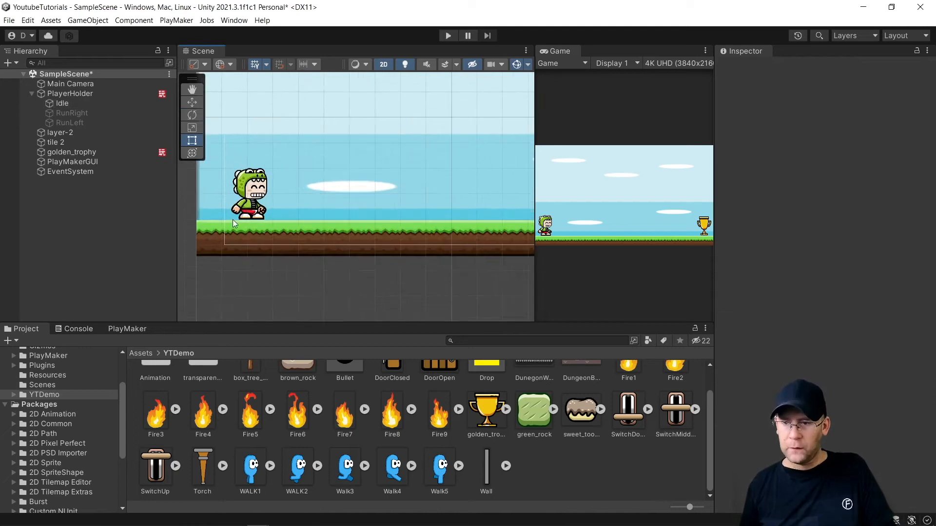
# - Examine the PlayerHolder's Idle, RunRight and RunLeft children and its Rigidbody 2D and PlayMakerFSM components
pyautogui.click(72, 123)
pyautogui.click(72, 112)
pyautogui.click(72, 104)
pyautogui.click(74, 112)
pyautogui.click(77, 122)
pyautogui.click(78, 112)
pyautogui.click(82, 124)
pyautogui.click(81, 114)
pyautogui.click(81, 124)
pyautogui.click(75, 103)
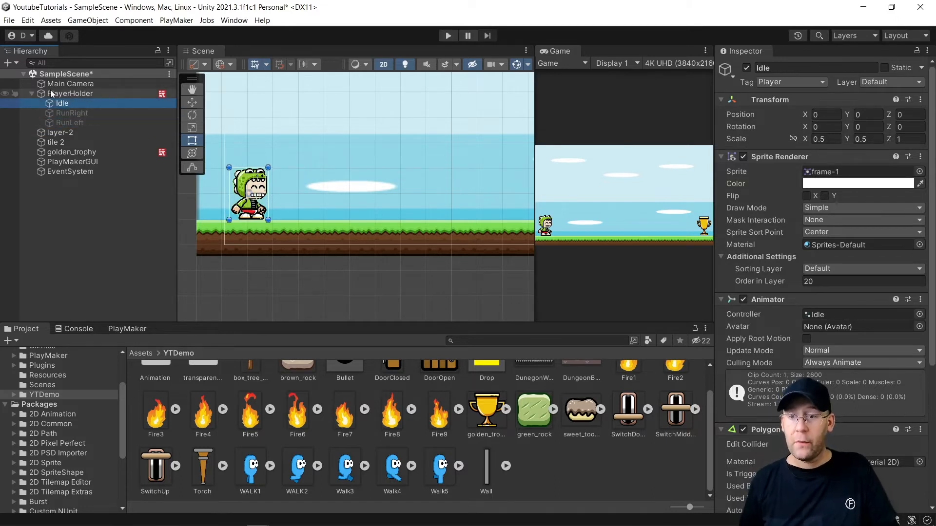
pyautogui.click(33, 93)
pyautogui.click(70, 96)
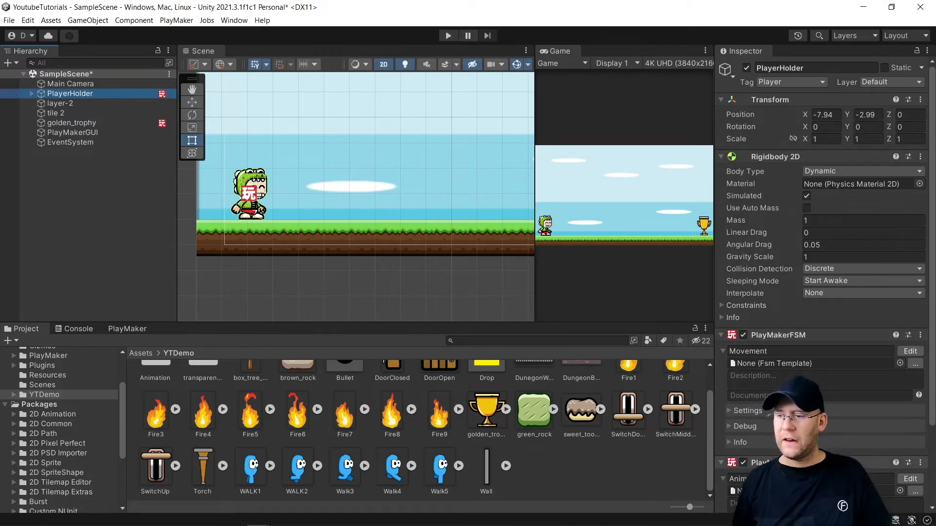
pyautogui.scroll(-4, 769, 413)
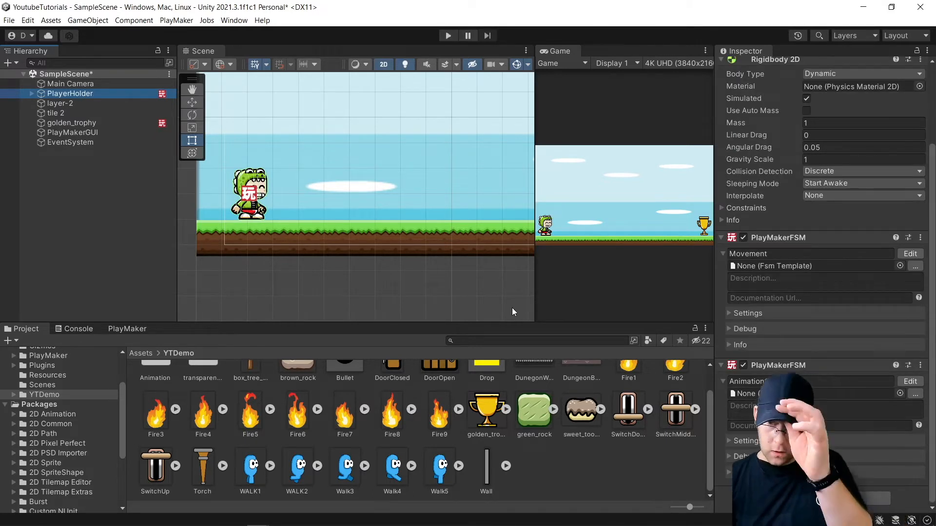
# - View the golden trophy at the far end of the level and show the root Assets folder
pyautogui.scroll(-5, 465, 308)
pyautogui.moveTo(408, 264); pyautogui.dragTo(328, 233, button='middle')
pyautogui.scroll(6, 432, 242)
pyautogui.click(146, 352)
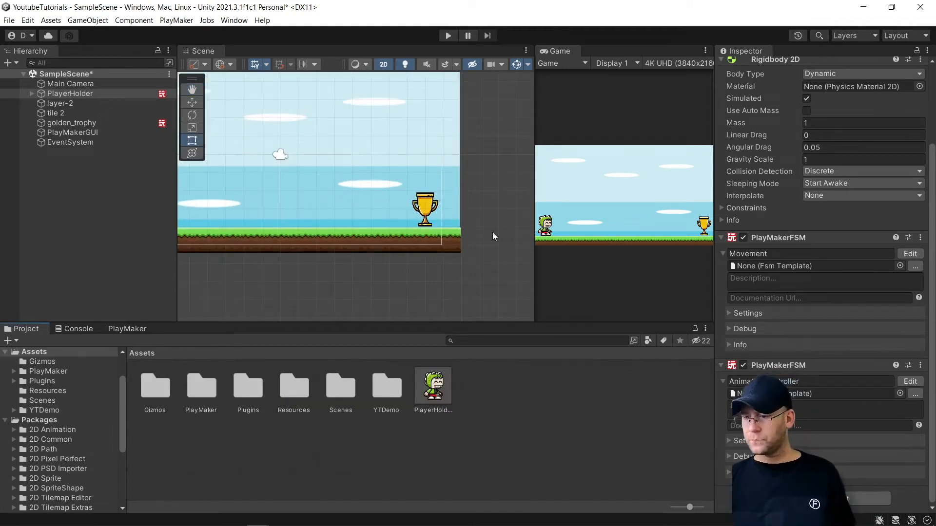
pyautogui.scroll(4, 439, 212)
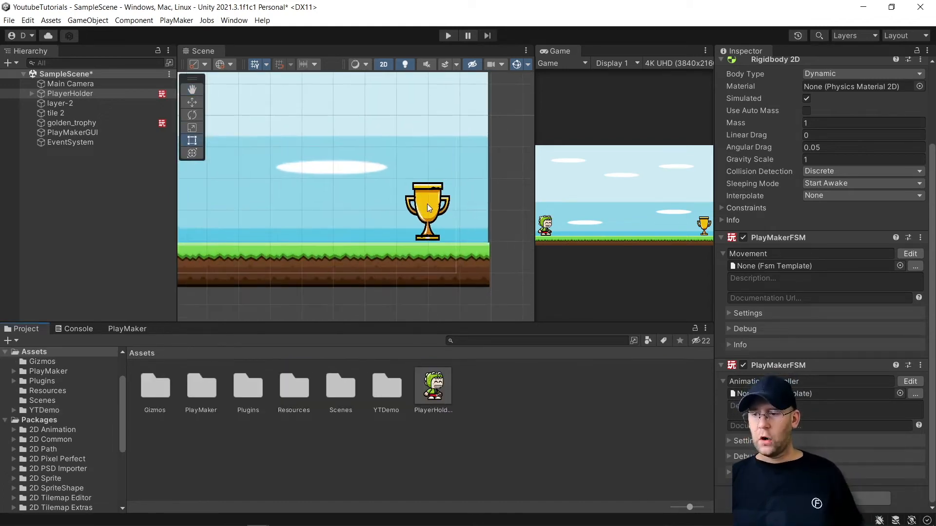
# - Create an empty game object named Timer at the root of SampleScene
pyautogui.click(74, 165)
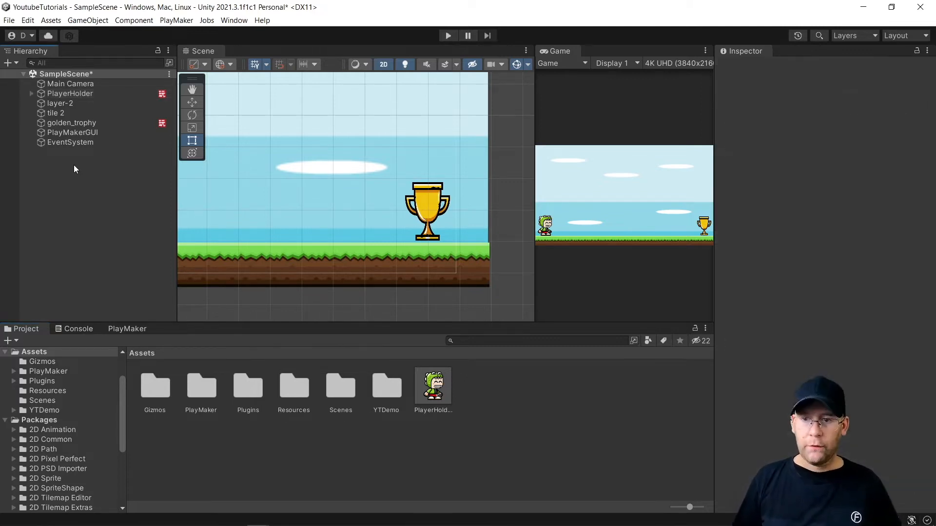
pyautogui.rightClick(74, 165)
pyautogui.click(135, 290)
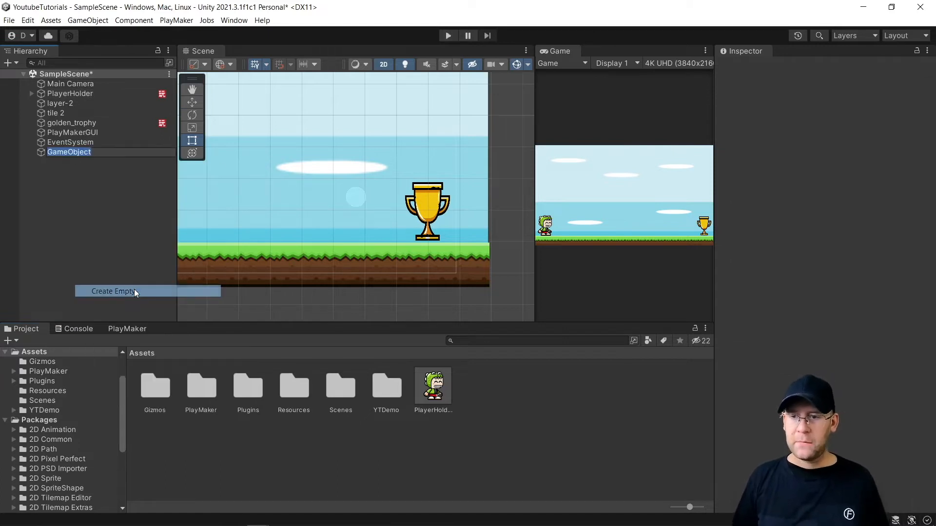
pyautogui.write('Timer')
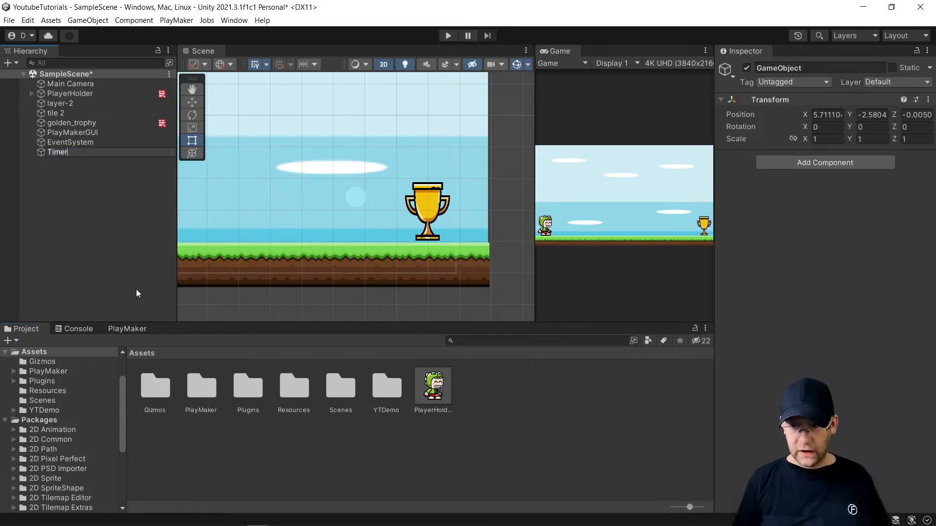
pyautogui.press('Return')
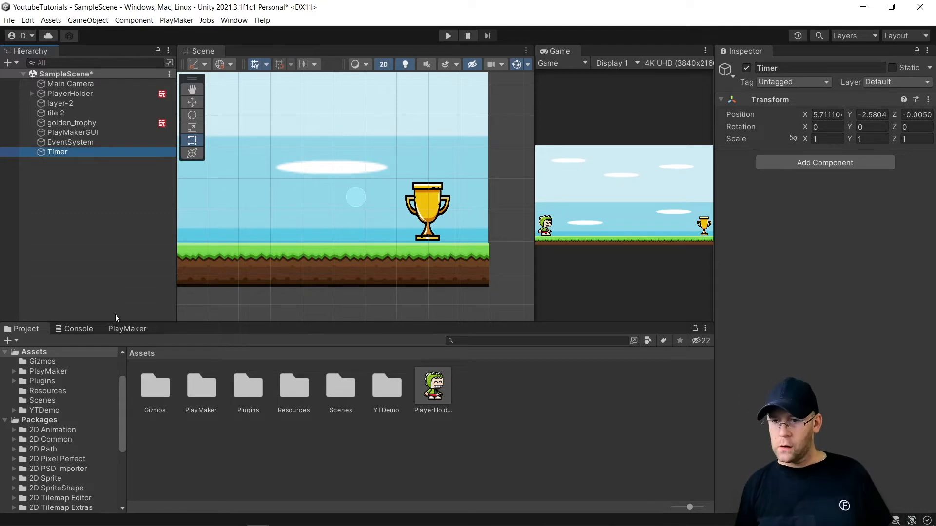
# - Add a PlayMaker FSM to the Timer object and name it Addtime
pyautogui.click(129, 330)
pyautogui.rightClick(145, 397)
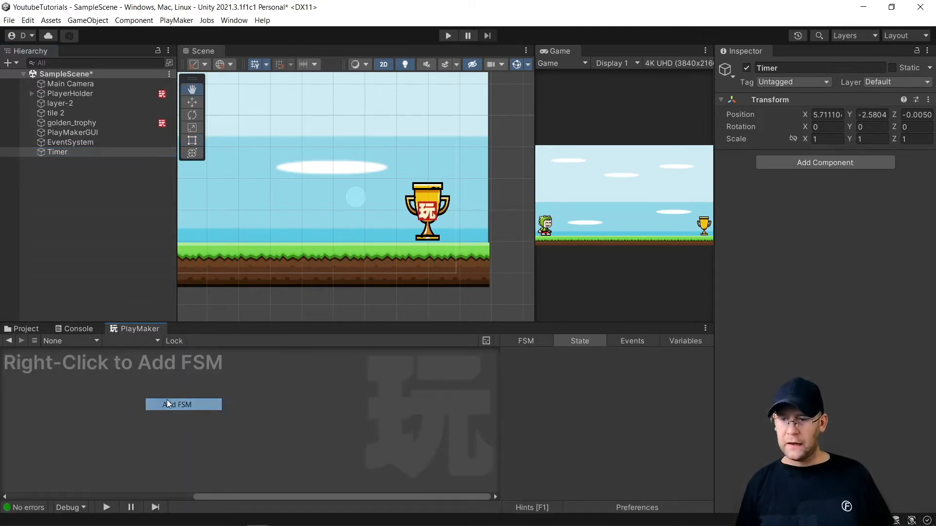
pyautogui.click(166, 400)
pyautogui.click(773, 172)
pyautogui.doubleClick(773, 173)
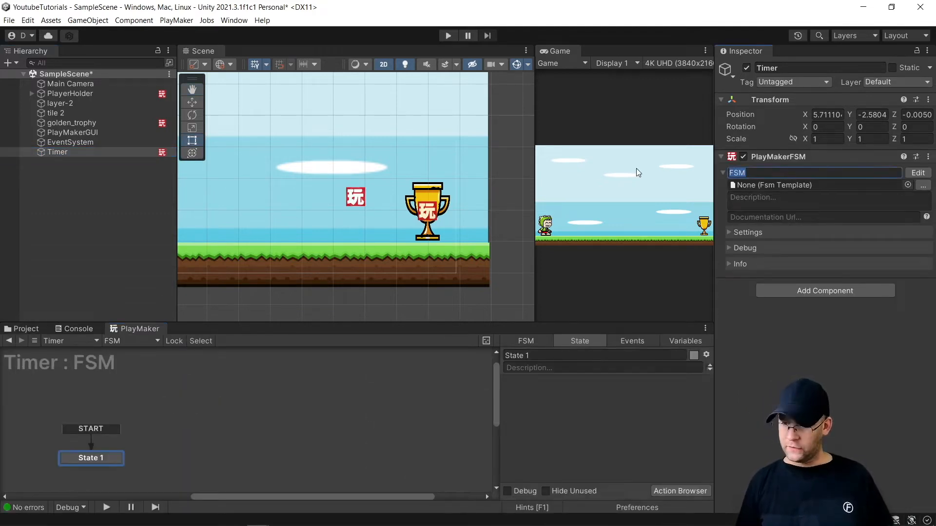
pyautogui.write('Addtime')
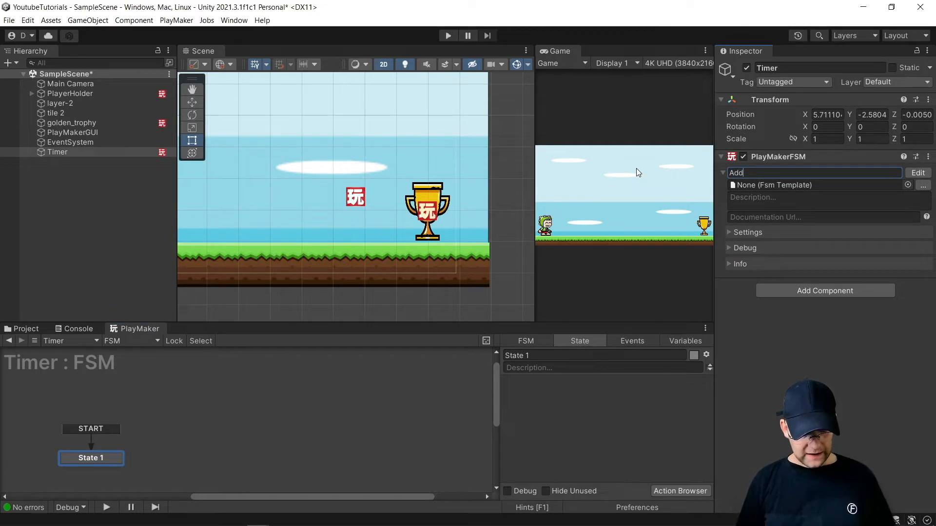
pyautogui.press('Return')
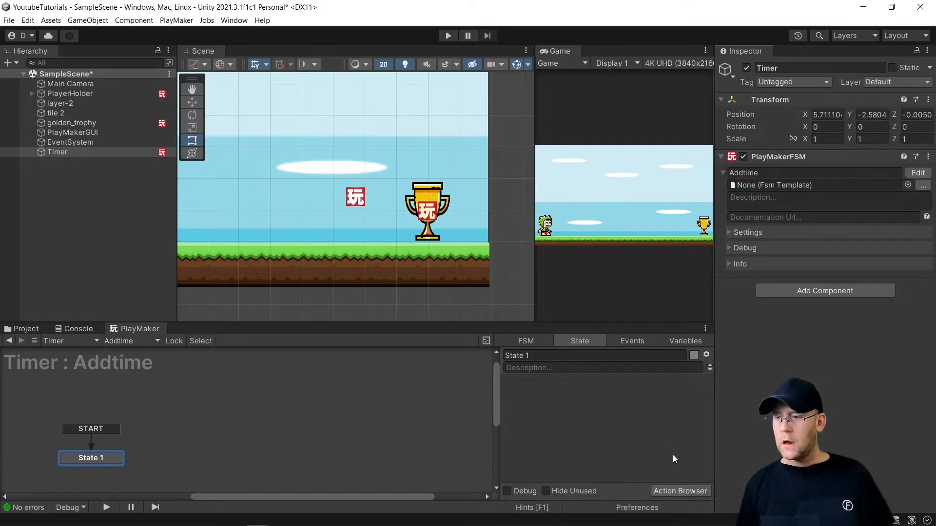
# - Add the Float Add and Convert Seconds To String actions to State 1, placing Float Add first
pyautogui.click(677, 489)
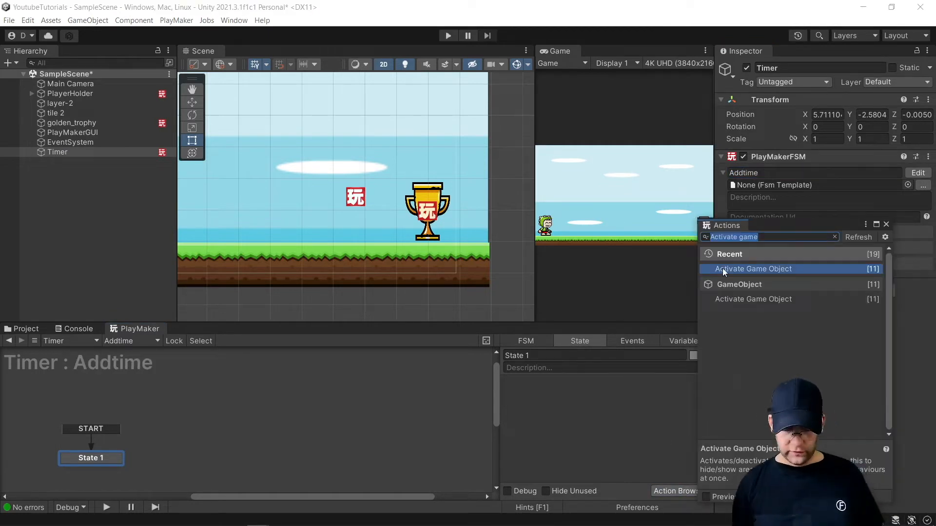
pyautogui.write('float')
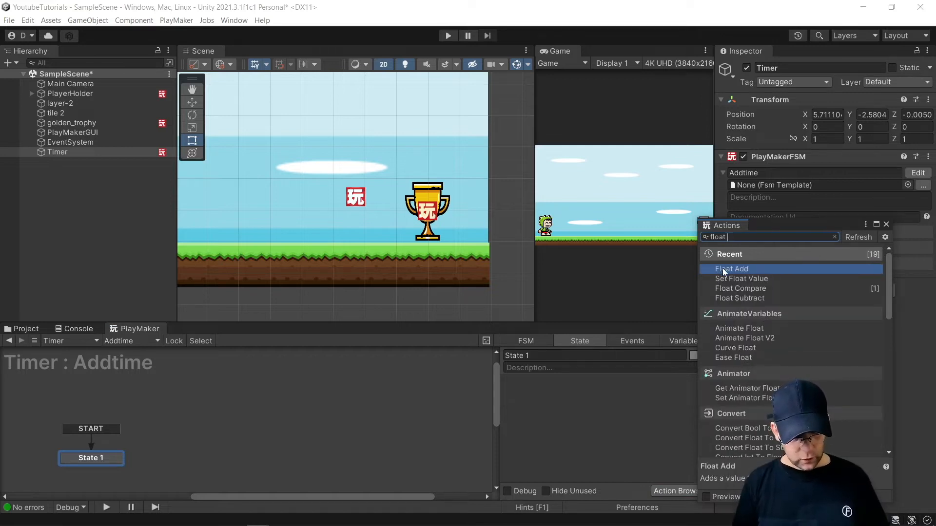
pyautogui.write(' add')
pyautogui.press('Return')
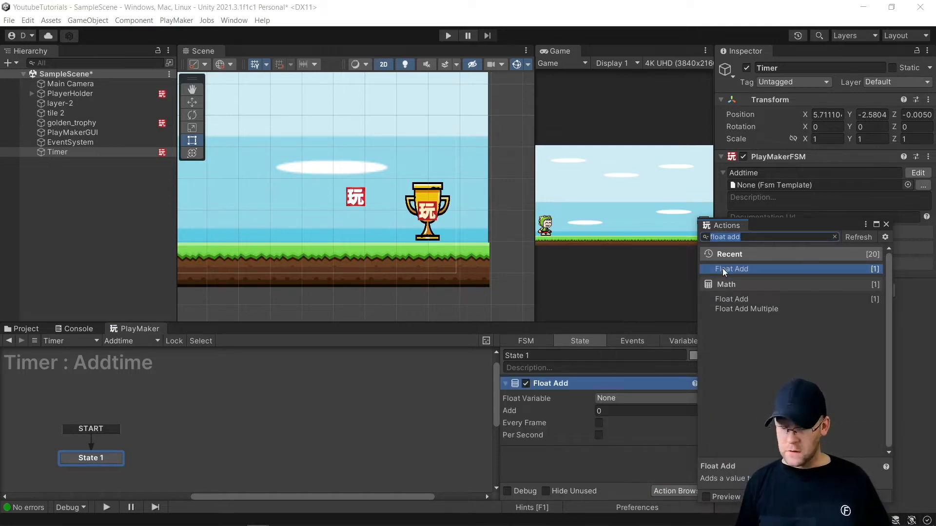
pyautogui.write('Convert')
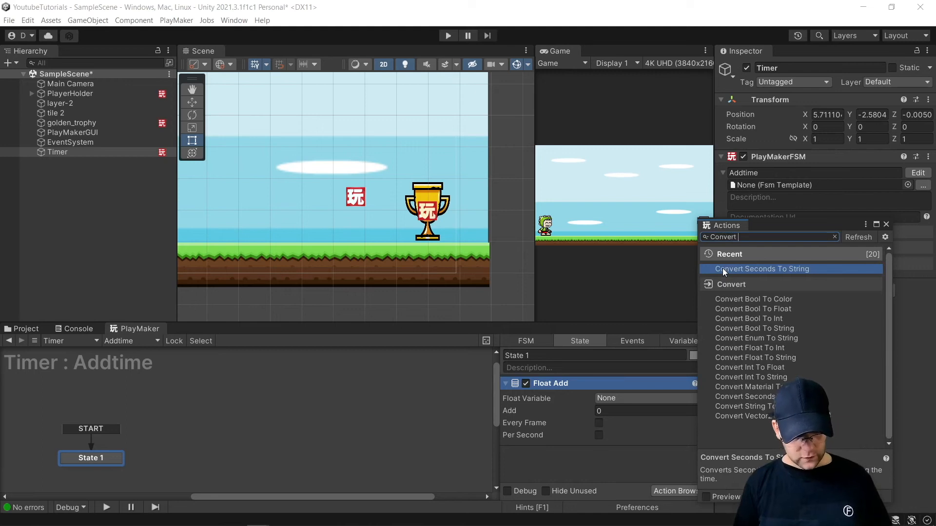
pyautogui.write(' seconds')
pyautogui.press('Return')
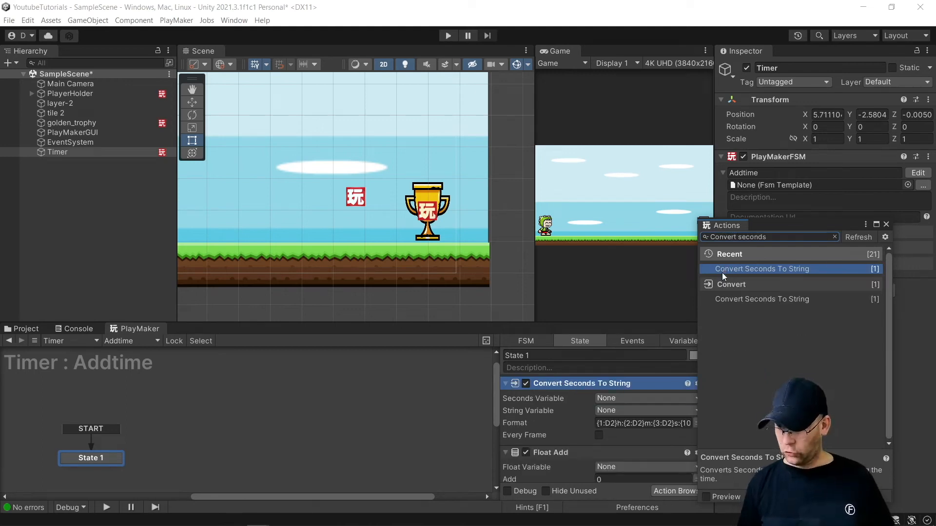
pyautogui.click(886, 225)
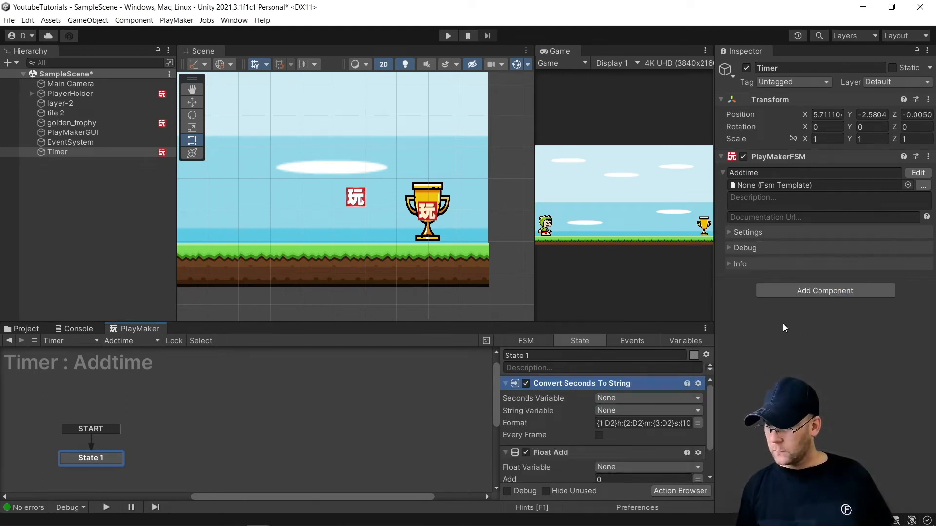
pyautogui.moveTo(596, 457); pyautogui.dragTo(601, 396)
# - Create a new global variable CurrentTime as the Float Add action's float variable
pyautogui.click(617, 399)
pyautogui.click(642, 447)
pyautogui.write('Curr')
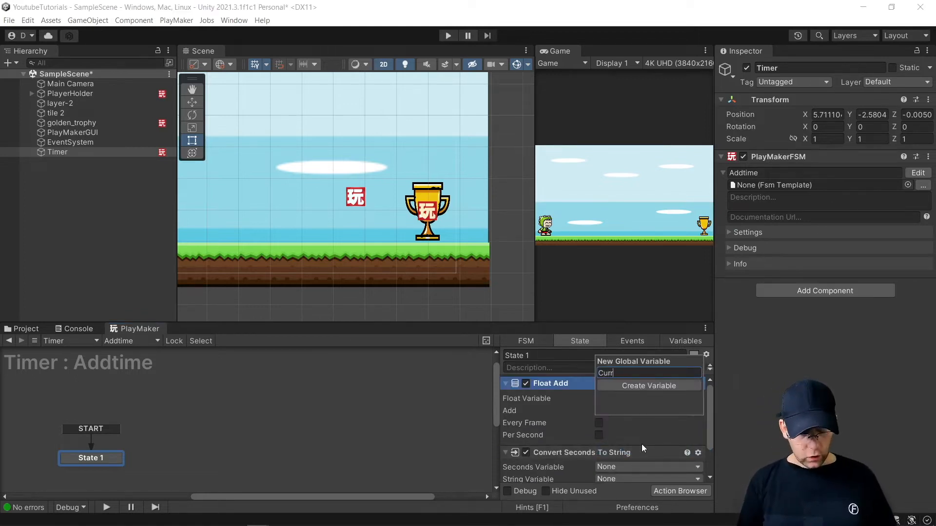
pyautogui.write('ent')
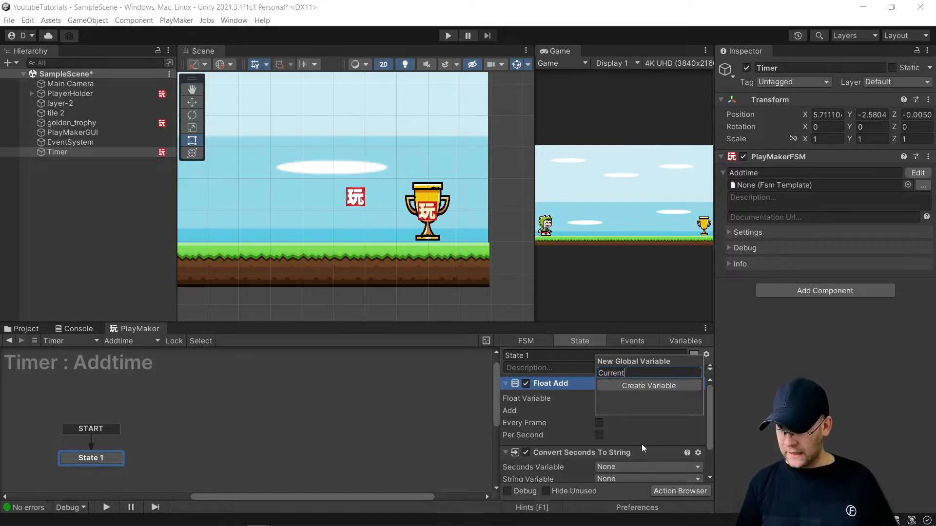
pyautogui.write('Time')
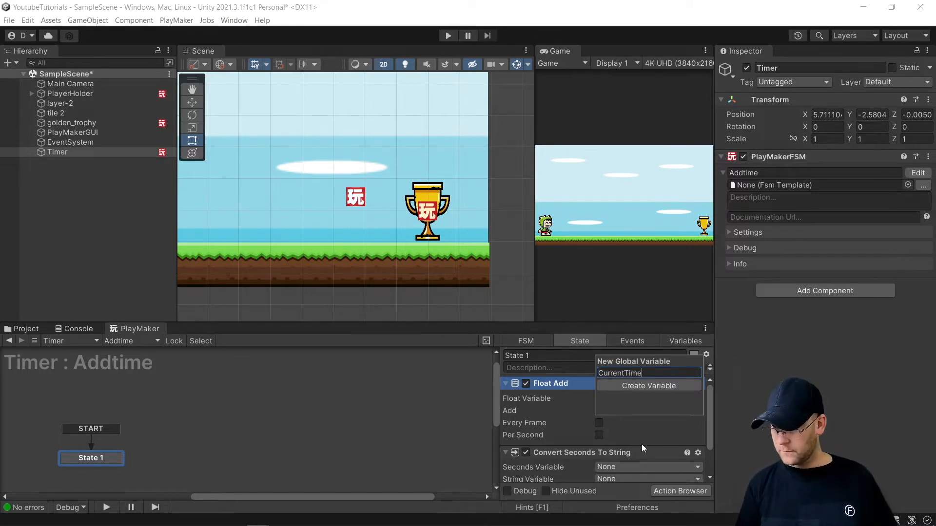
pyautogui.press('Return')
# - Set the Float Add amount to 1 and enable both Every Frame and Per Second
pyautogui.click(640, 411)
pyautogui.write('1')
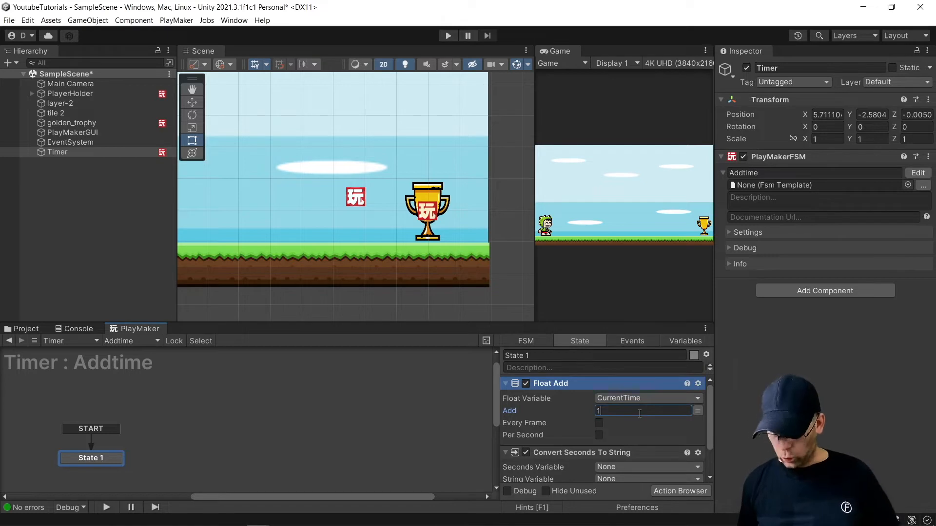
pyautogui.click(599, 423)
pyautogui.click(599, 435)
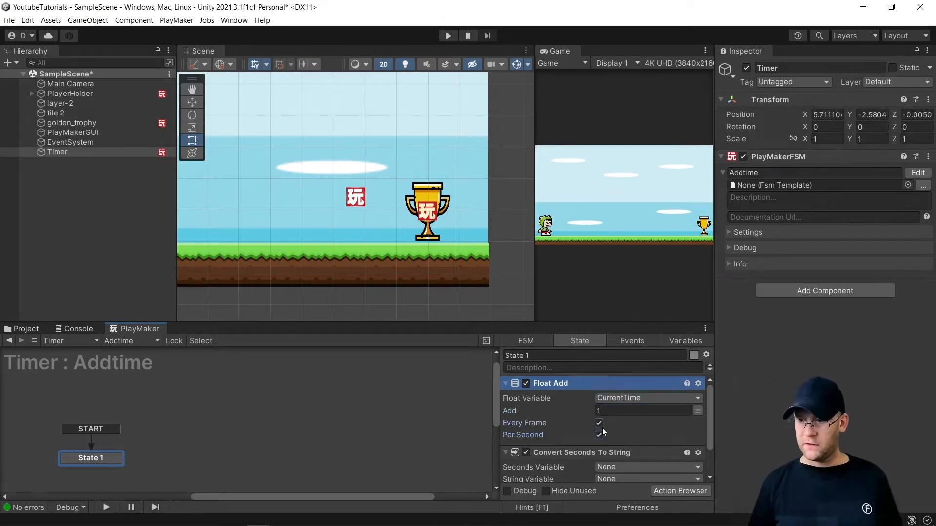
# - Assign the global CurrentTime variable as the seconds variable of Convert Seconds To String
pyautogui.scroll(-3, 602, 429)
pyautogui.click(606, 423)
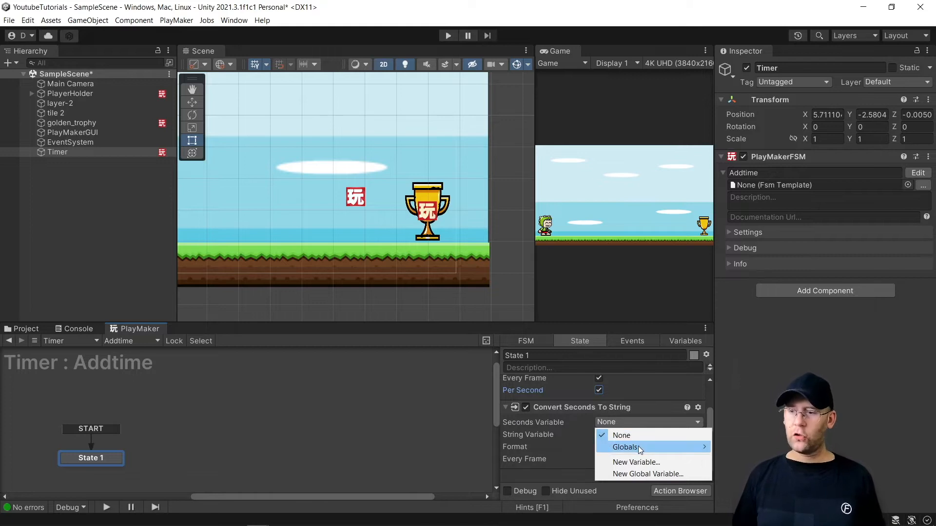
pyautogui.moveTo(640, 450)
pyautogui.click(741, 446)
# - Create a new global variable CurrentTime_String as the string variable of Convert Seconds To String
pyautogui.click(629, 434)
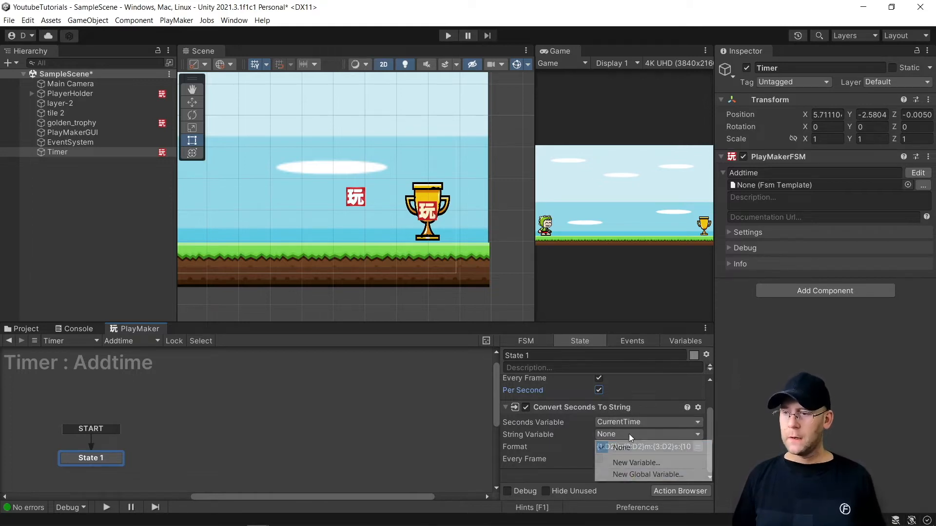
pyautogui.click(629, 475)
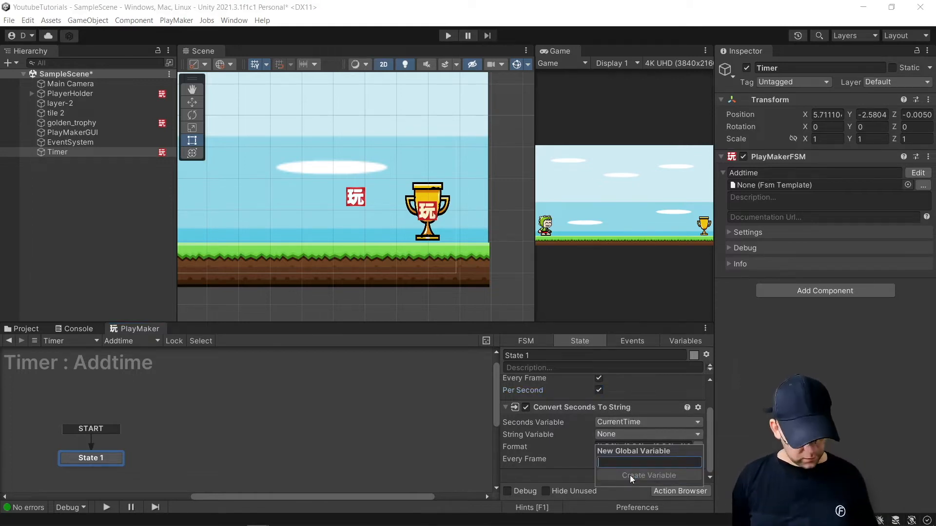
pyautogui.write('Current')
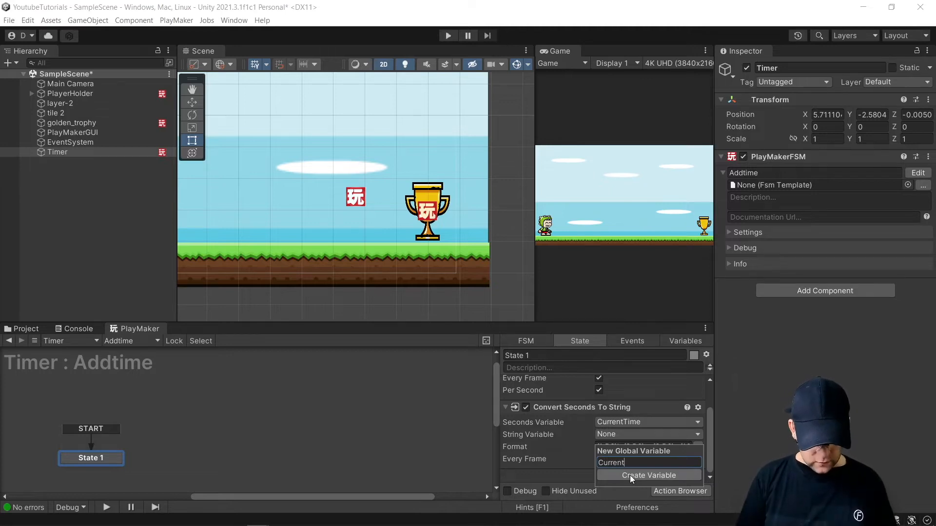
pyautogui.write('Time)')
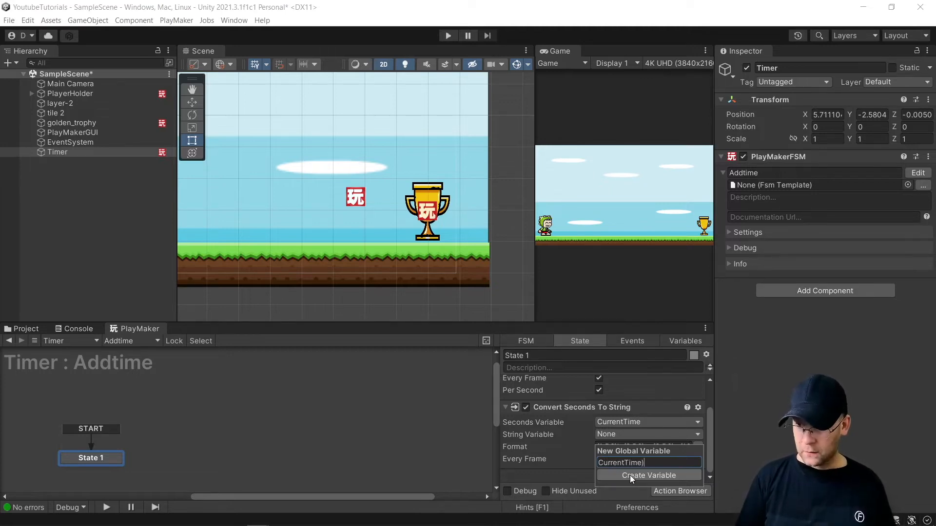
pyautogui.press('BackSpace')
pyautogui.write('_String')
pyautogui.click(630, 476)
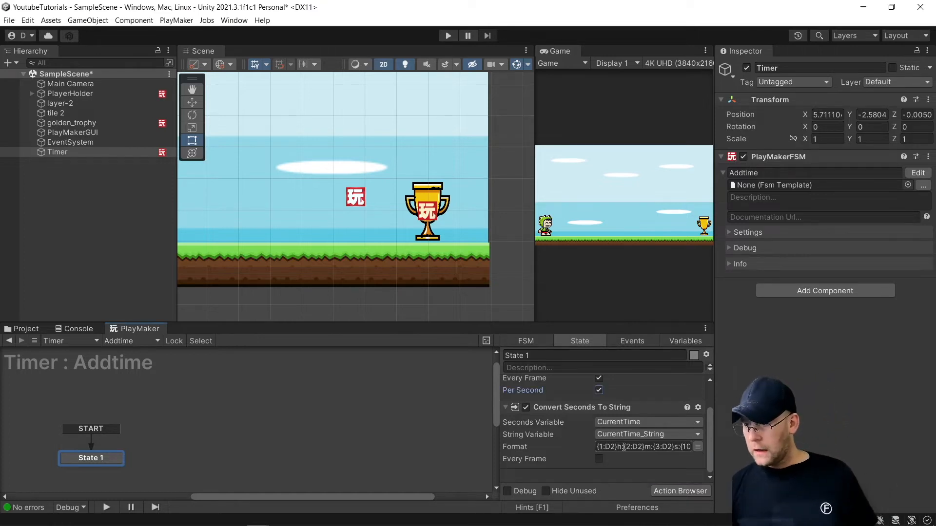
# - Shorten the Convert Seconds To String format to {2:D2}:{3:D2}:{10}, removing the hours and the unit letters
pyautogui.moveTo(623, 447); pyautogui.dragTo(587, 448)
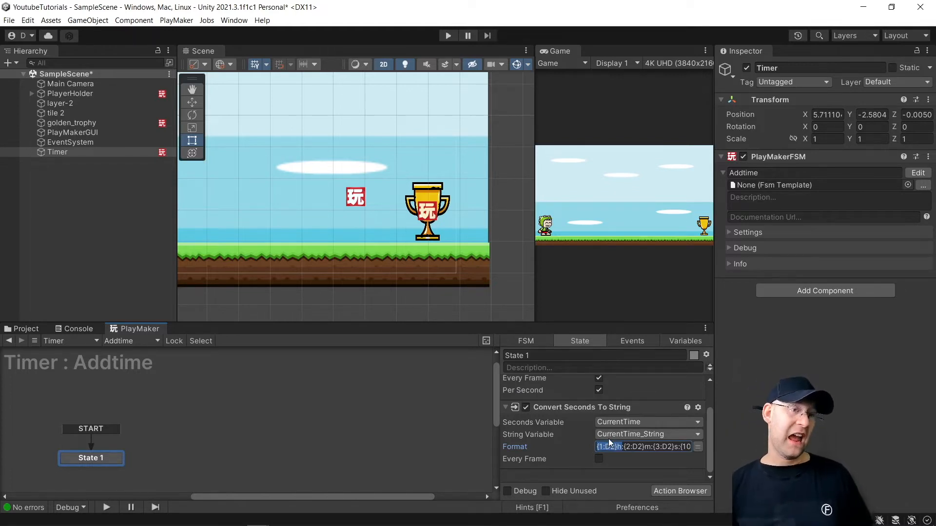
pyautogui.press('Delete')
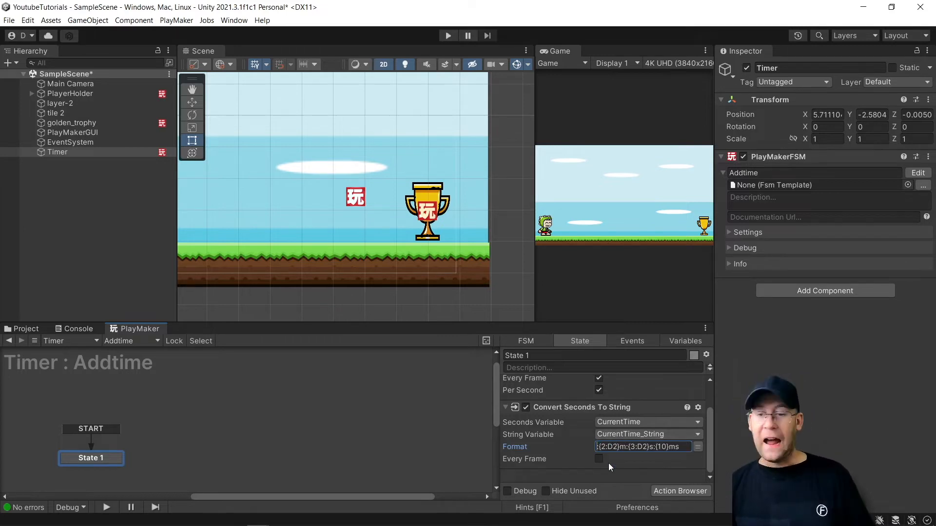
pyautogui.press('Delete')
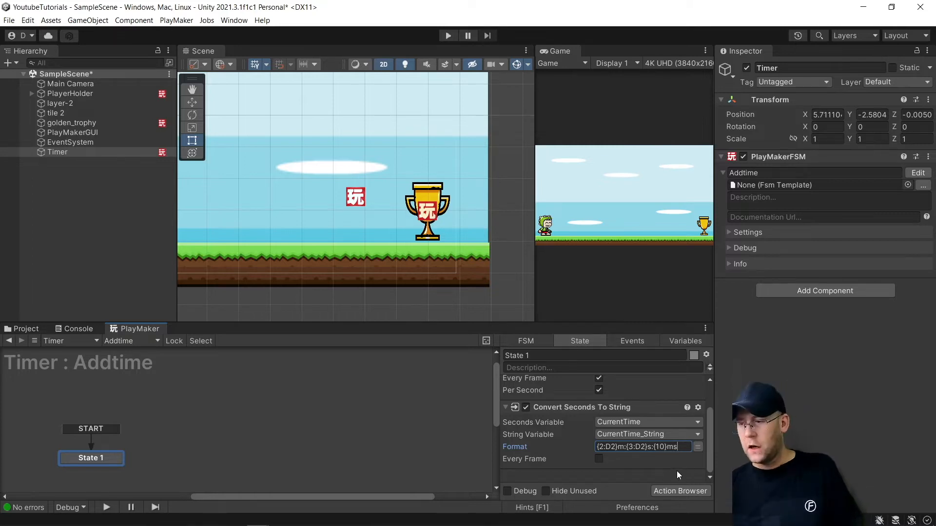
pyautogui.press('BackSpace')
pyautogui.press('BackSpace')
pyautogui.click(652, 447)
pyautogui.press('BackSpace')
pyautogui.press('BackSpace')
pyautogui.write(':')
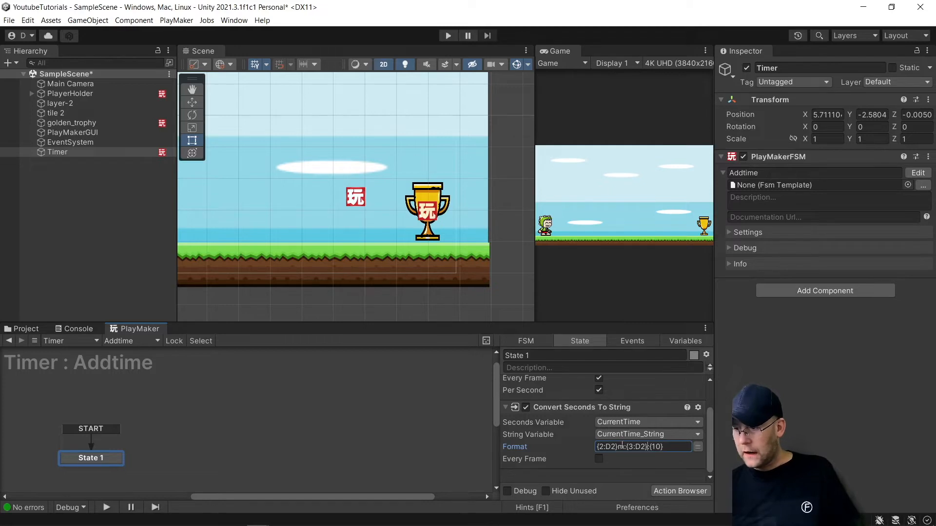
pyautogui.press('BackSpace')
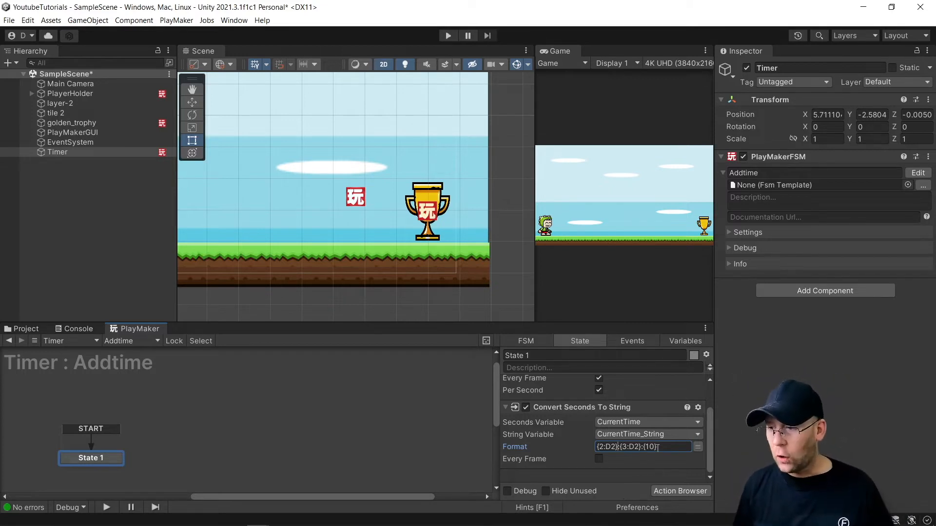
# - Enable Every Frame for Convert Seconds To String and rename the Timer's state to AddTime
pyautogui.click(599, 459)
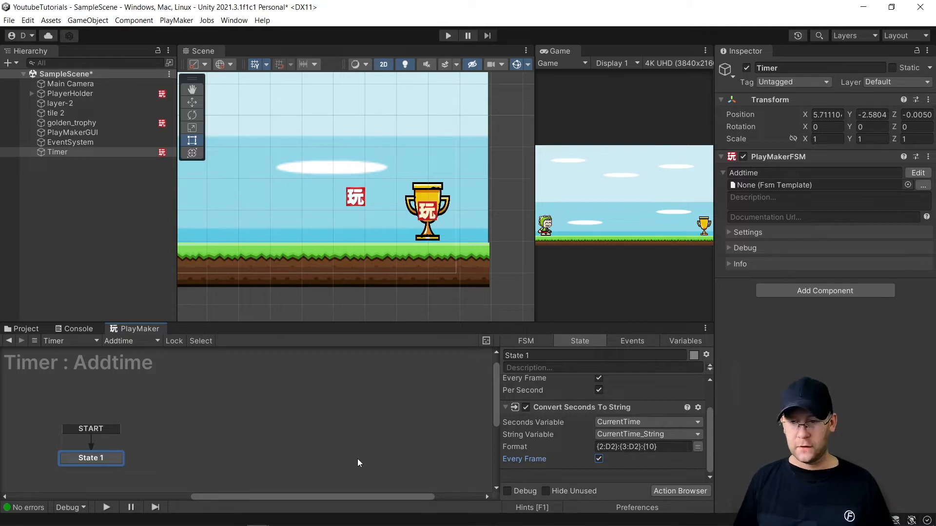
pyautogui.moveTo(559, 358); pyautogui.dragTo(379, 359)
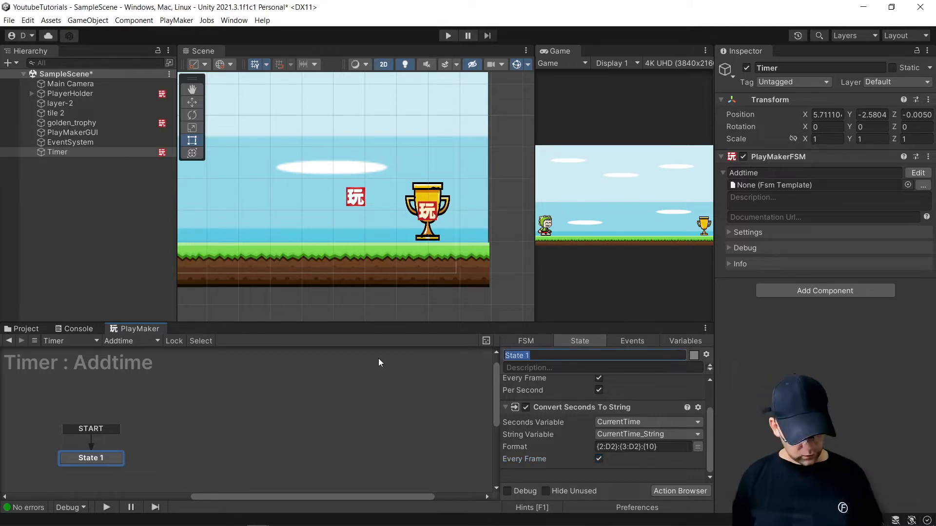
pyautogui.write('AddTime')
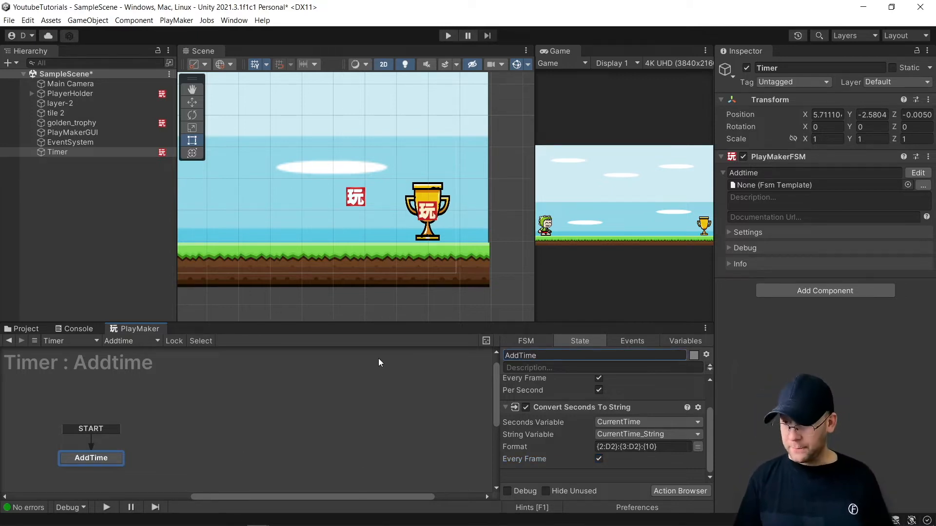
# - Add a UI canvas to the scene and name it TimerCanvas
pyautogui.click(39, 170)
pyautogui.rightClick(51, 168)
pyautogui.moveTo(115, 379)
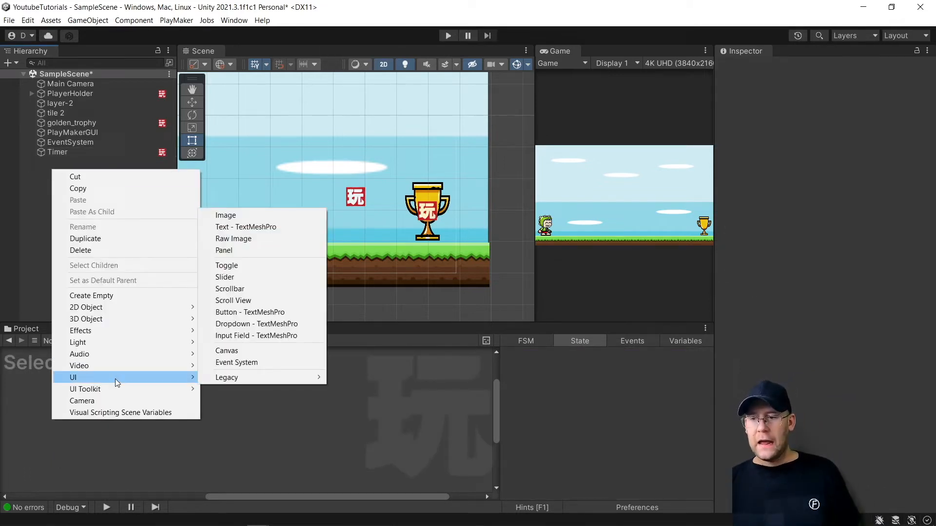
pyautogui.click(251, 350)
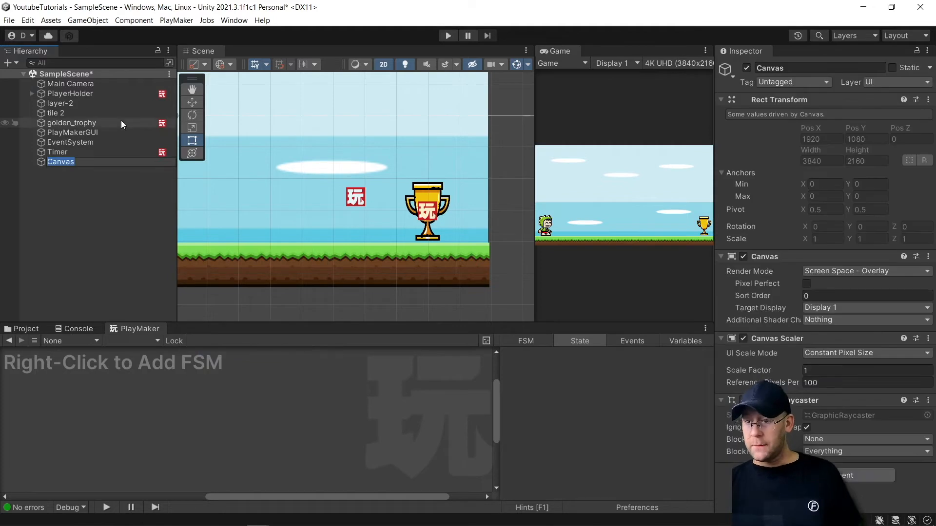
pyautogui.write('Timer')
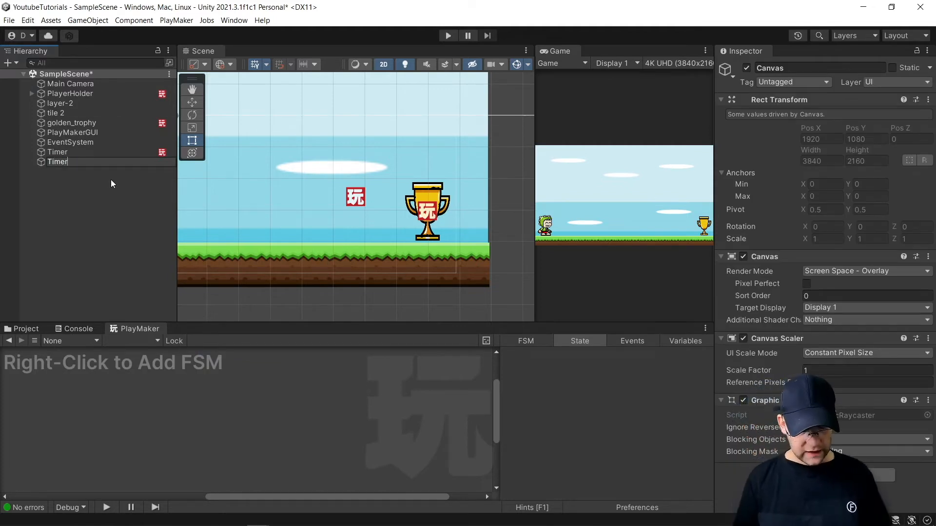
pyautogui.write('Canvas')
pyautogui.press('Return')
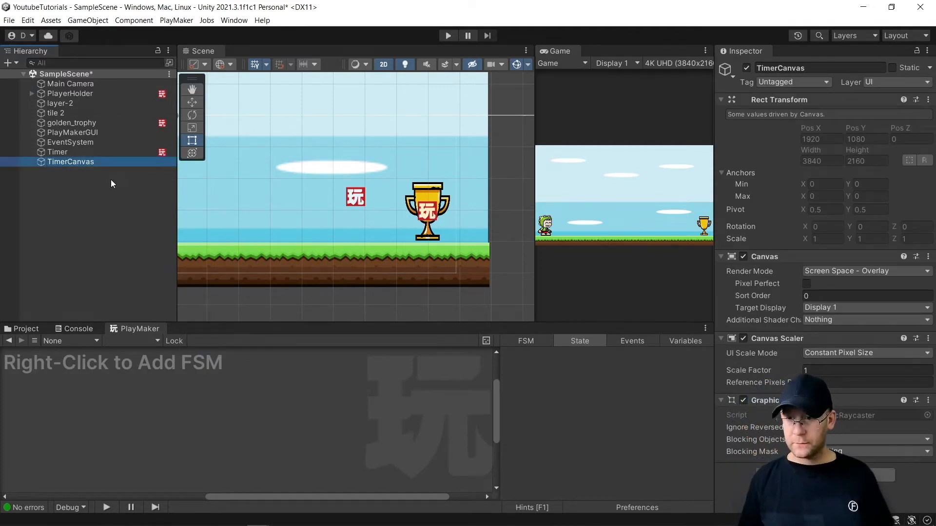
# - Set TimerCanvas's UI Scale Mode to Scale With Screen Size, then collapse its Canvas and Canvas Scaler settings
pyautogui.click(843, 353)
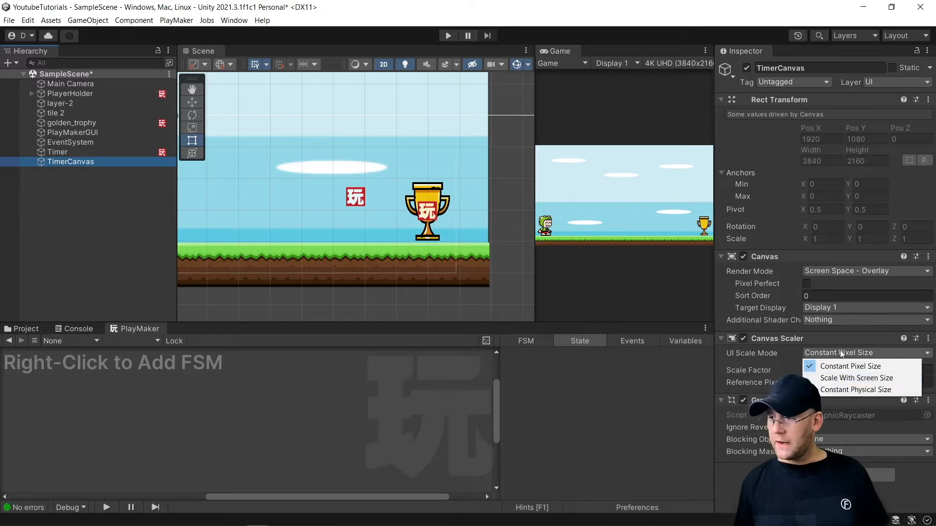
pyautogui.click(841, 380)
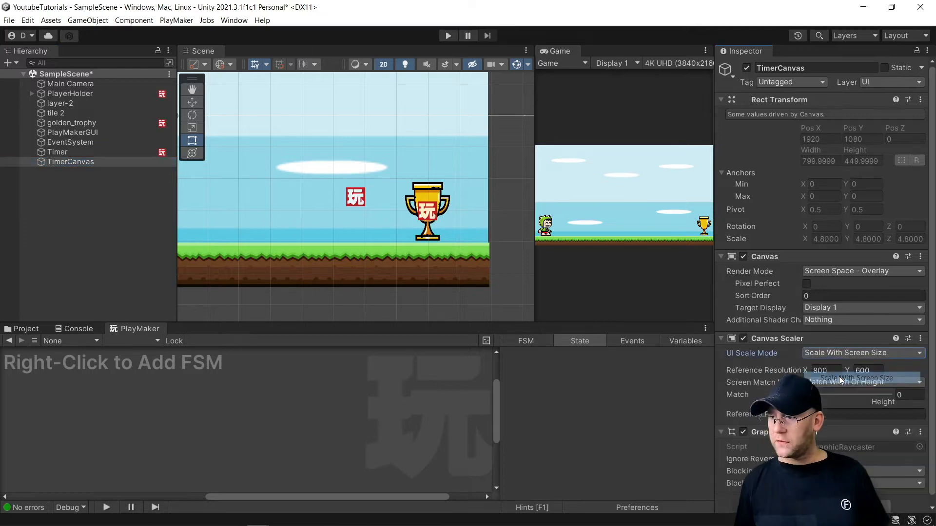
pyautogui.click(864, 257)
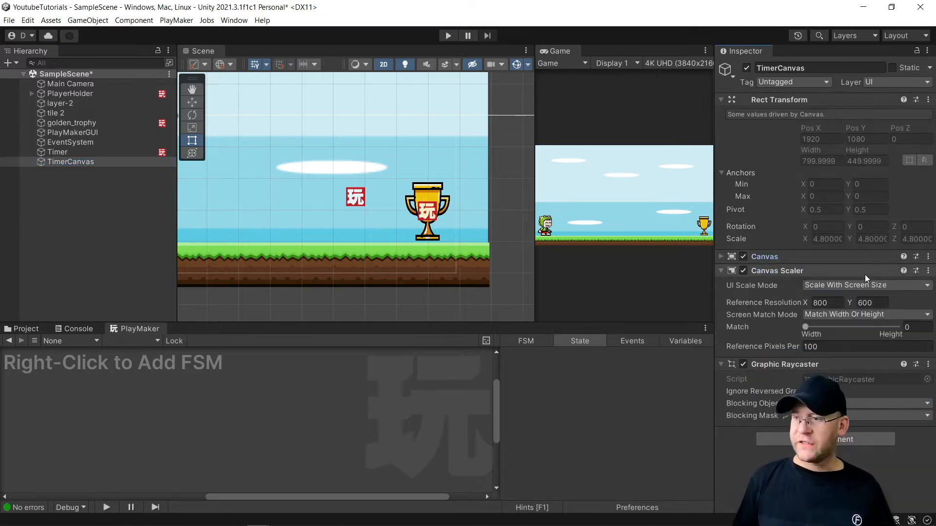
pyautogui.click(722, 258)
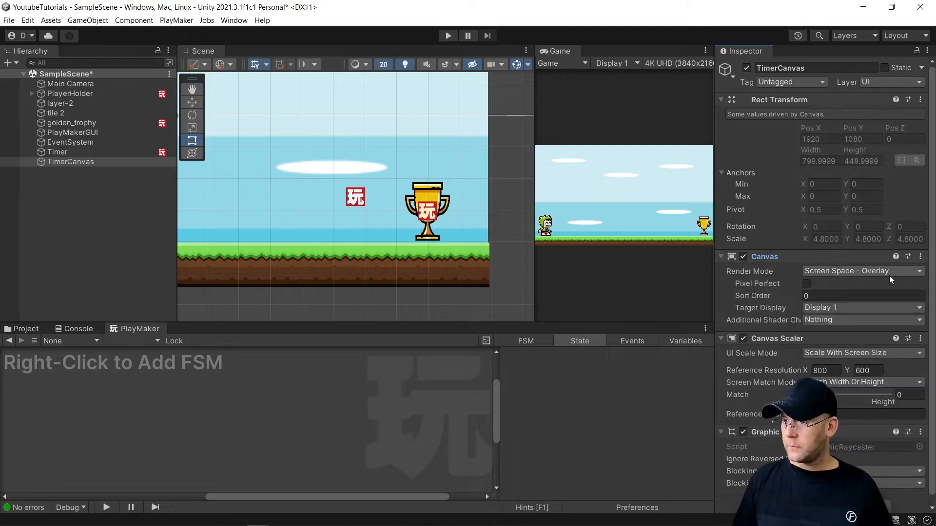
pyautogui.click(889, 274)
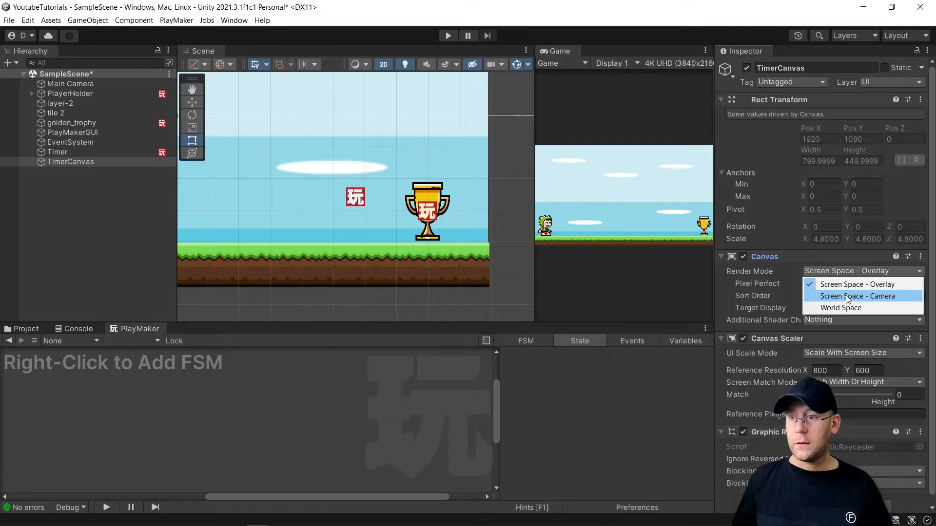
pyautogui.click(724, 338)
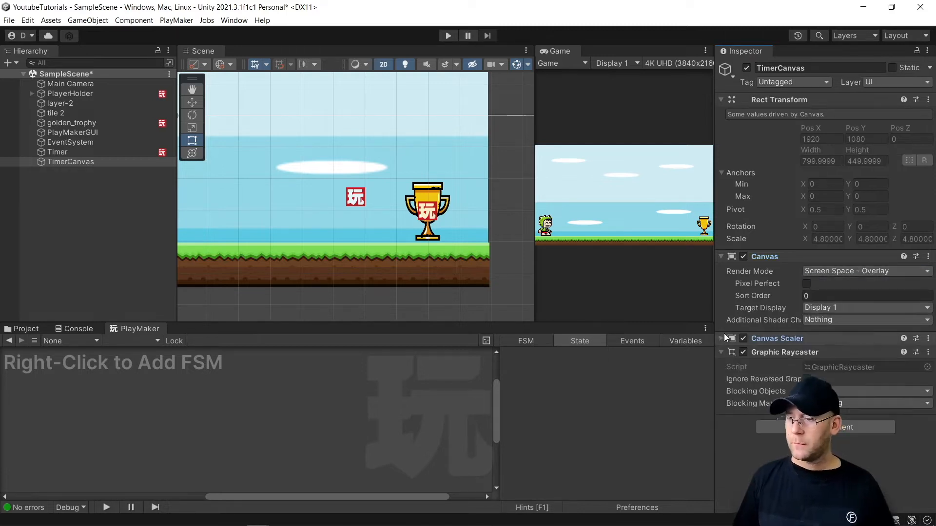
pyautogui.click(721, 258)
# - Add a legacy UI Text object under TimerCanvas and name it TimerText
pyautogui.rightClick(84, 166)
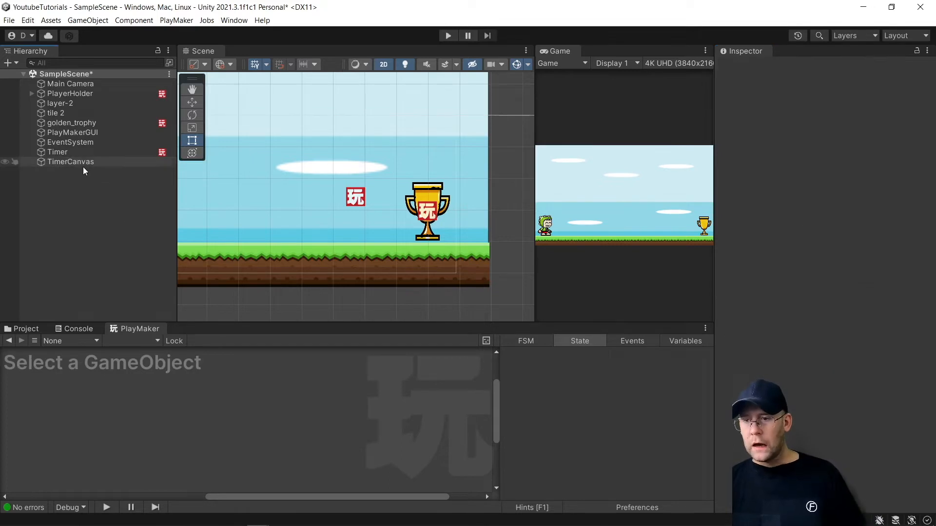
pyautogui.moveTo(151, 379)
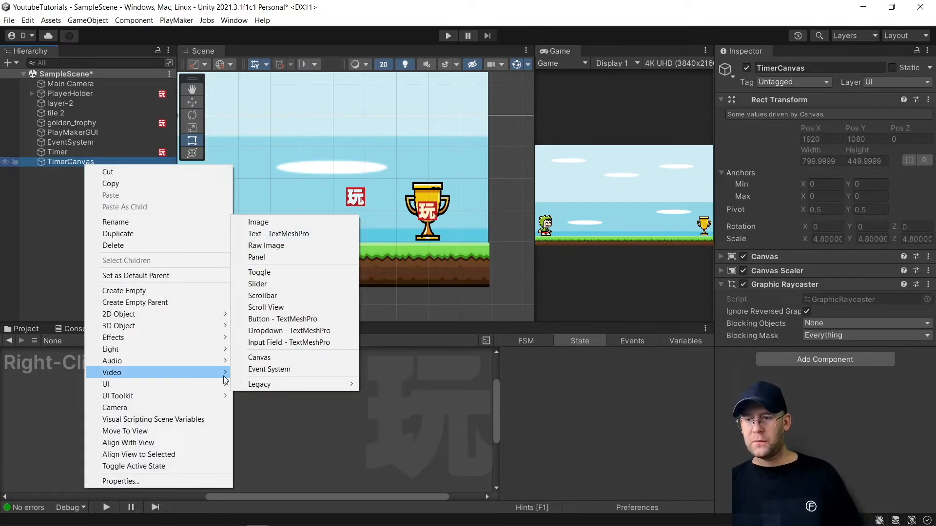
pyautogui.moveTo(341, 385)
pyautogui.click(393, 384)
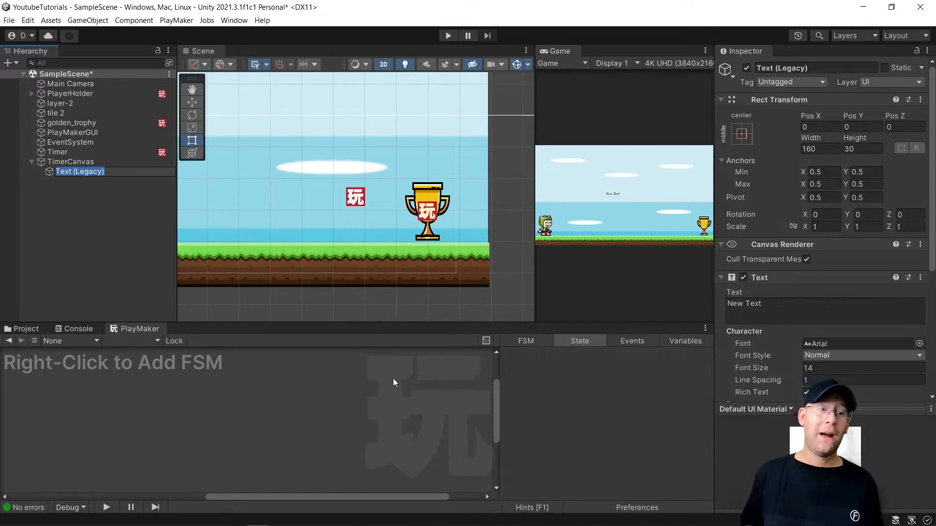
pyautogui.write('TimerTex')
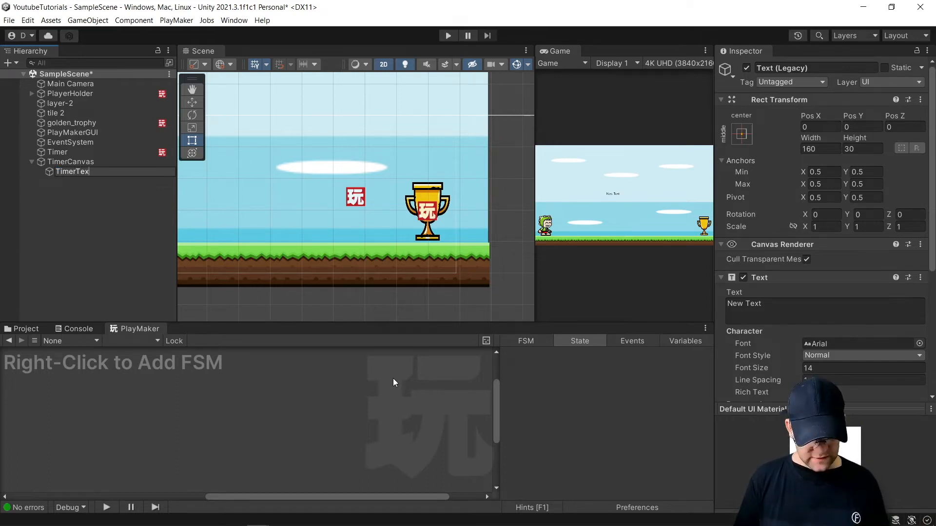
pyautogui.write('t')
pyautogui.press('Return')
# - Give TimerText a bold font style, a font size of 50 and the placeholder text 00:00:00
pyautogui.click(870, 367)
pyautogui.click(845, 355)
pyautogui.click(829, 380)
pyautogui.click(745, 304)
pyautogui.write('0')
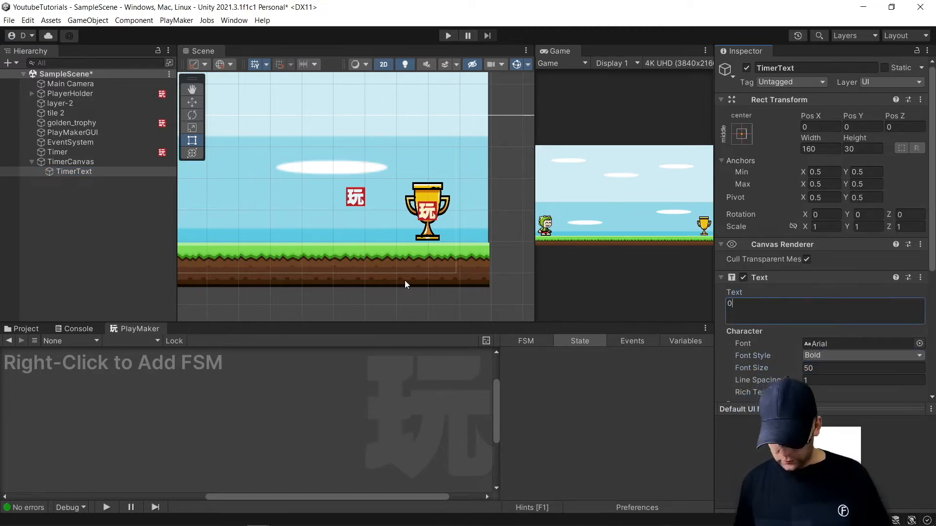
pyautogui.write('0:00:200')
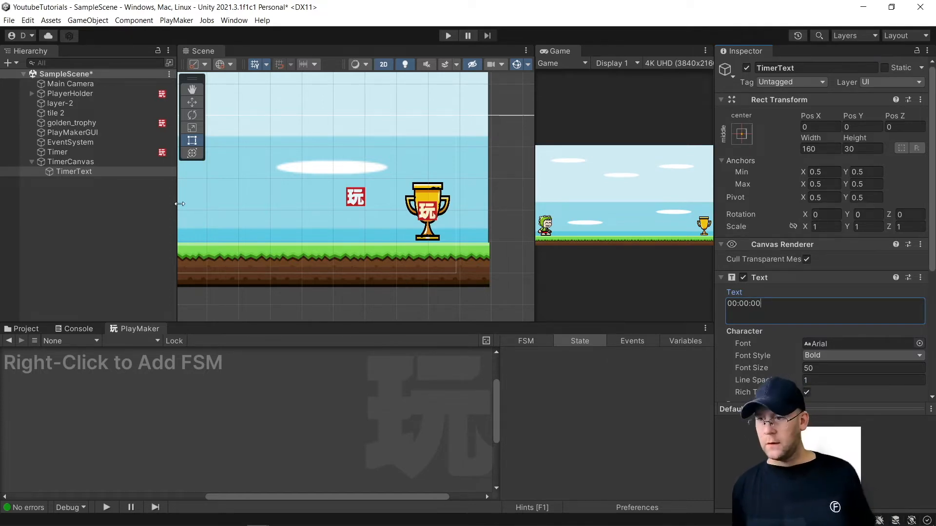
# - Frame TimerText in the scene and enlarge its text box to about 236 by 66 so the text fits
pyautogui.click(286, 311)
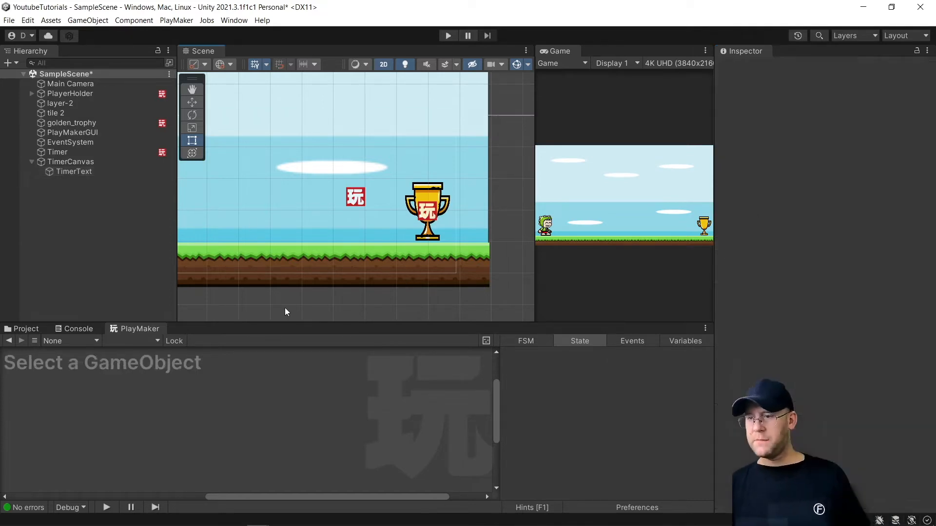
pyautogui.doubleClick(71, 171)
pyautogui.scroll(-2, 420, 234)
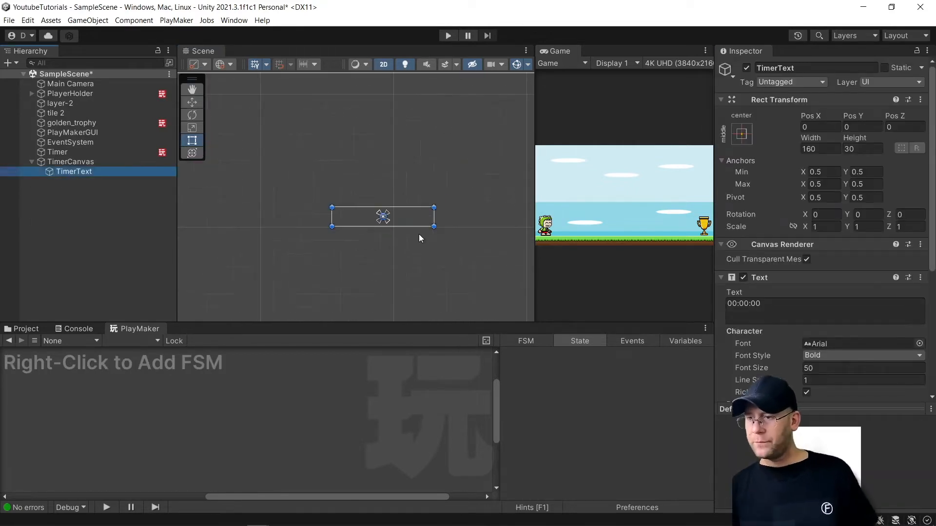
pyautogui.moveTo(432, 226); pyautogui.dragTo(481, 250)
# - Center TimerText's text alignment both horizontally and vertically
pyautogui.scroll(-5, 819, 292)
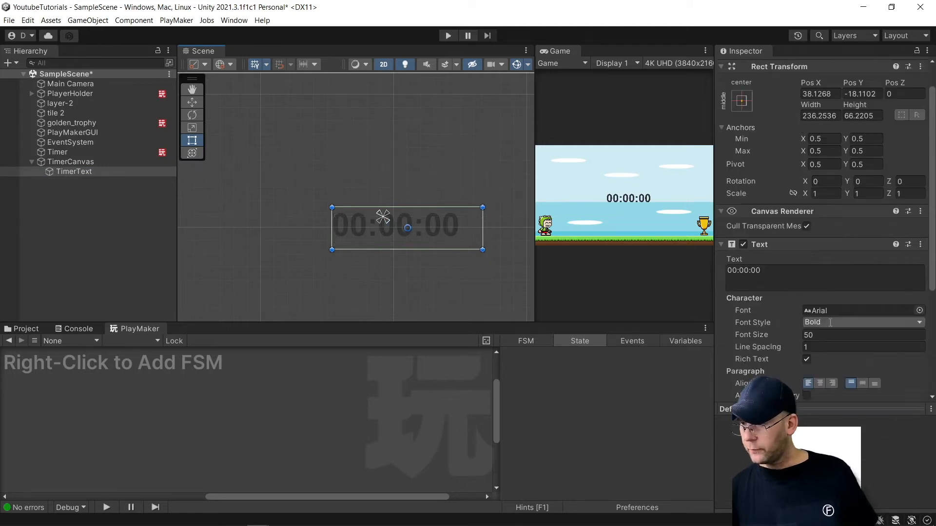
pyautogui.click(820, 285)
pyautogui.click(862, 285)
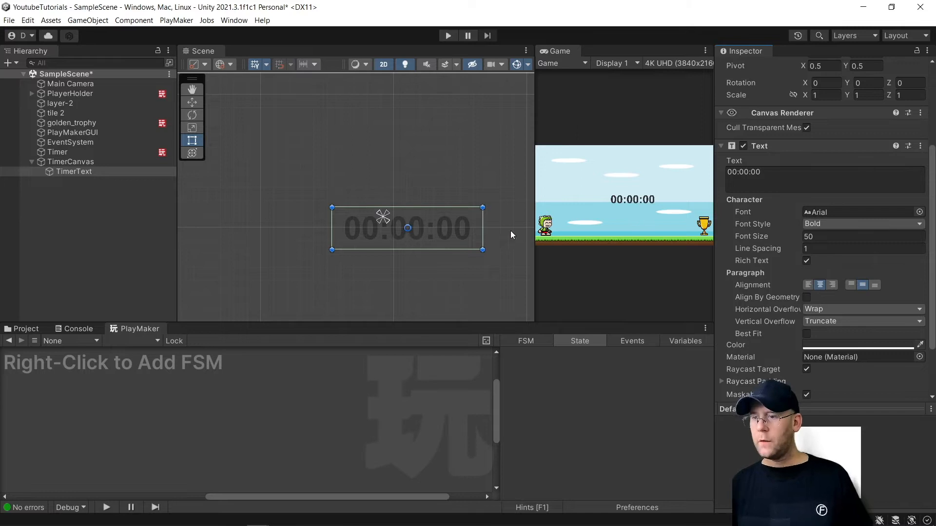
# - Anchor TimerText to the top center of the canvas and move its position there as well
pyautogui.scroll(-1, 509, 231)
pyautogui.scroll(5, 773, 195)
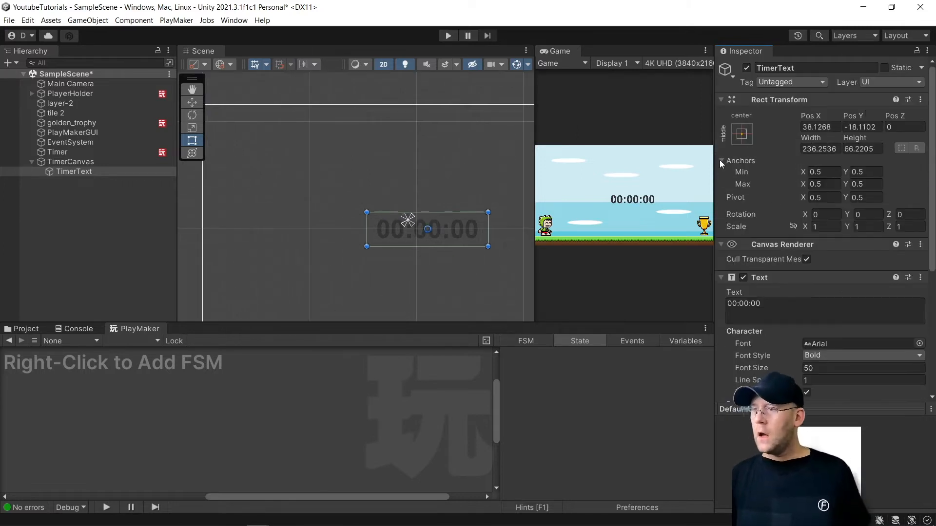
pyautogui.click(741, 136)
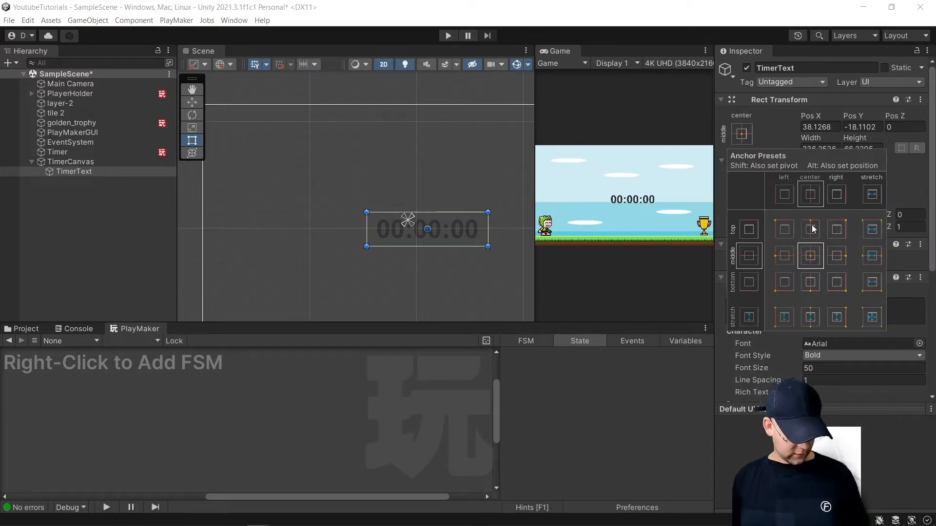
pyautogui.press('alt')
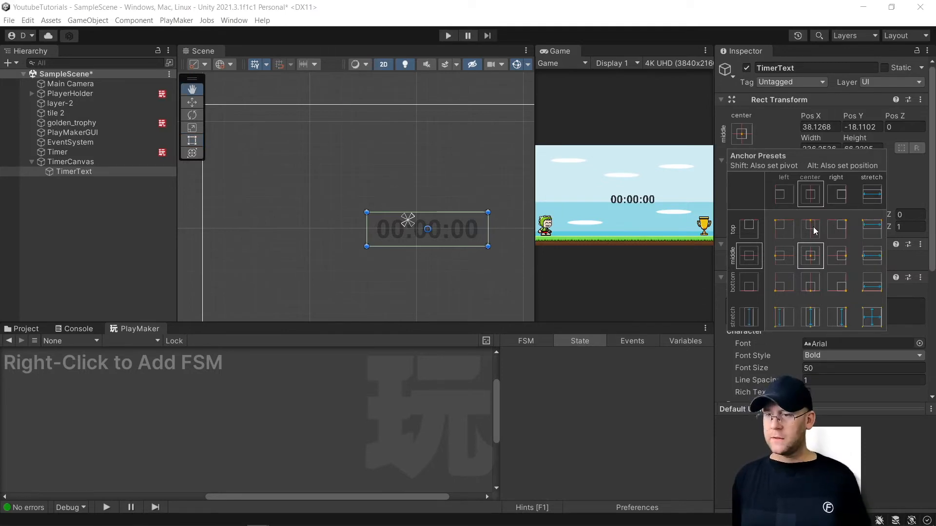
pyautogui.keyDown('alt'); pyautogui.click(813, 227); pyautogui.keyUp('alt')
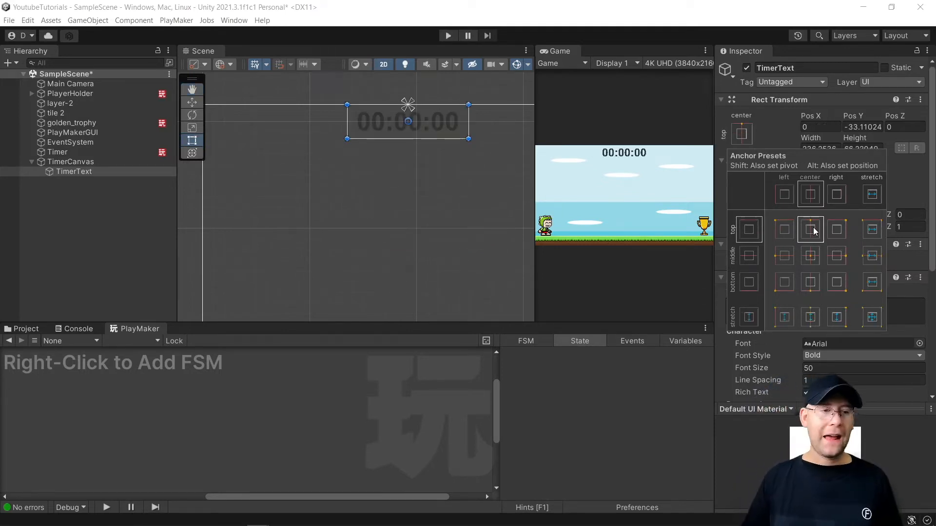
pyautogui.click(418, 198)
pyautogui.click(407, 107)
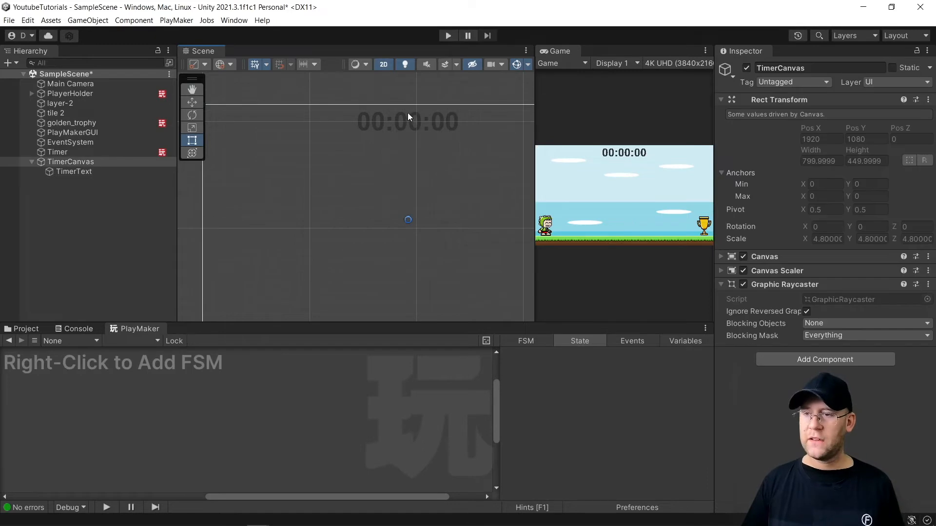
# - Add a PlayMaker FSM to TimerText and name it ShowTime
pyautogui.click(78, 173)
pyautogui.rightClick(72, 413)
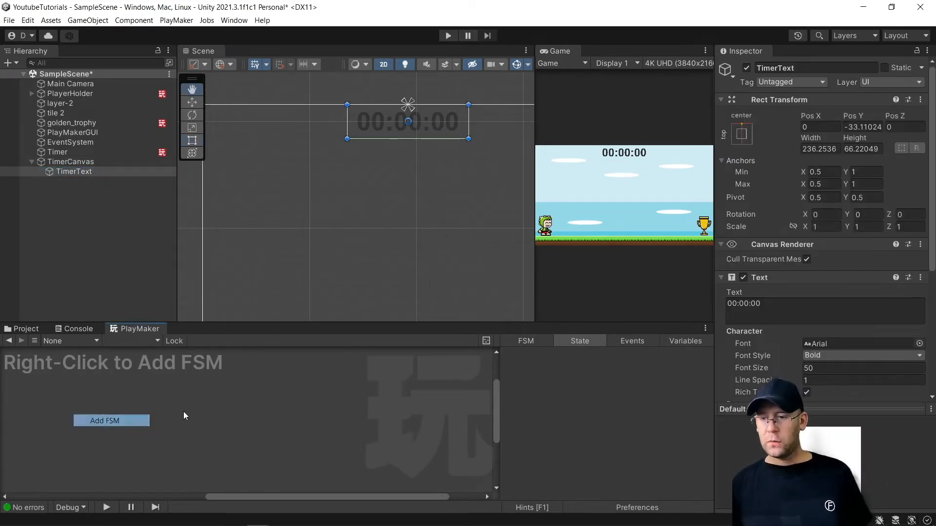
pyautogui.click(92, 421)
pyautogui.scroll(-2, 786, 333)
pyautogui.scroll(-5, 786, 333)
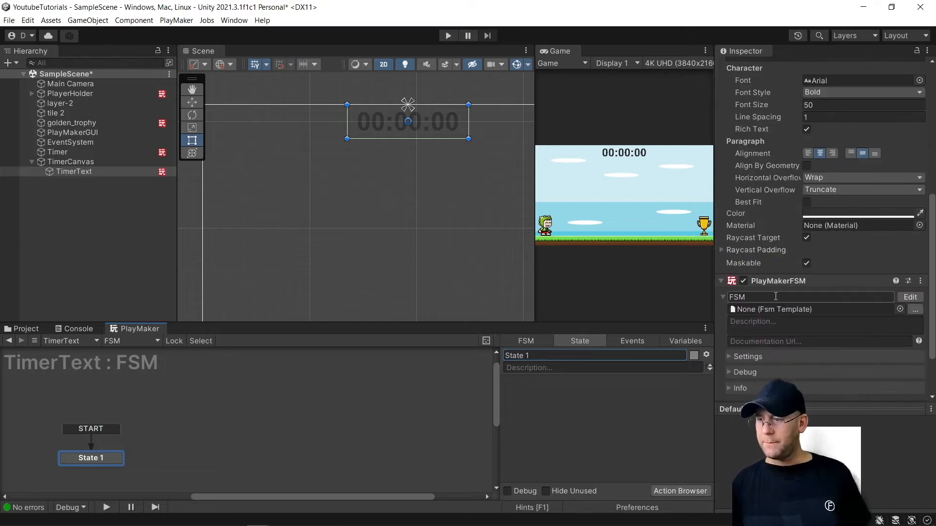
pyautogui.write('ShowTime')
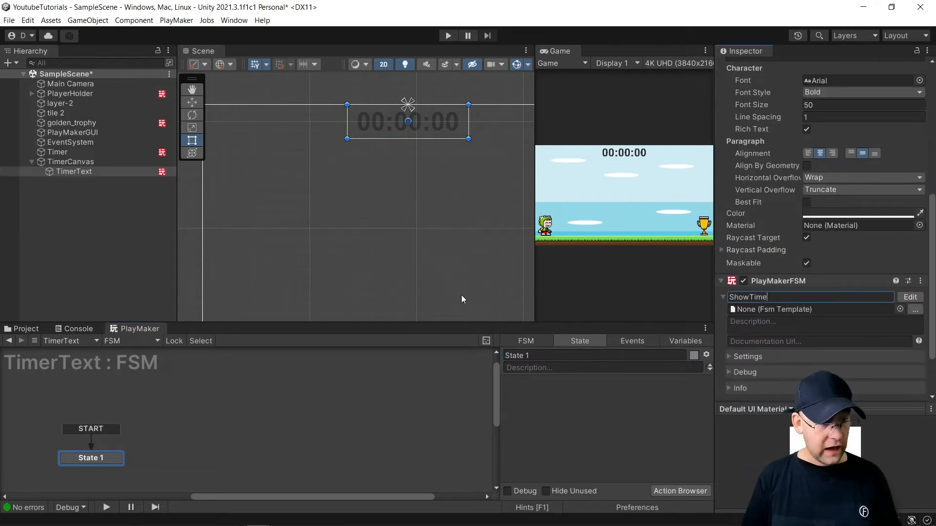
pyautogui.press('Return')
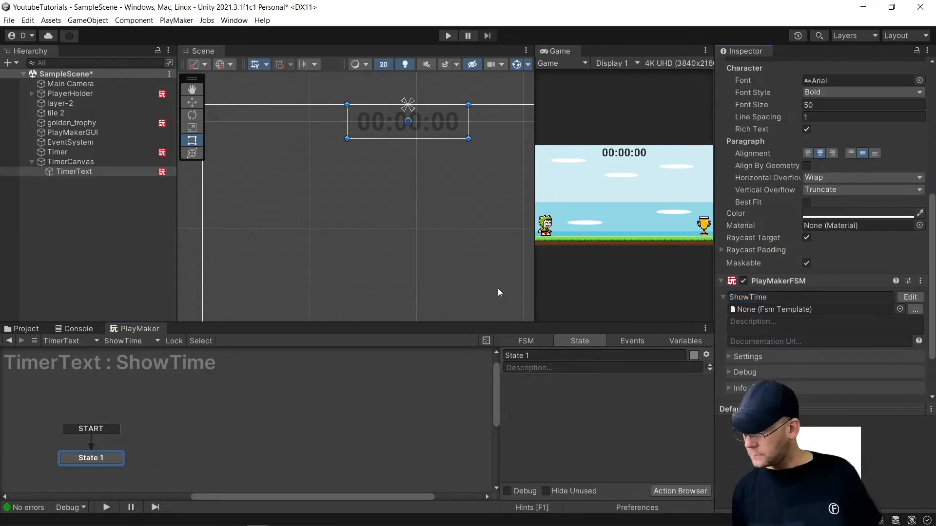
# - Find the UI Text Set Text action and add it to State 1 of the ShowTime FSM
pyautogui.click(660, 491)
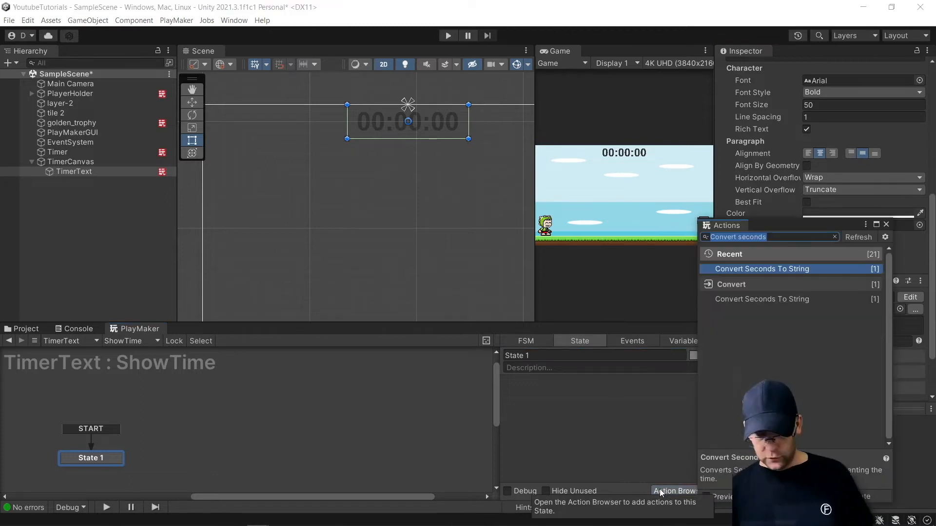
pyautogui.write('Uitext')
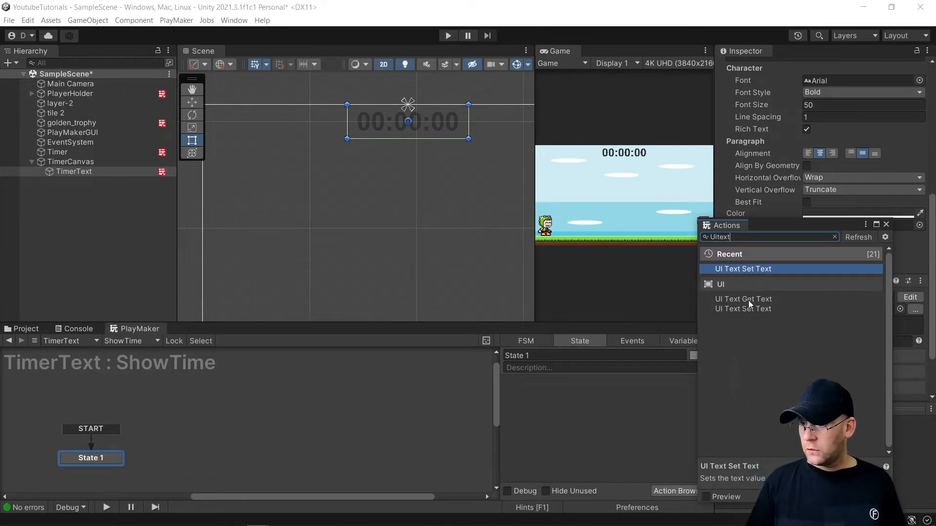
pyautogui.doubleClick(752, 266)
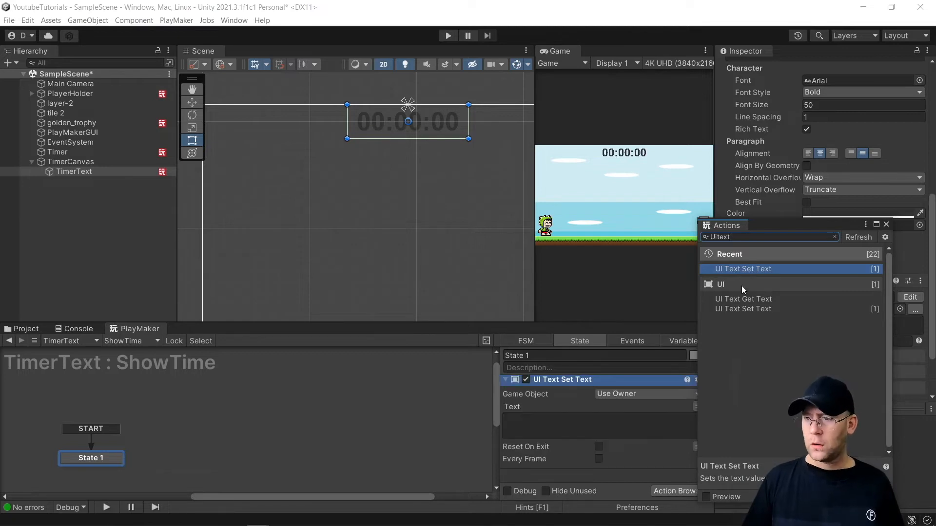
# - Set the UI Text Set Text action's text to the global variable CurrentTime_String and make it update every frame
pyautogui.click(887, 224)
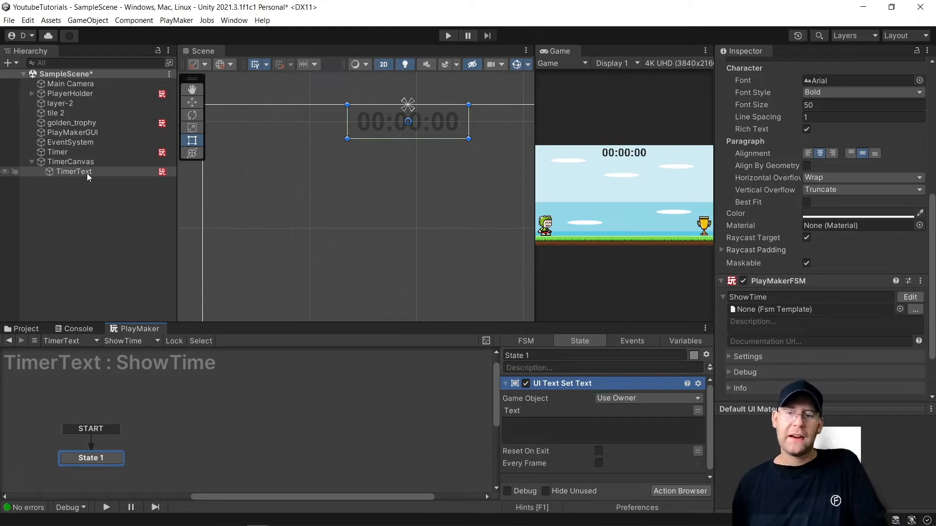
pyautogui.click(697, 411)
pyautogui.click(668, 411)
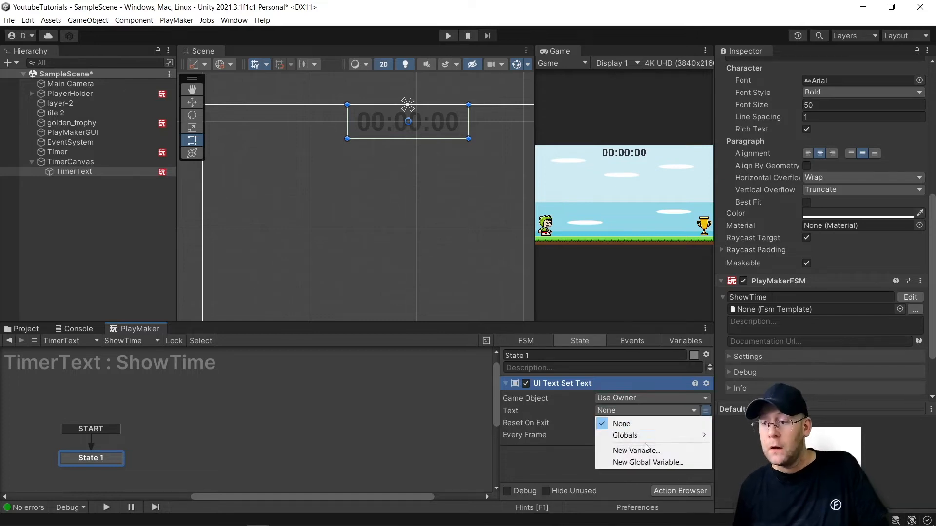
pyautogui.moveTo(650, 435)
pyautogui.click(731, 439)
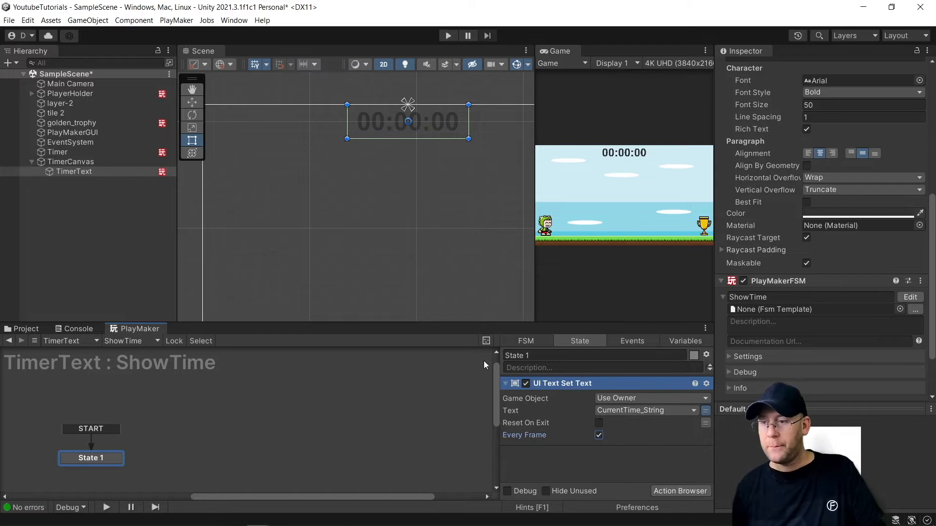
# - Play-test the scene to check the running timer text in the game view, and stop play mode
pyautogui.click(350, 226)
pyautogui.click(447, 37)
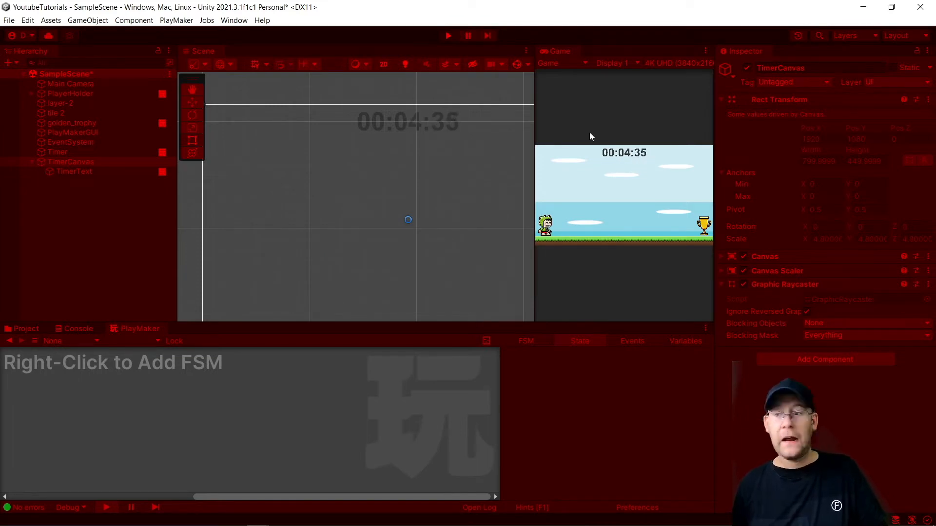
pyautogui.click(451, 33)
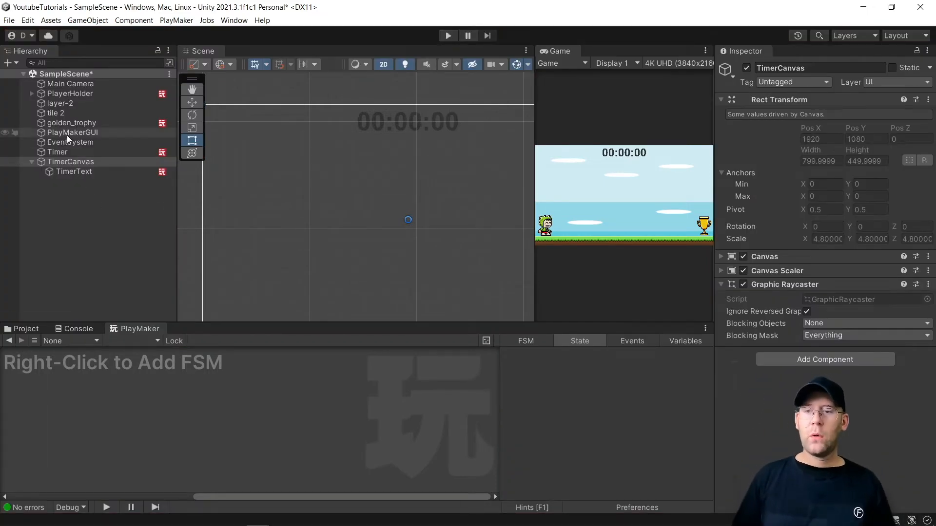
# - Remove the existing GoalReached PlayMaker FSM component from golden_trophy
pyautogui.click(72, 123)
pyautogui.press('f')
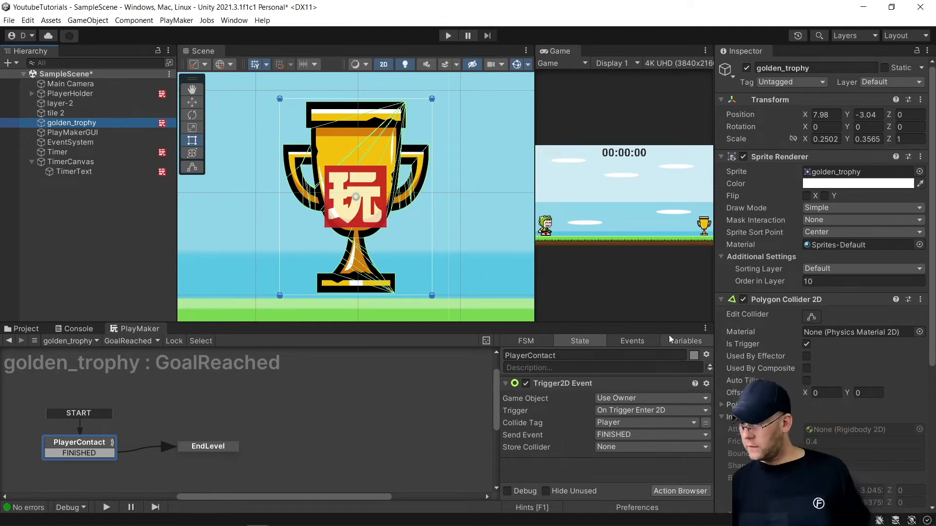
pyautogui.scroll(-5, 920, 326)
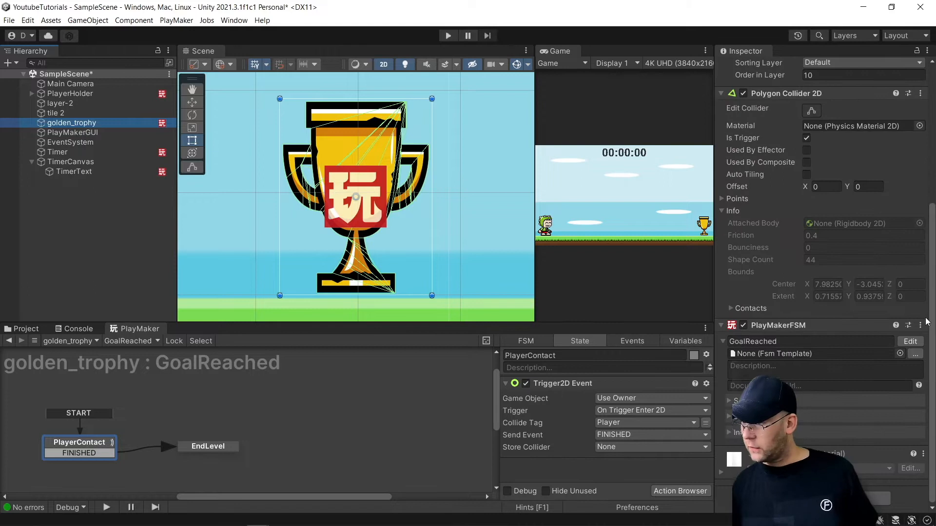
pyautogui.click(921, 326)
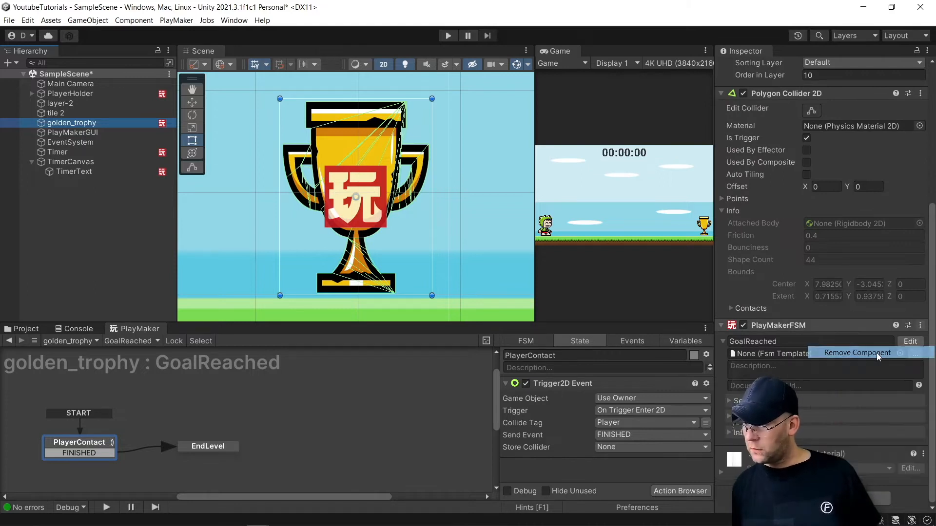
pyautogui.click(850, 353)
# - Add a new PlayMaker FSM to golden_trophy and name its first state PlayerContact
pyautogui.rightClick(86, 379)
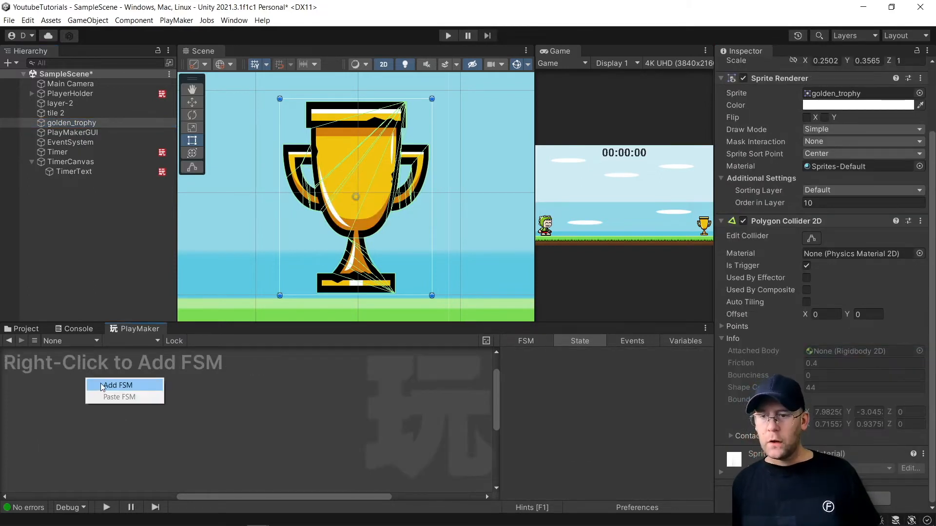
pyautogui.click(107, 385)
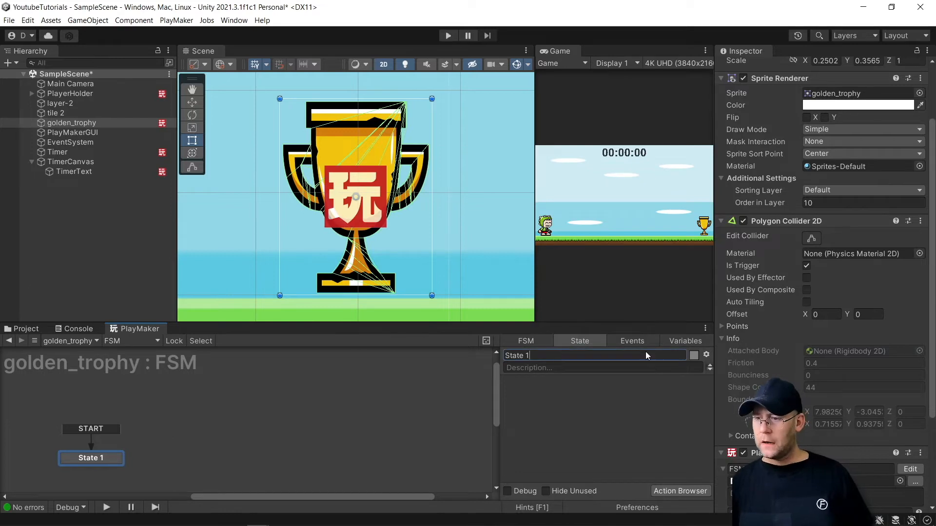
pyautogui.write('Play')
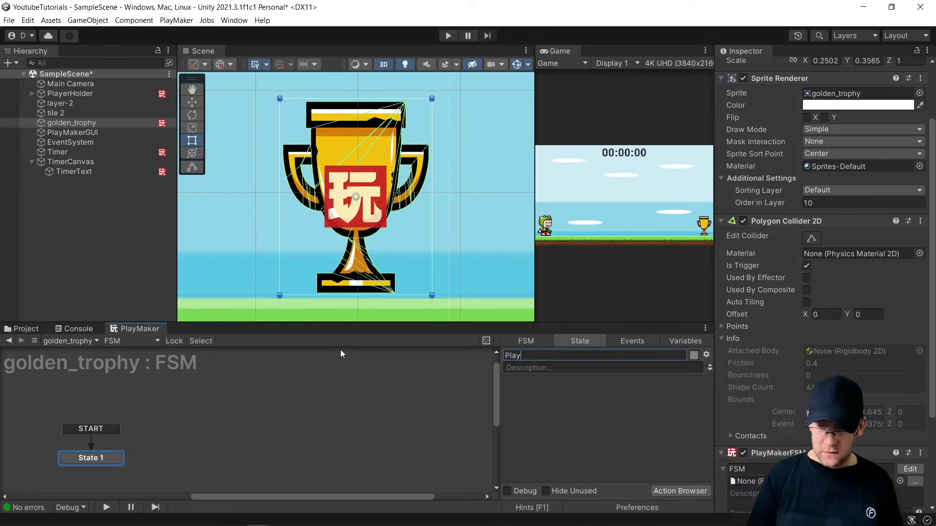
pyautogui.write('erContact')
pyautogui.press('Return')
# - Rename golden_trophy's new FSM as GoalReached
pyautogui.scroll(-2, 824, 283)
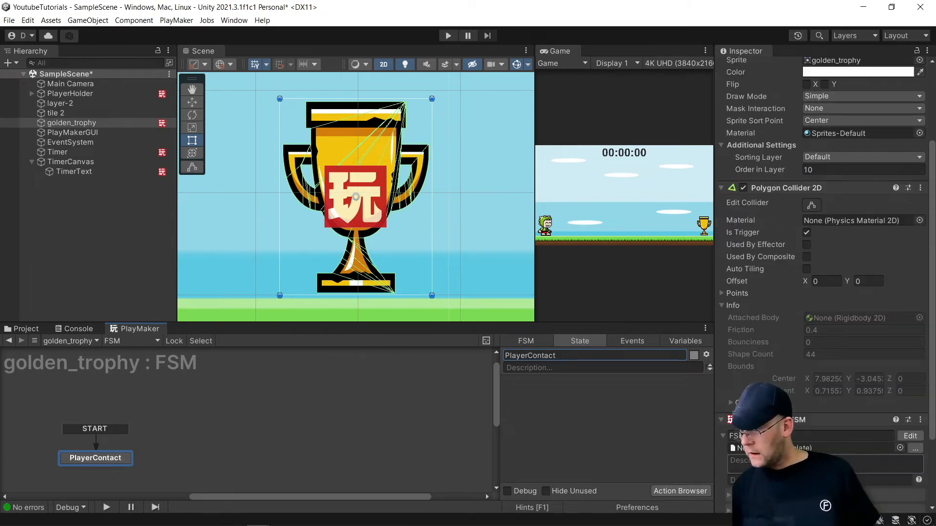
pyautogui.write('G')
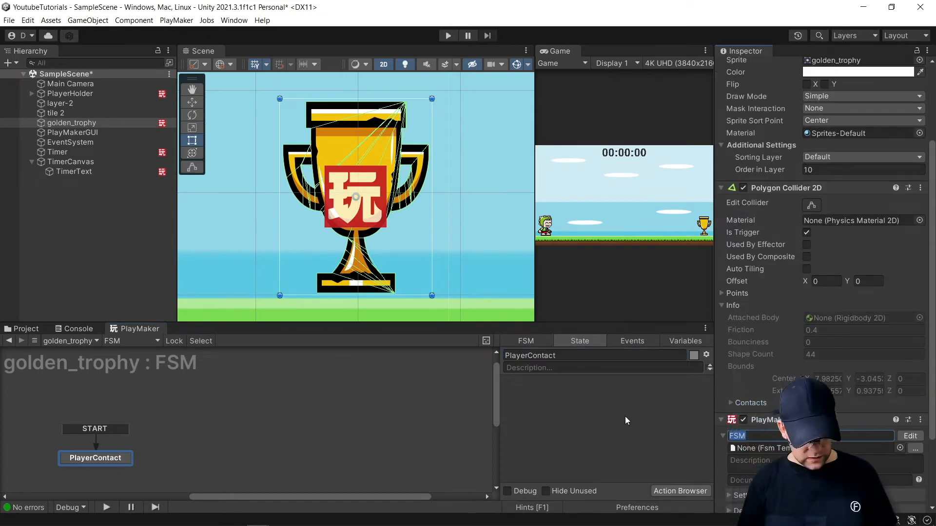
pyautogui.write('oalR')
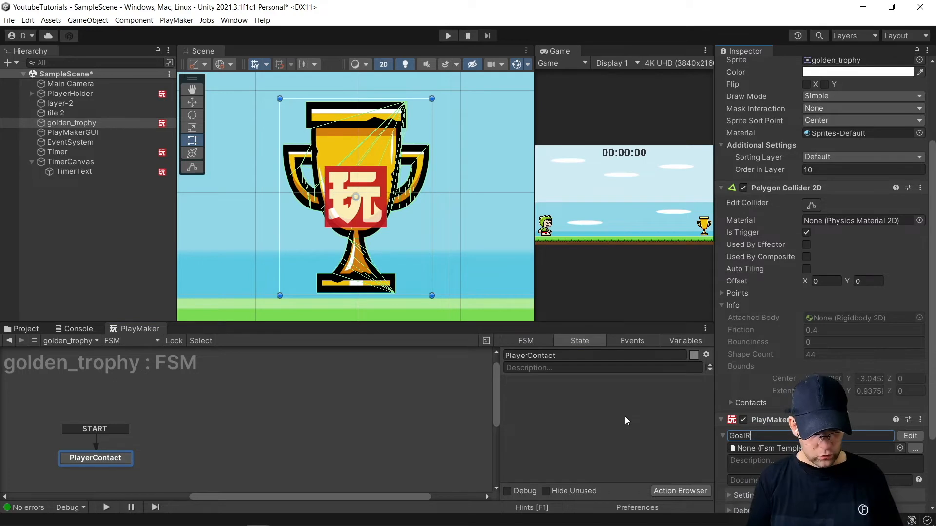
pyautogui.write('eached')
pyautogui.press('Return')
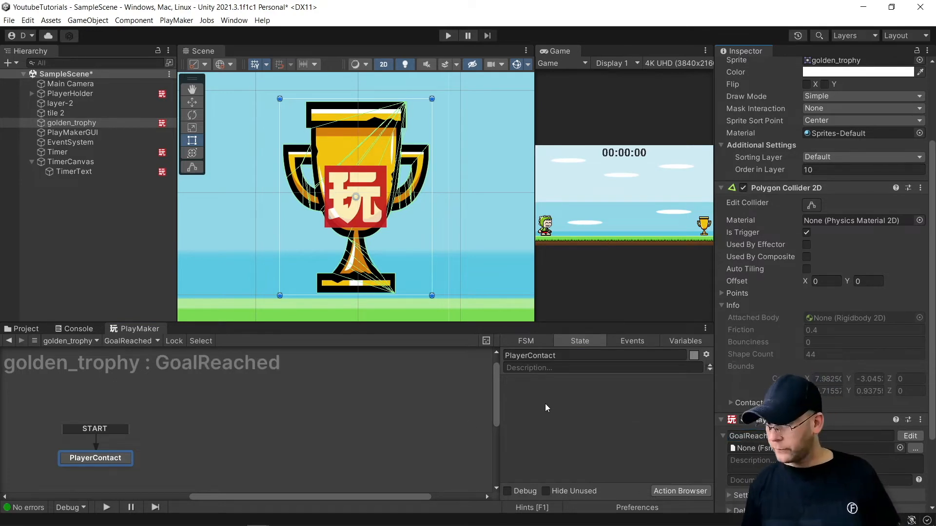
# - Give the PlayerContact state a FINISHED transition that leads to a new state beside it
pyautogui.rightClick(86, 460)
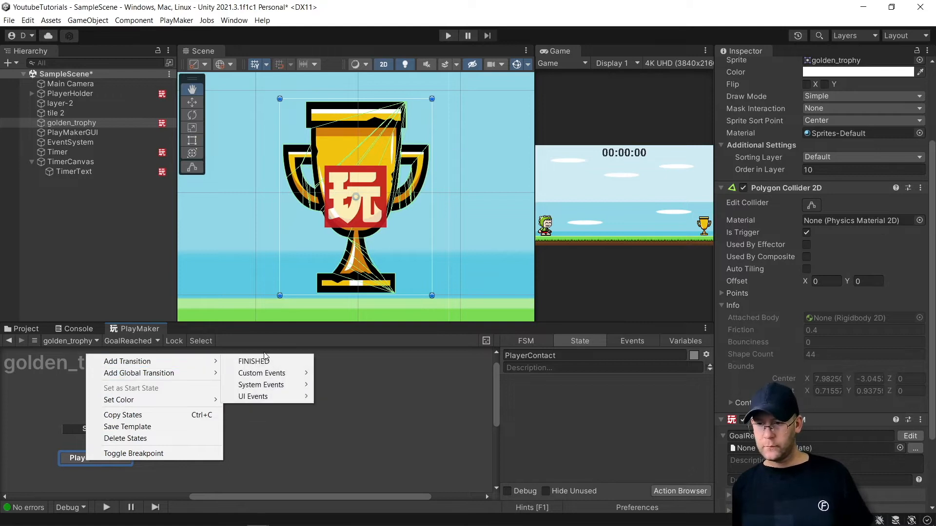
pyautogui.click(246, 362)
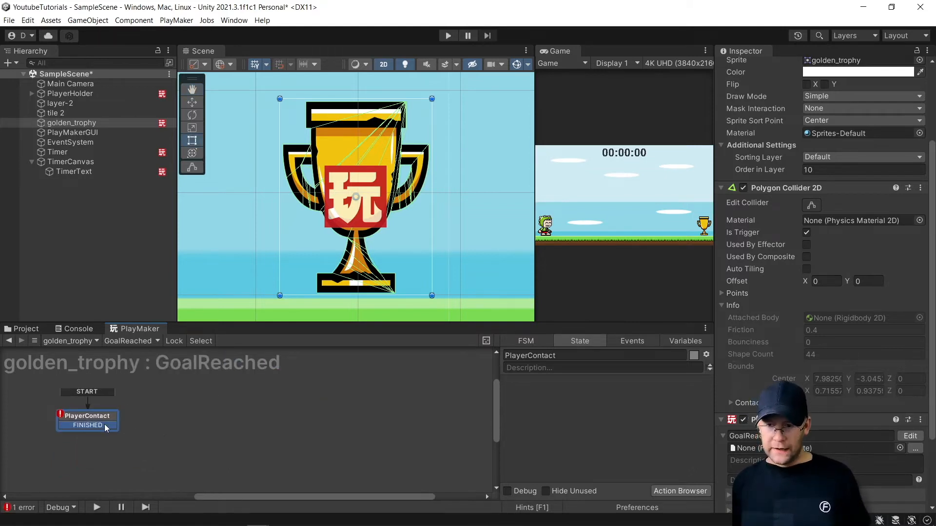
pyautogui.moveTo(104, 424); pyautogui.dragTo(200, 407)
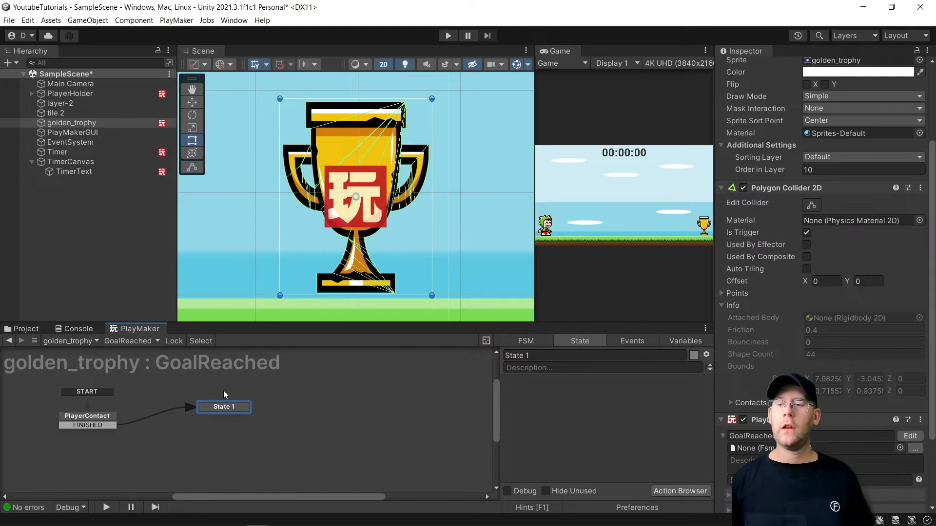
# - Rename the new state that follows PlayerContact as EndLevel
pyautogui.rightClick(201, 370)
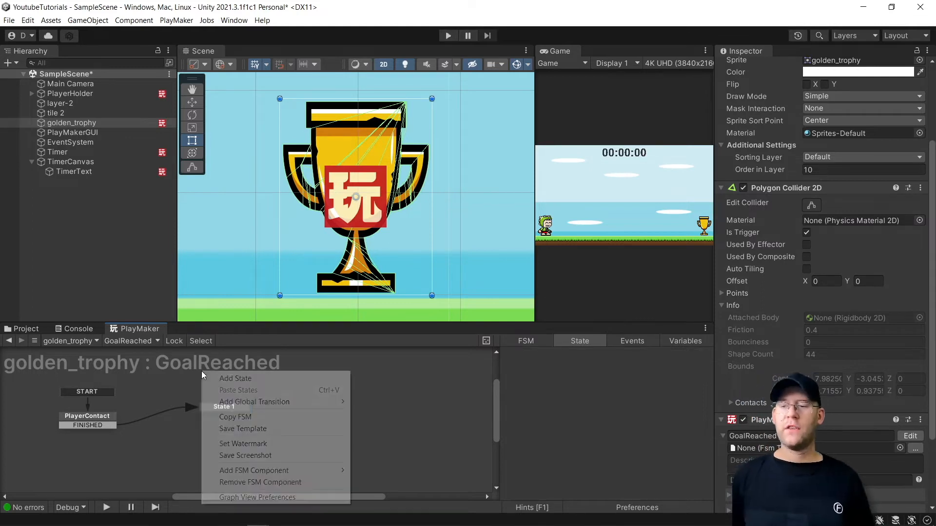
pyautogui.click(159, 392)
pyautogui.click(221, 409)
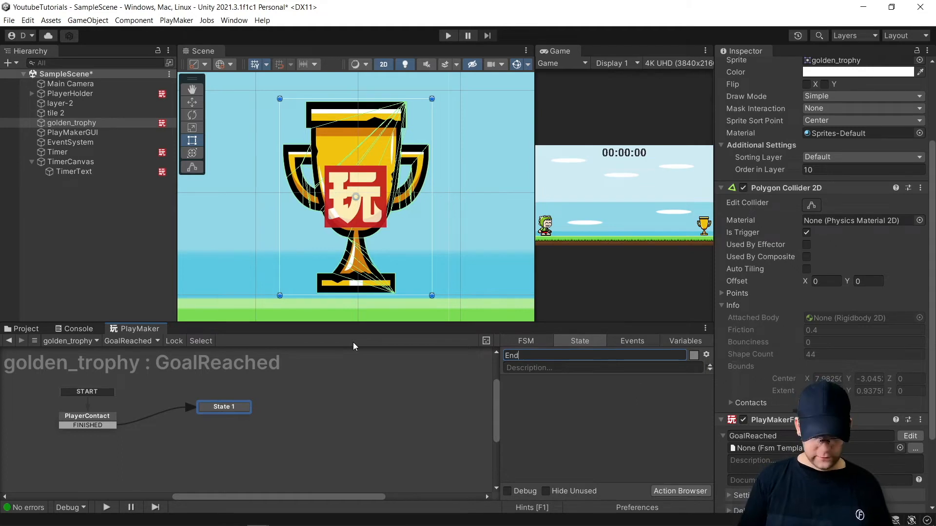
pyautogui.write('EndLevel')
pyautogui.press('Return')
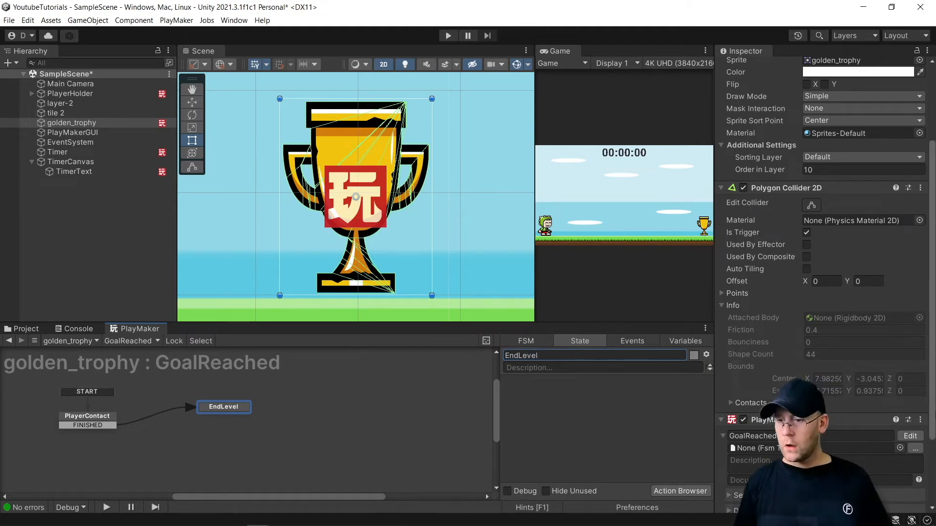
# - Add two Activate Game Object actions to the EndLevel state, with a Scale Time action above them
pyautogui.click(680, 491)
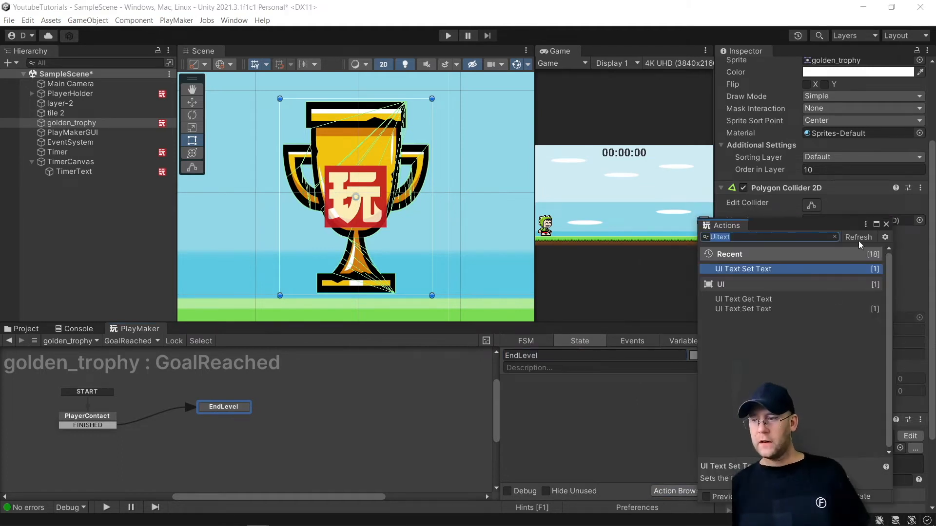
pyautogui.click(833, 235)
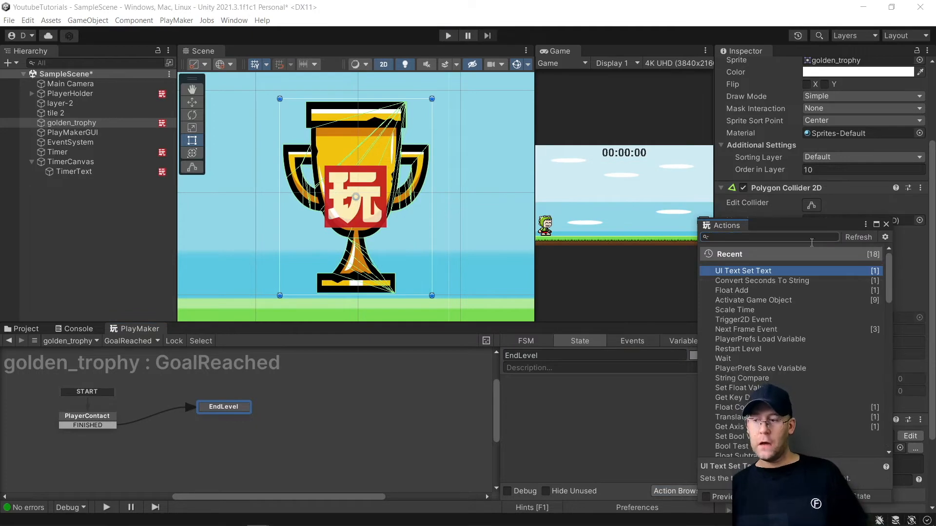
pyautogui.doubleClick(768, 302)
pyautogui.doubleClick(771, 271)
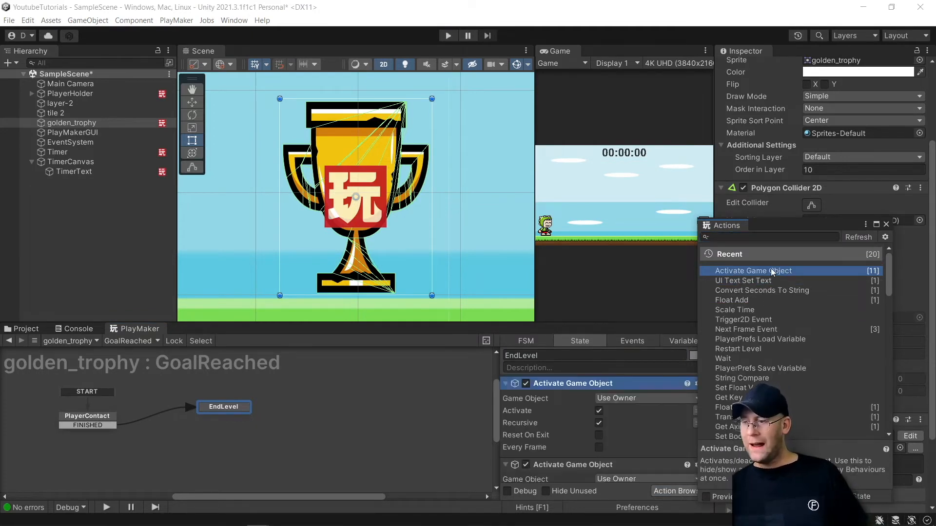
pyautogui.doubleClick(740, 310)
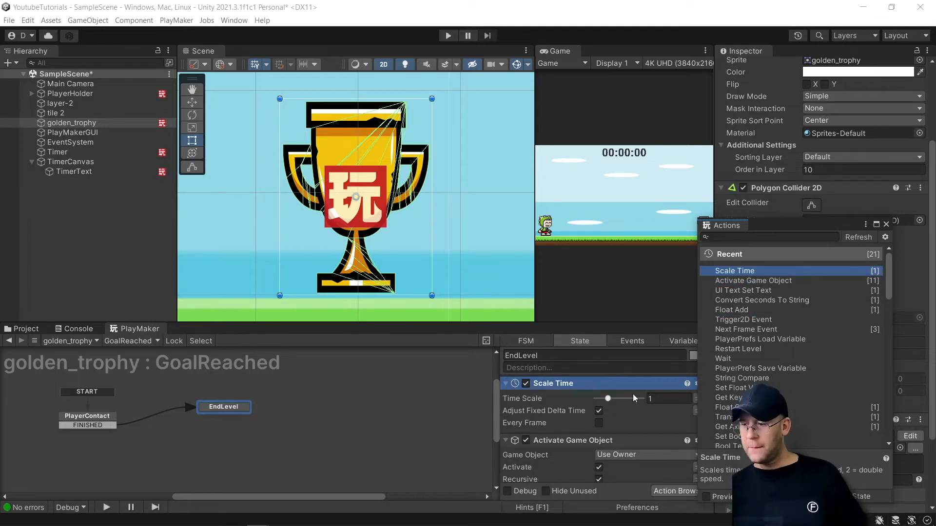
pyautogui.click(886, 224)
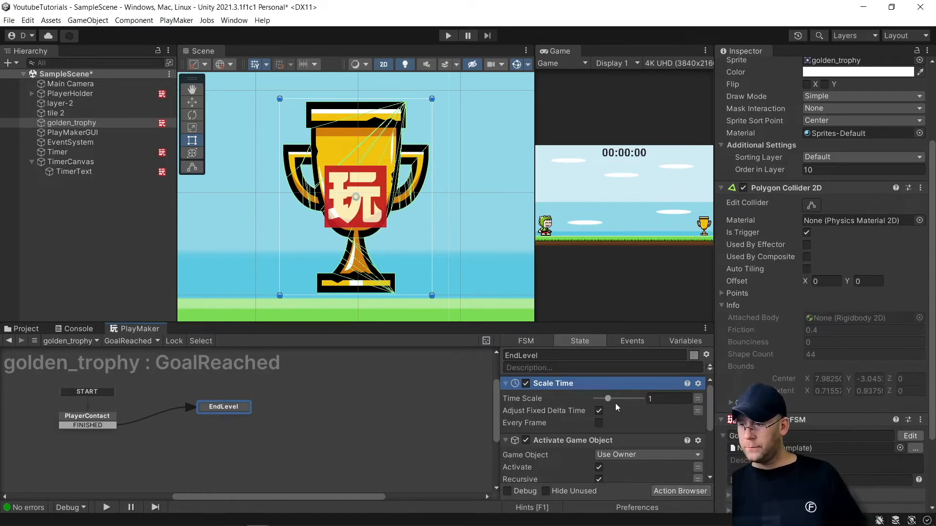
# - Set the Time Scale of EndLevel's Scale Time action to 0
pyautogui.moveTo(606, 396); pyautogui.dragTo(487, 395)
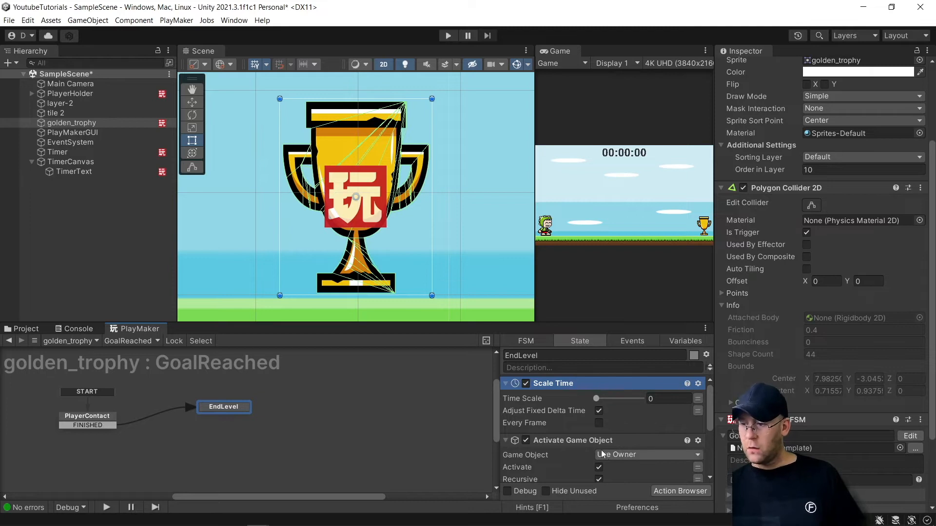
pyautogui.scroll(-2, 600, 444)
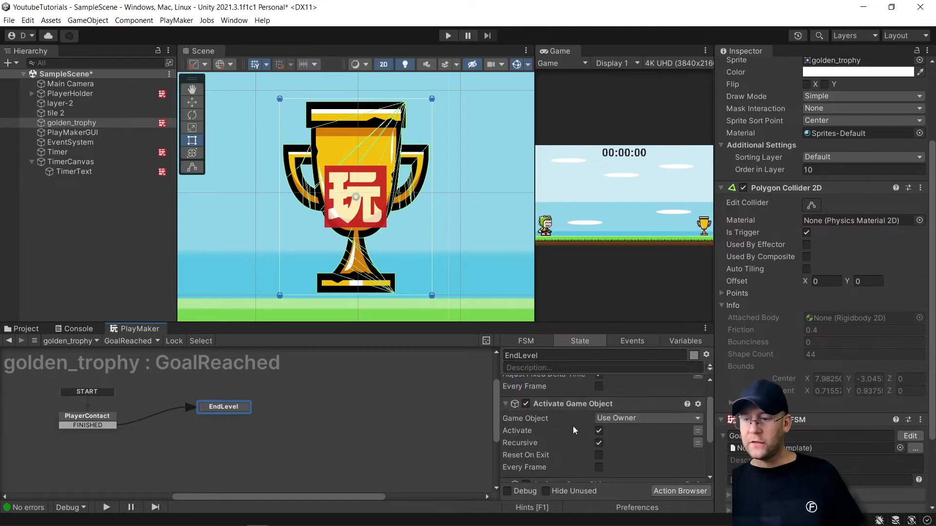
pyautogui.scroll(2, 603, 428)
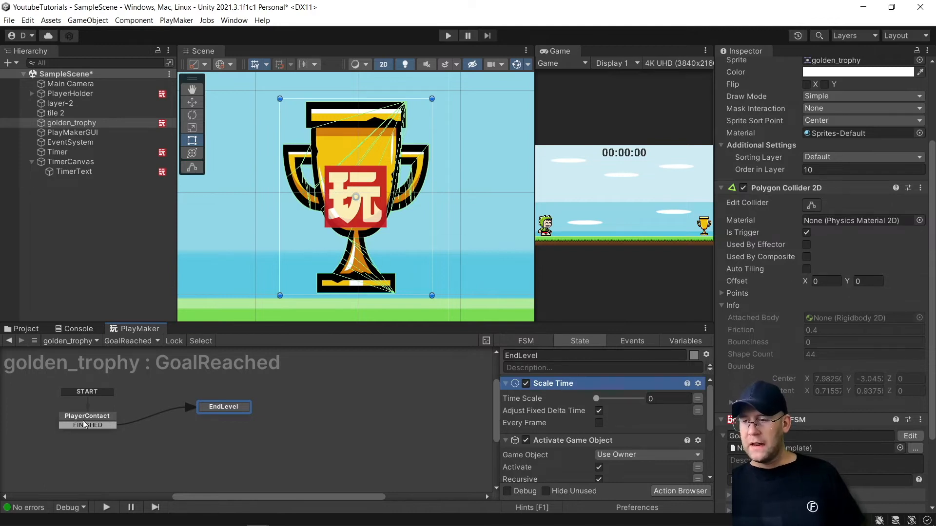
pyautogui.scroll(-2, 488, 239)
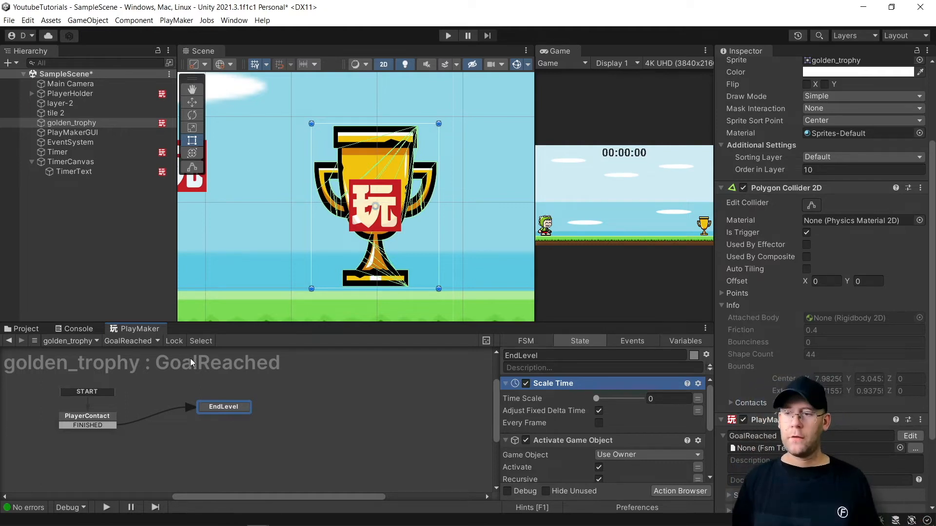
# - Find the Trigger2D Event action and add it to the PlayerContact state
pyautogui.click(110, 422)
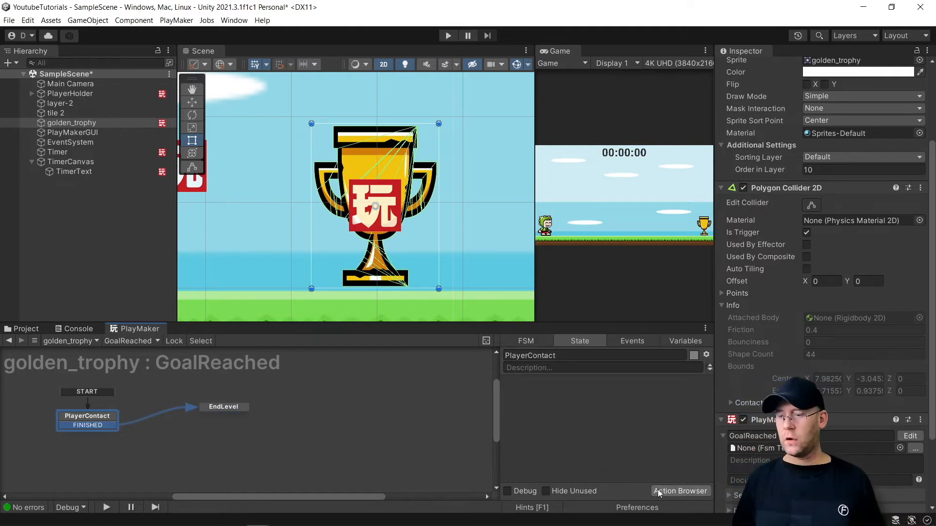
pyautogui.click(686, 490)
pyautogui.write('triiger2d')
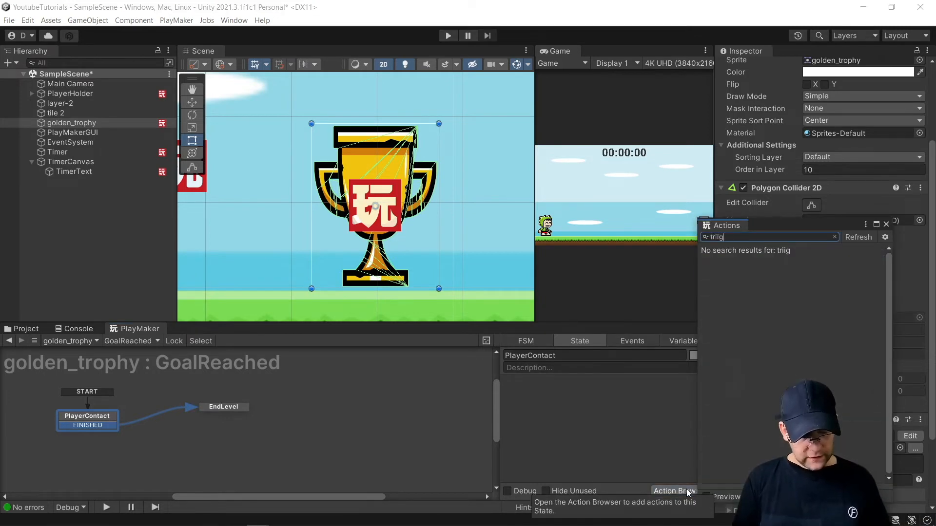
pyautogui.press('BackSpace')
pyautogui.press('BackSpace')
pyautogui.press('BackSpace')
pyautogui.press('BackSpace')
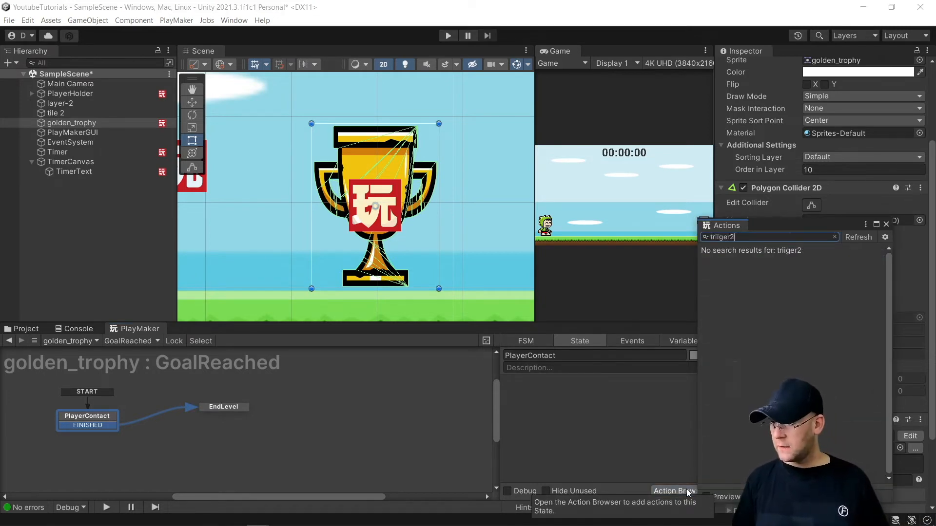
pyautogui.press('BackSpace')
pyautogui.press('BackSpace')
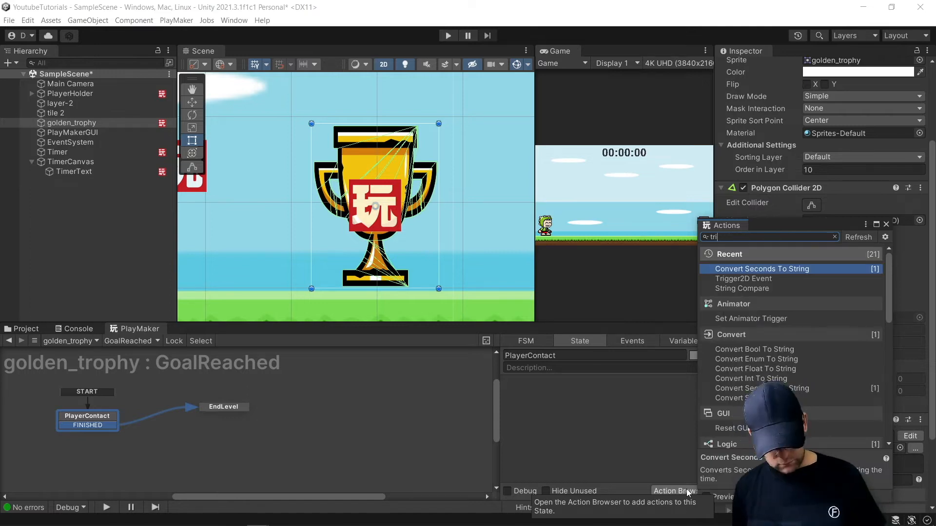
pyautogui.write('gger')
pyautogui.press('Return')
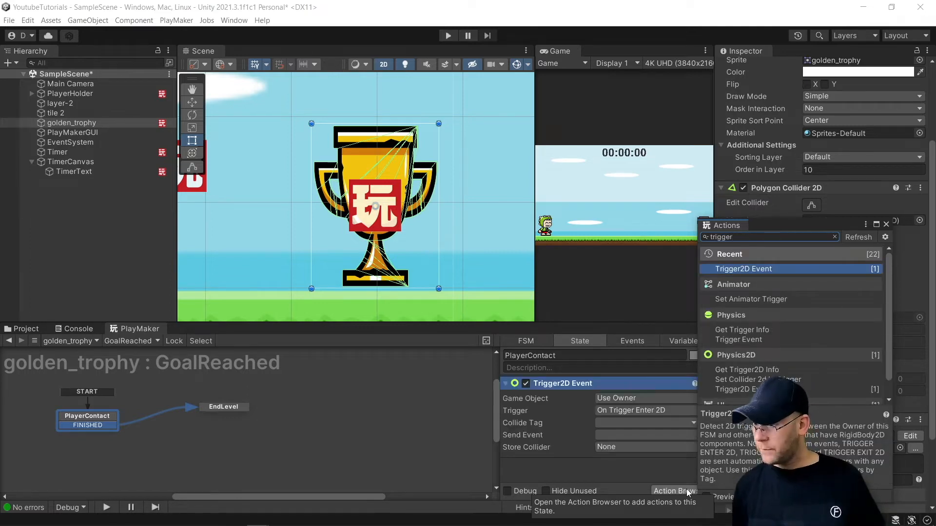
# - Set the Trigger2D Event's Collide Tag to Player and its Send Event to FINISHED in the PlayerContact state
pyautogui.click(886, 225)
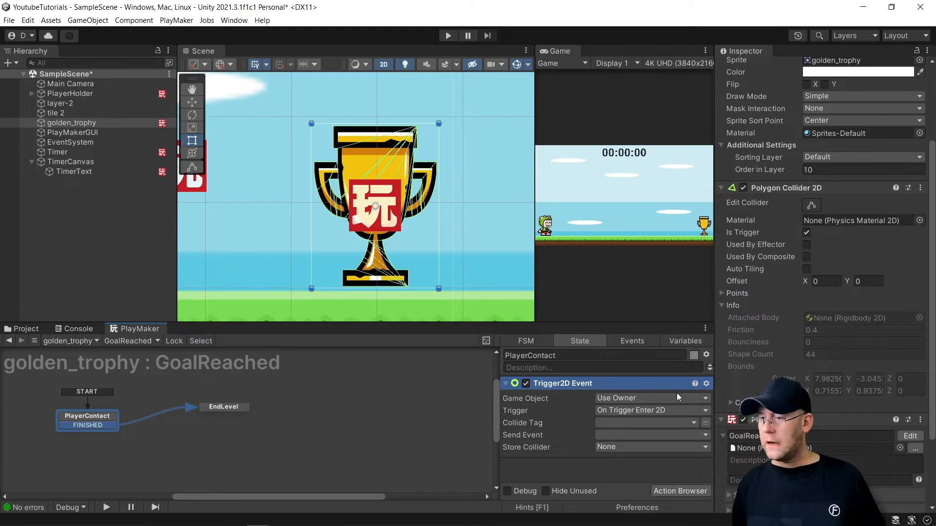
pyautogui.click(627, 425)
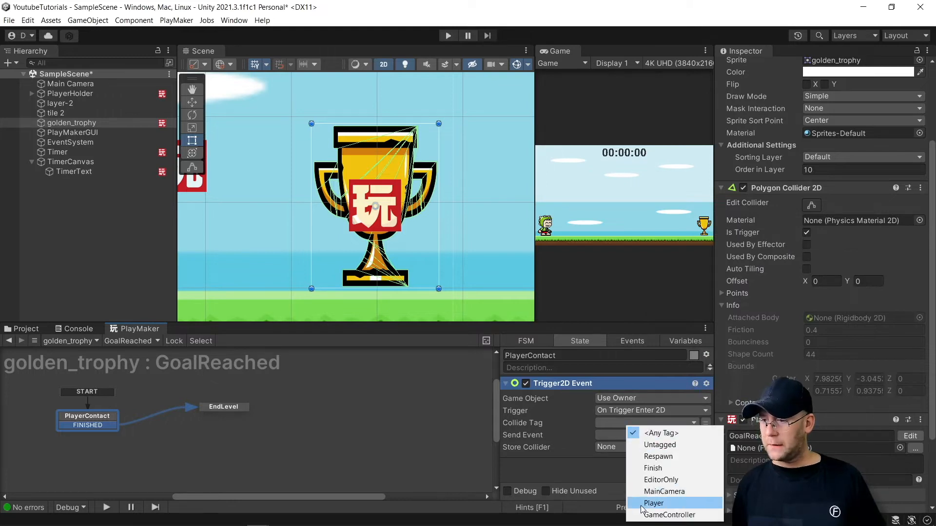
pyautogui.click(642, 502)
pyautogui.click(623, 439)
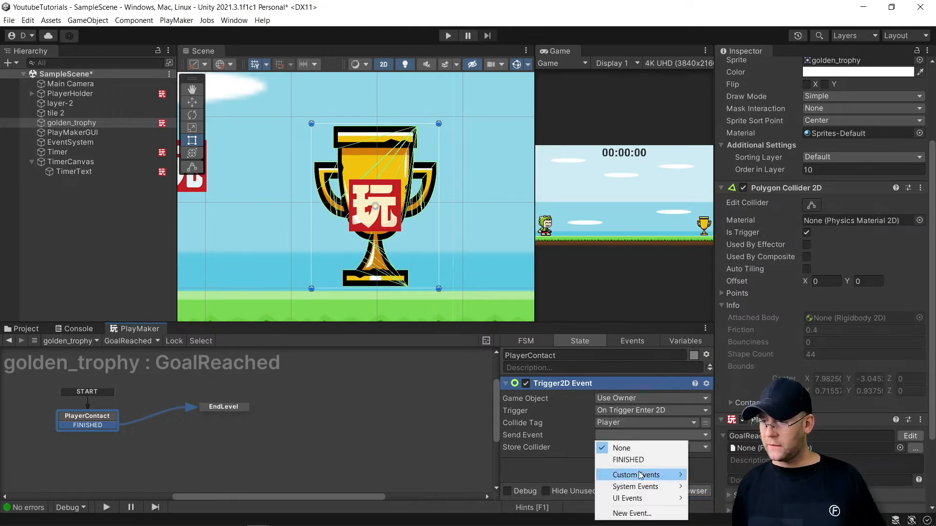
pyautogui.click(629, 458)
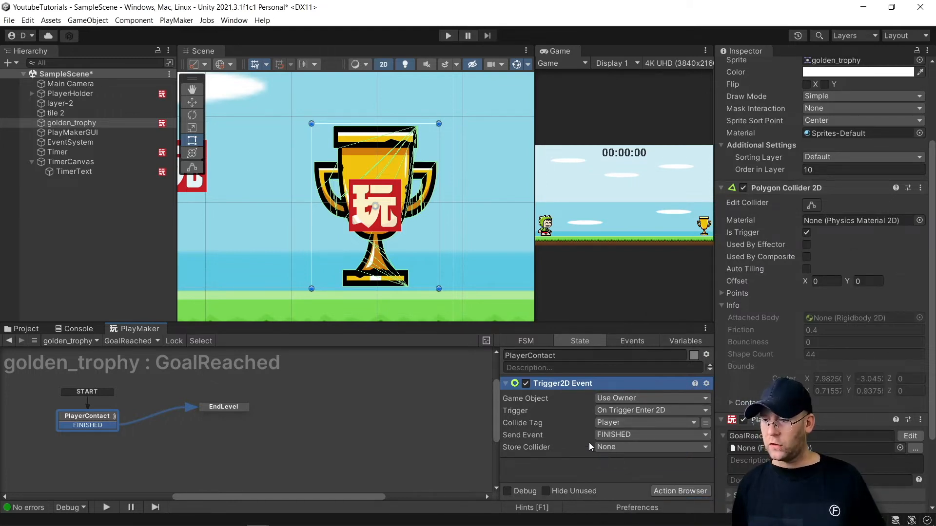
# - Inspect the tags and colliders of PlayerHolder and its Idle, RunRight and RunLeft children
pyautogui.click(45, 95)
pyautogui.click(31, 94)
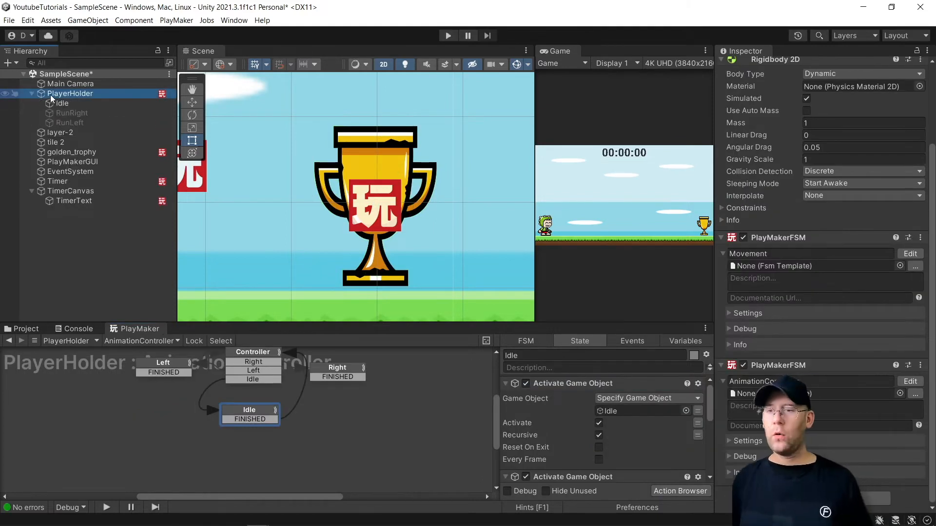
pyautogui.scroll(4, 783, 118)
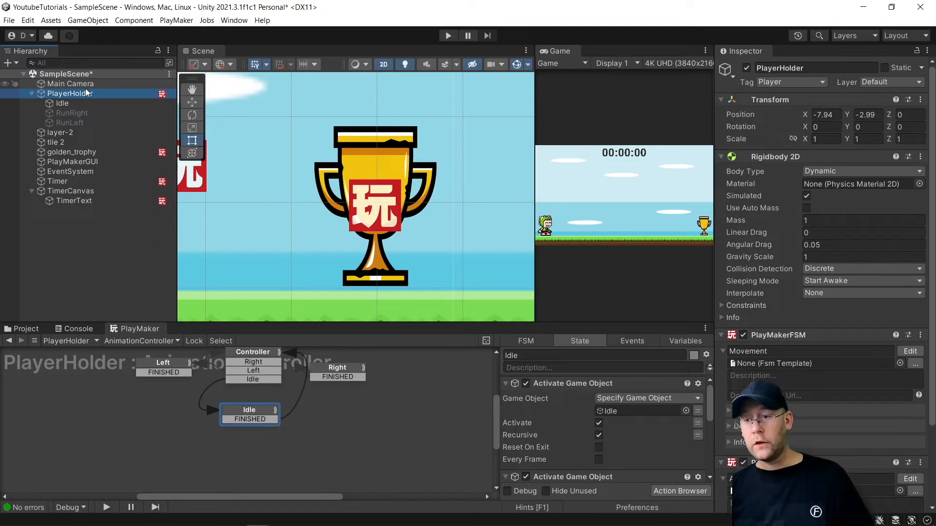
pyautogui.click(62, 104)
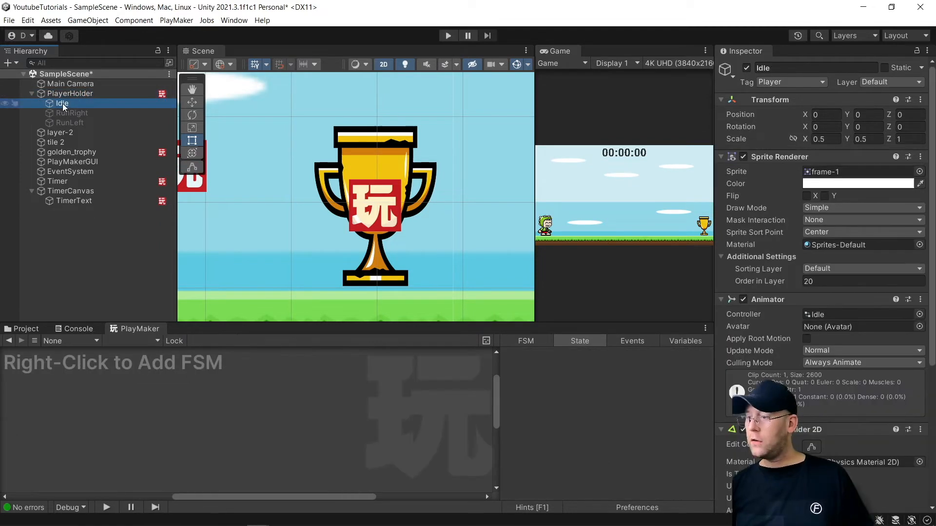
pyautogui.scroll(-3, 791, 326)
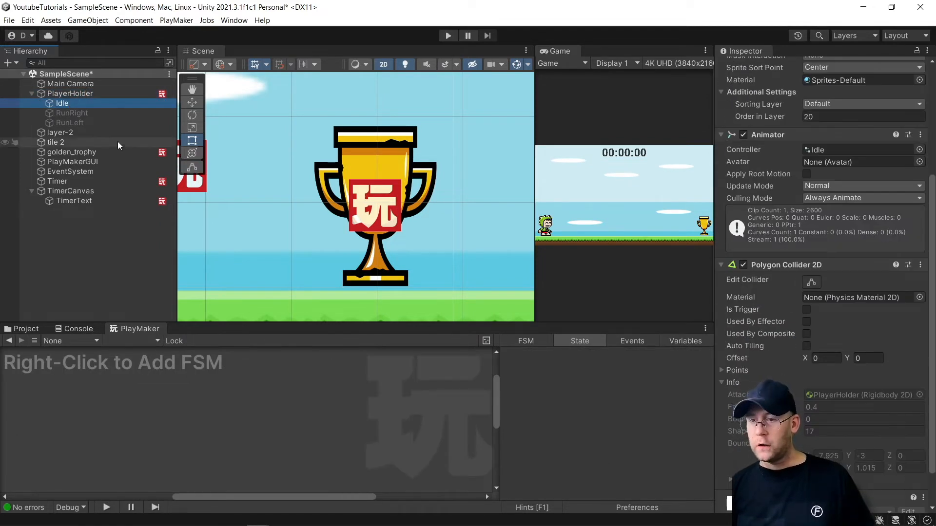
pyautogui.click(68, 113)
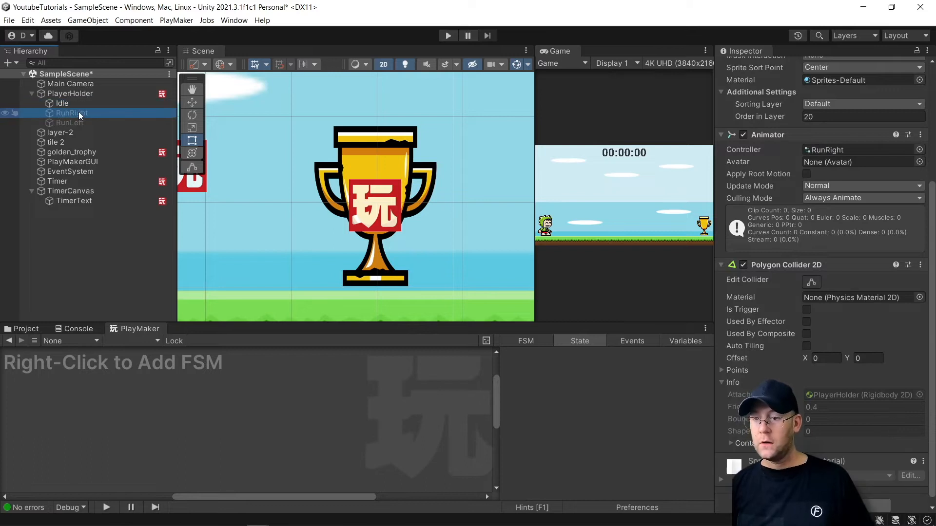
pyautogui.click(69, 124)
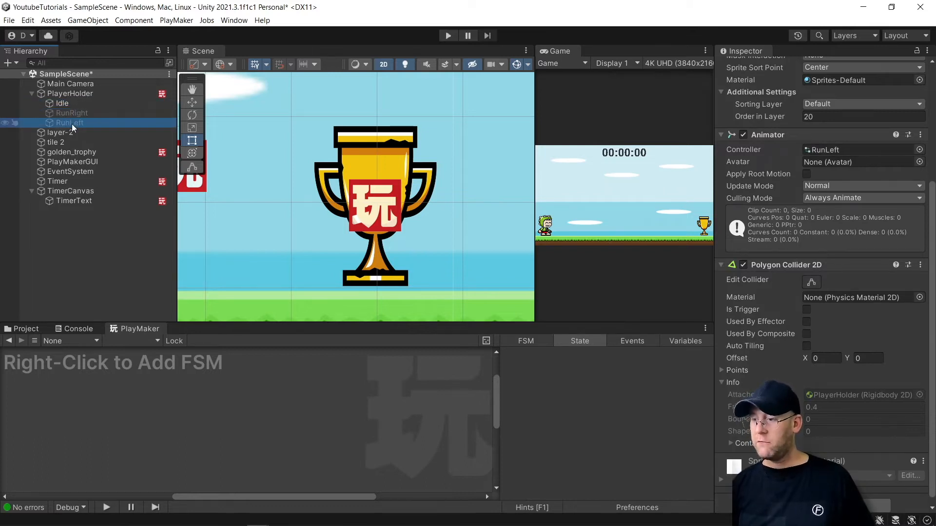
# - Play-test the level by running the player right into the golden trophy, and stop the game
pyautogui.click(63, 153)
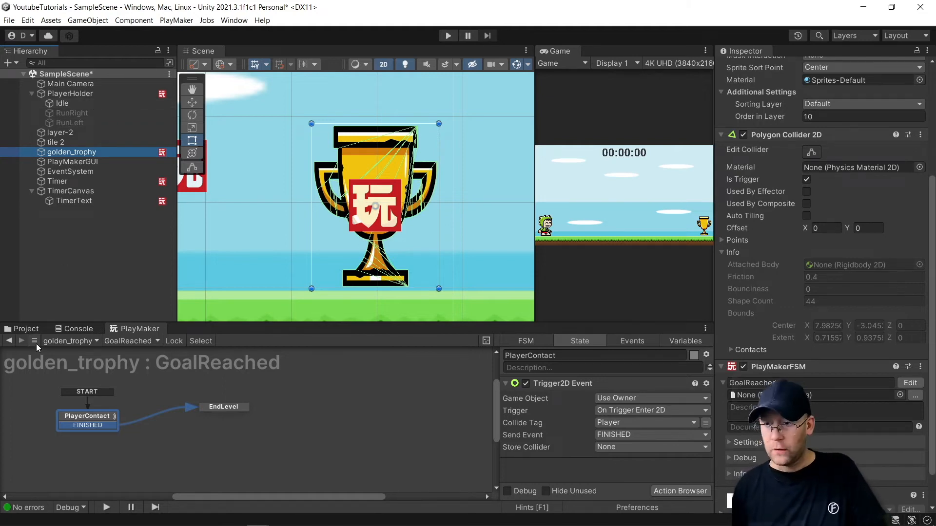
pyautogui.click(22, 329)
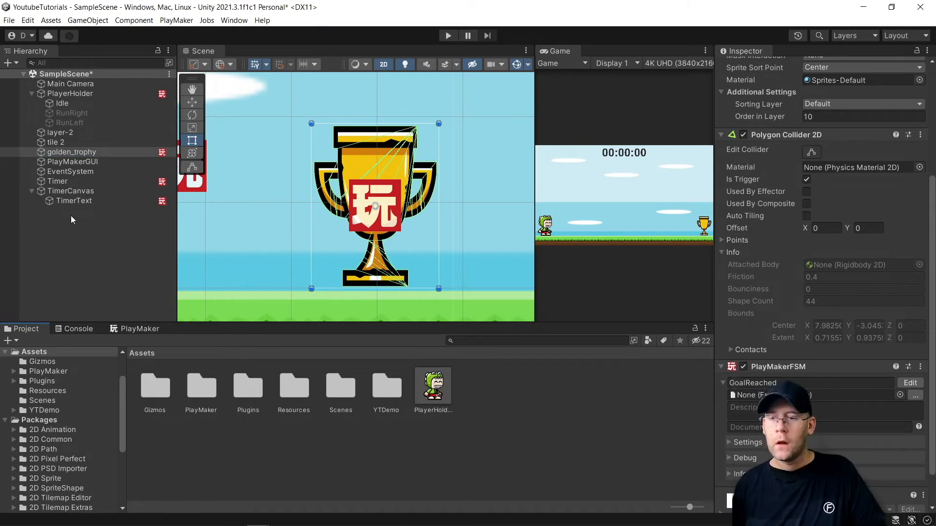
pyautogui.click(446, 36)
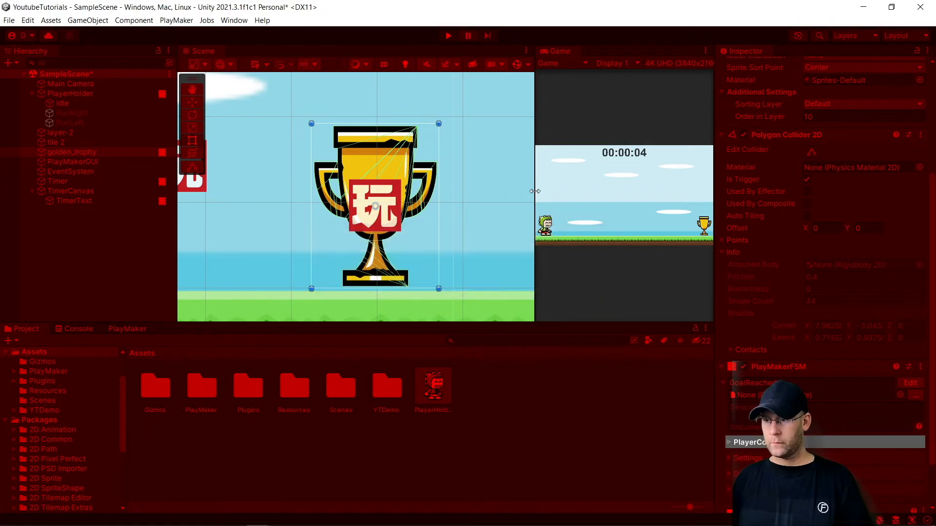
pyautogui.press('Right')
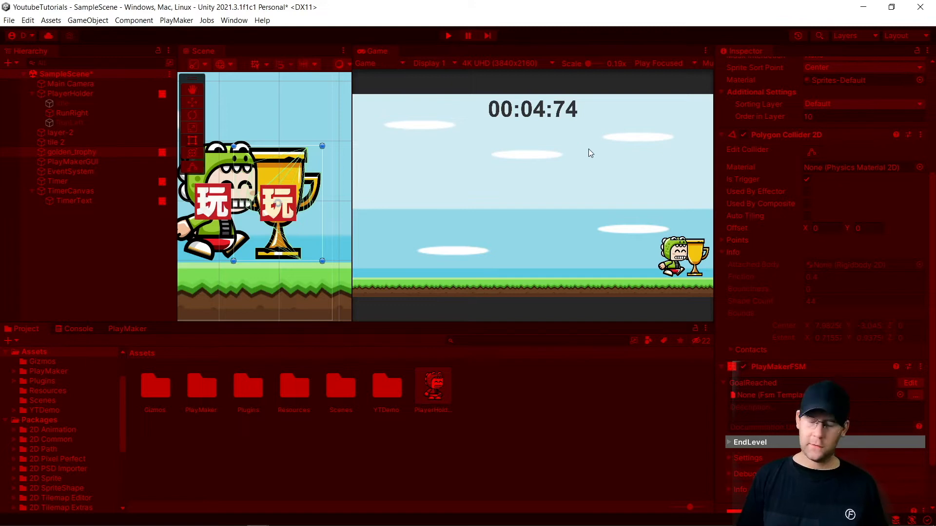
pyautogui.click(451, 37)
# - Create an empty game object named TimerMaster at the root of the scene
pyautogui.click(102, 237)
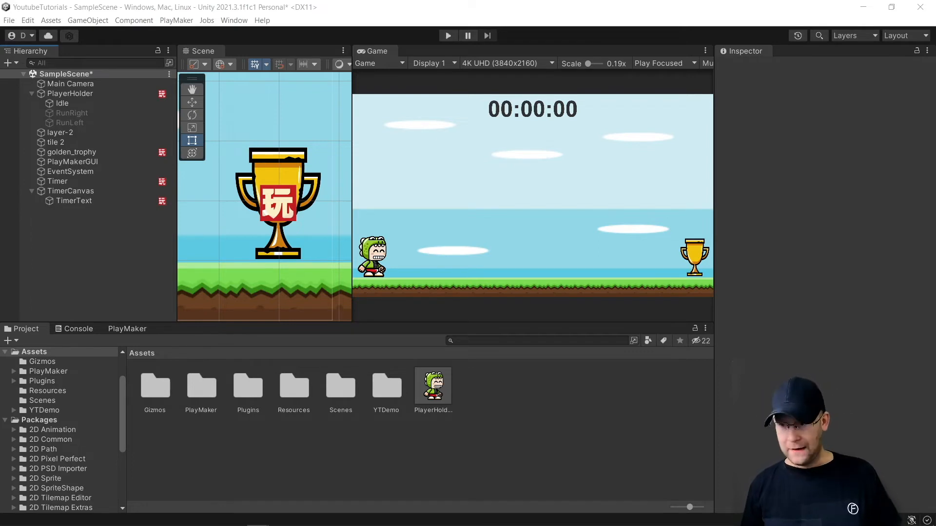
pyautogui.click(32, 191)
pyautogui.rightClick(65, 206)
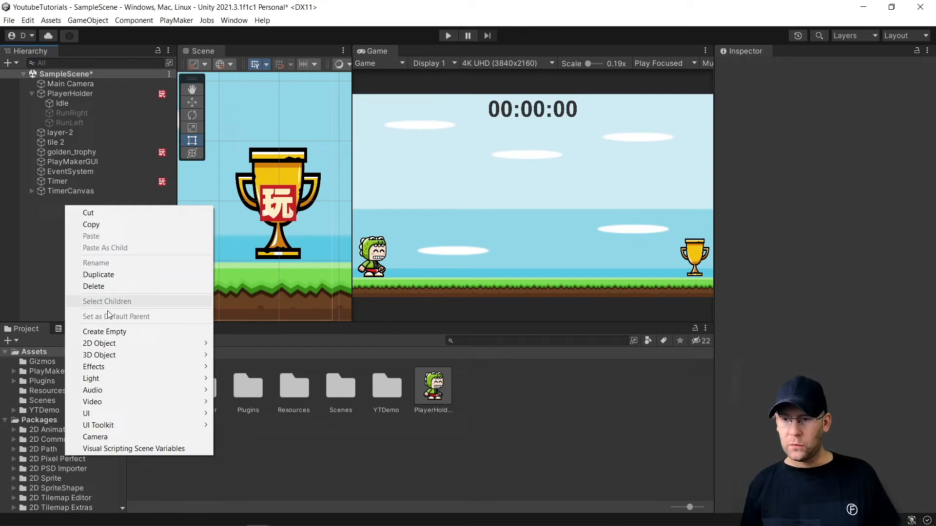
pyautogui.click(103, 332)
pyautogui.write('TimerMaste')
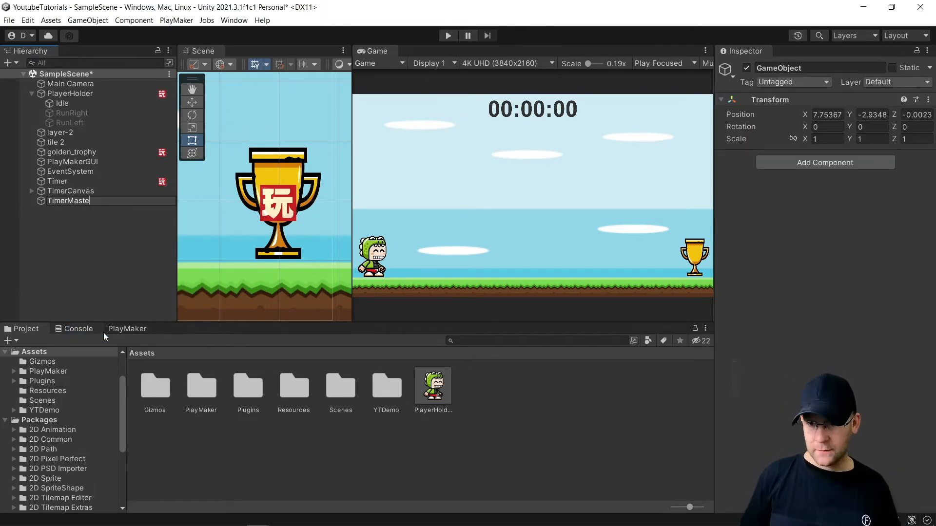
pyautogui.write('r')
pyautogui.press('Return')
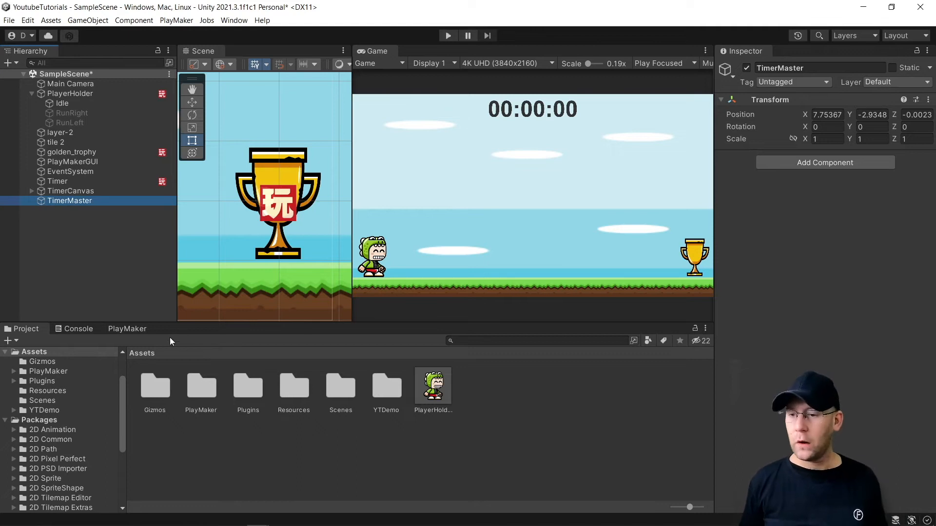
# - Add a PlayMaker FSM to TimerMaster and name it CheckBestTime
pyautogui.click(144, 329)
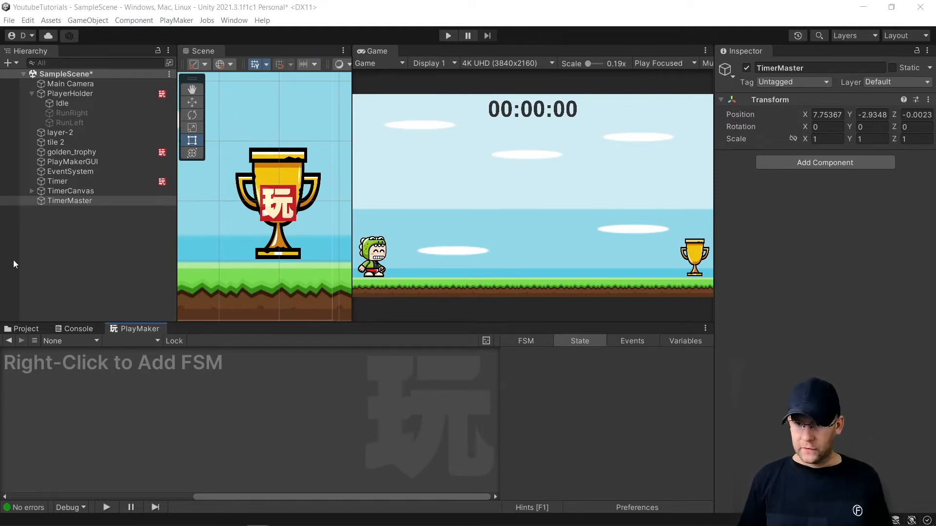
pyautogui.rightClick(88, 379)
pyautogui.click(109, 385)
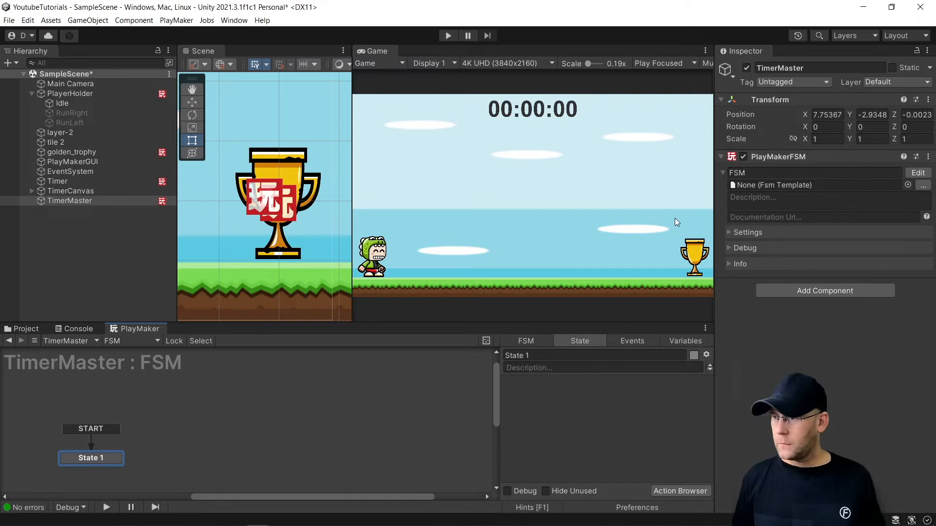
pyautogui.click(804, 173)
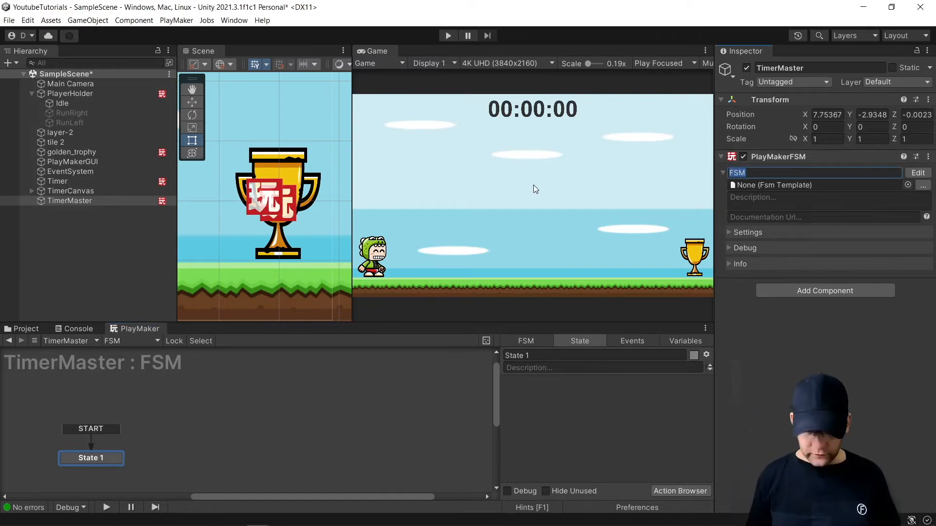
pyautogui.write('Check')
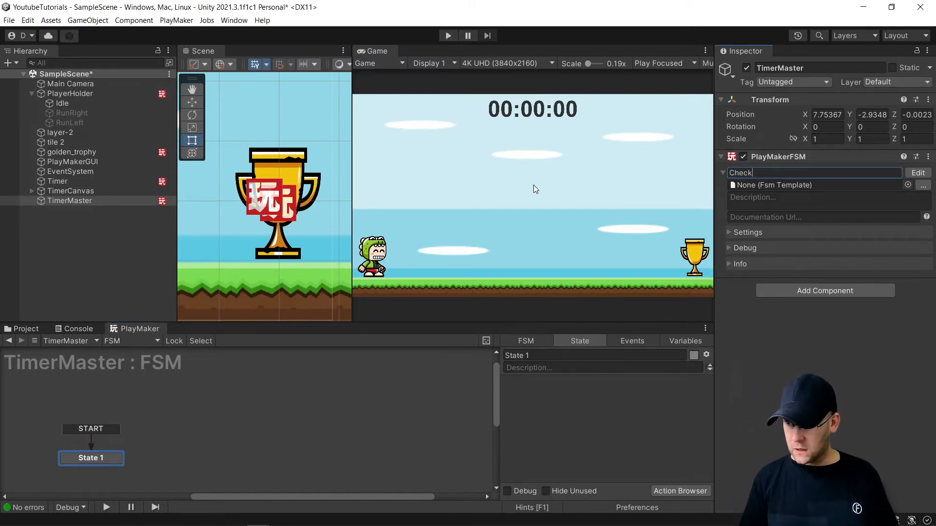
pyautogui.write('BestT')
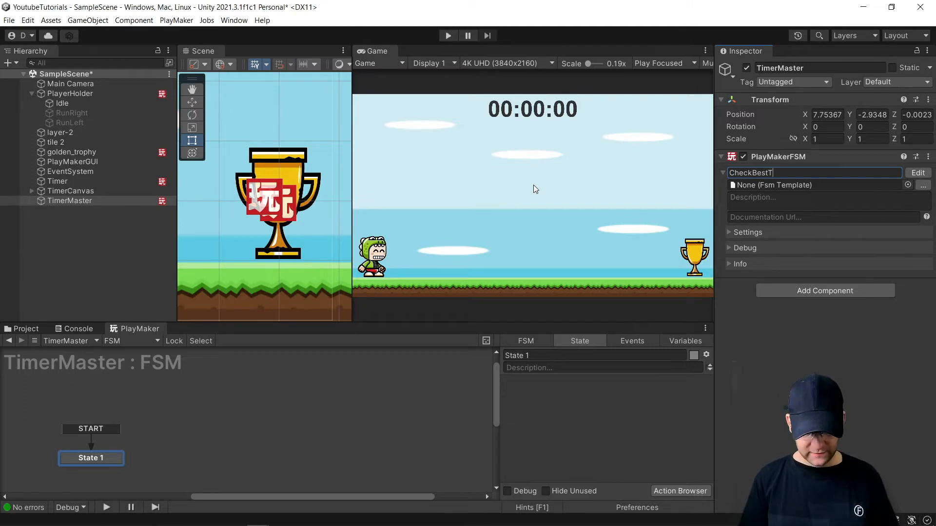
pyautogui.write('imer')
pyautogui.press('BackSpace')
pyautogui.press('BackSpace')
pyautogui.press('BackSpace')
pyautogui.press('BackSpace')
pyautogui.write('ime')
pyautogui.press('Return')
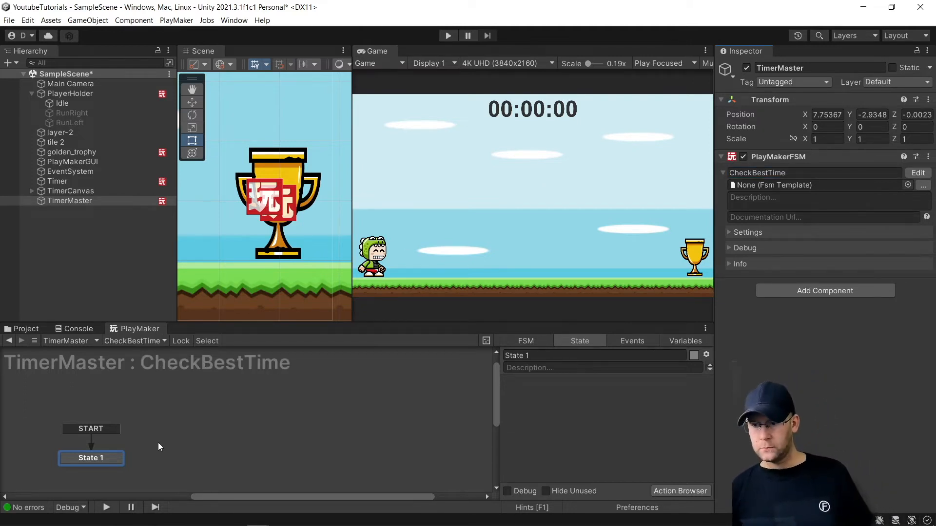
# - Move the start state slightly up in the graph and rename it CheckBestTime
pyautogui.moveTo(107, 457); pyautogui.dragTo(106, 438)
pyautogui.click(600, 357)
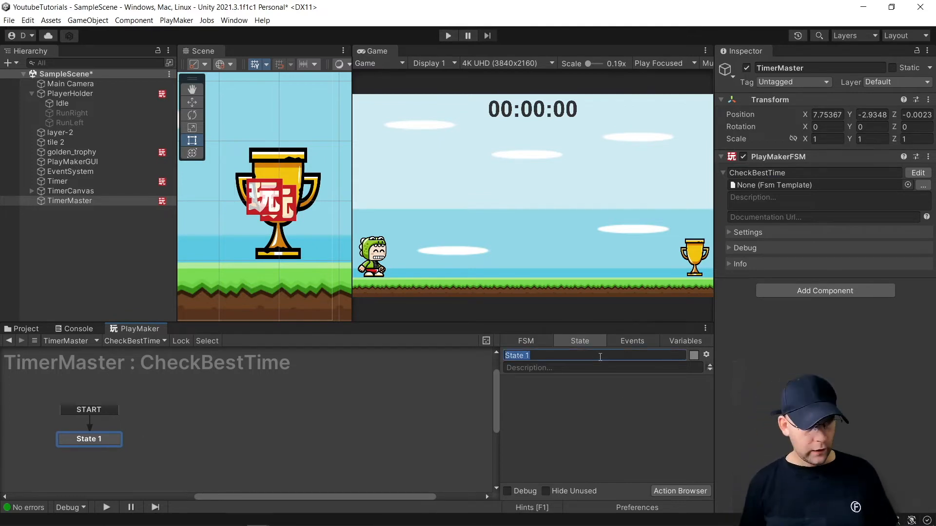
pyautogui.write('Check')
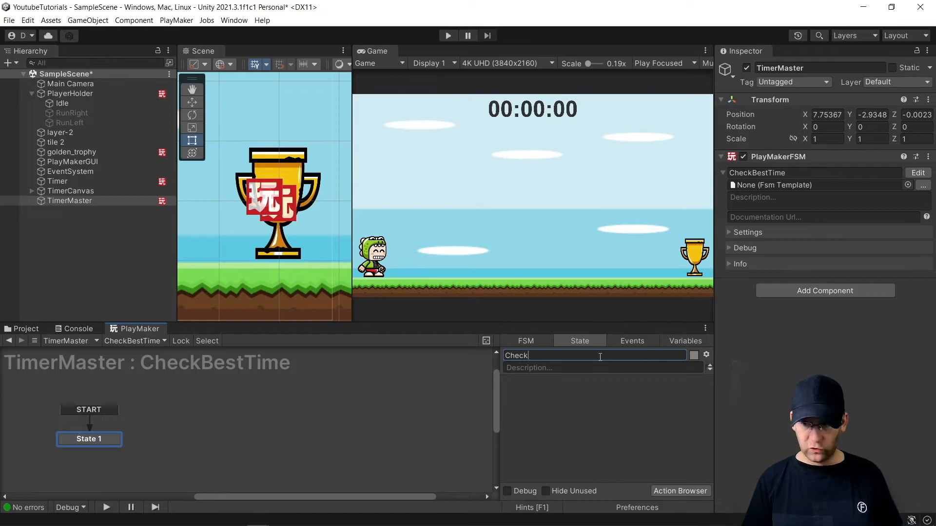
pyautogui.write('BestTime')
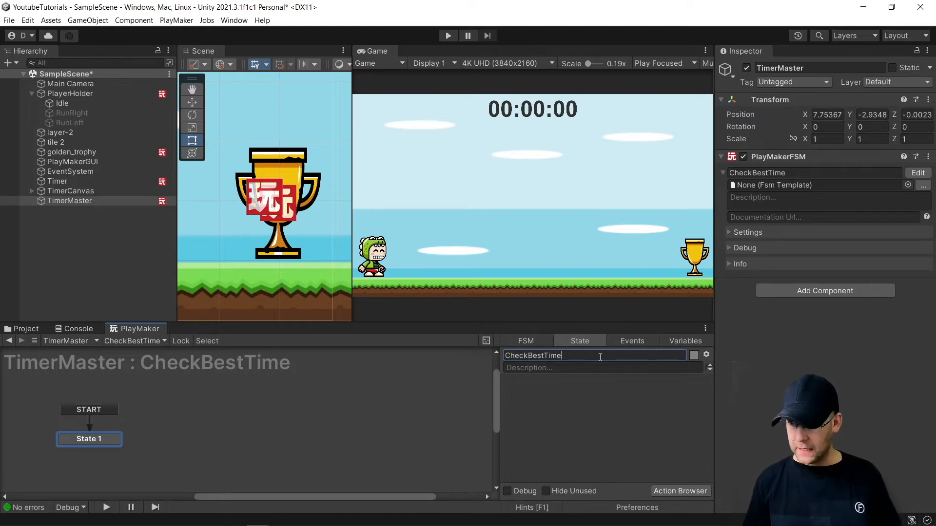
pyautogui.press('Return')
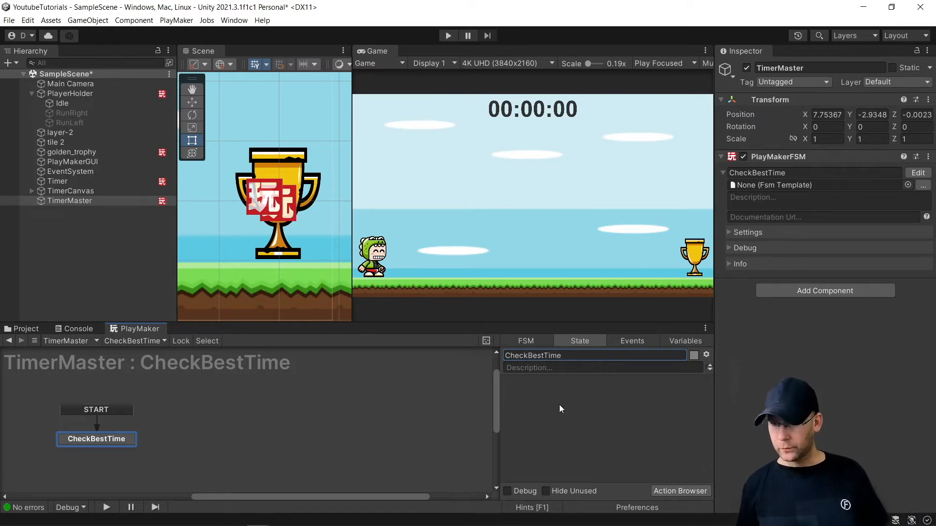
pyautogui.rightClick(172, 423)
pyautogui.click(109, 443)
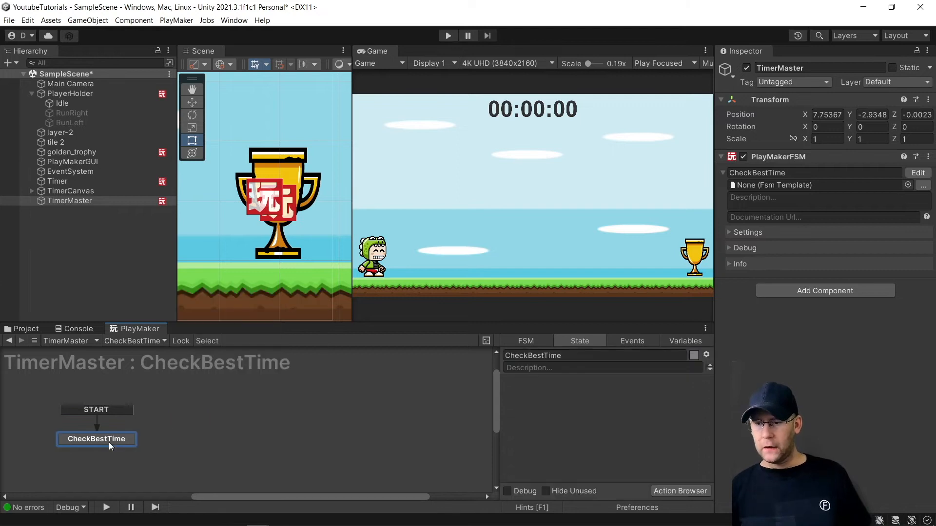
# - Add two events named NewBest and NoNew to the CheckBestTime FSM
pyautogui.click(632, 340)
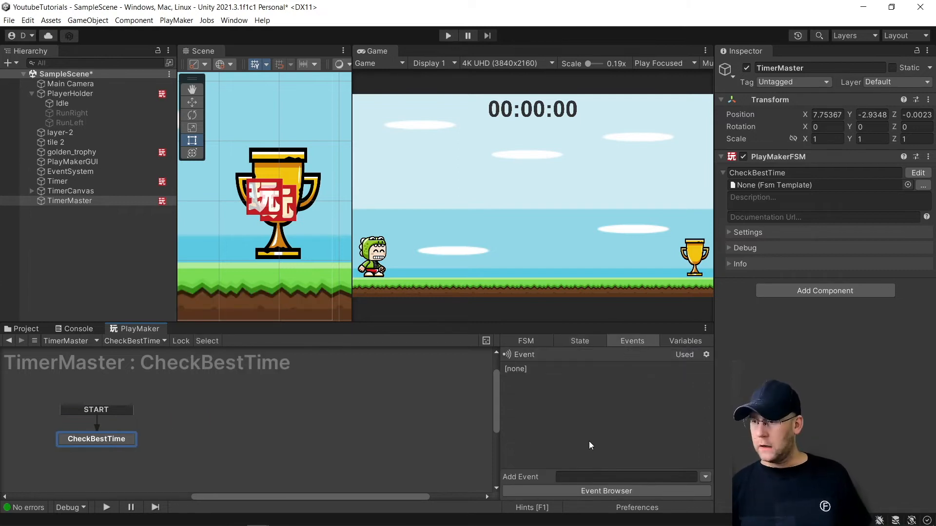
pyautogui.click(593, 478)
pyautogui.write('NEw')
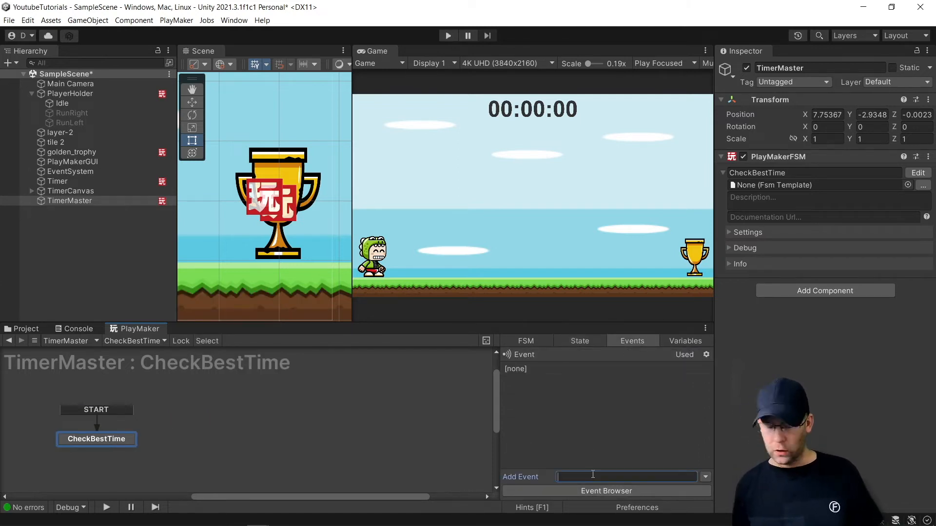
pyautogui.write('Best')
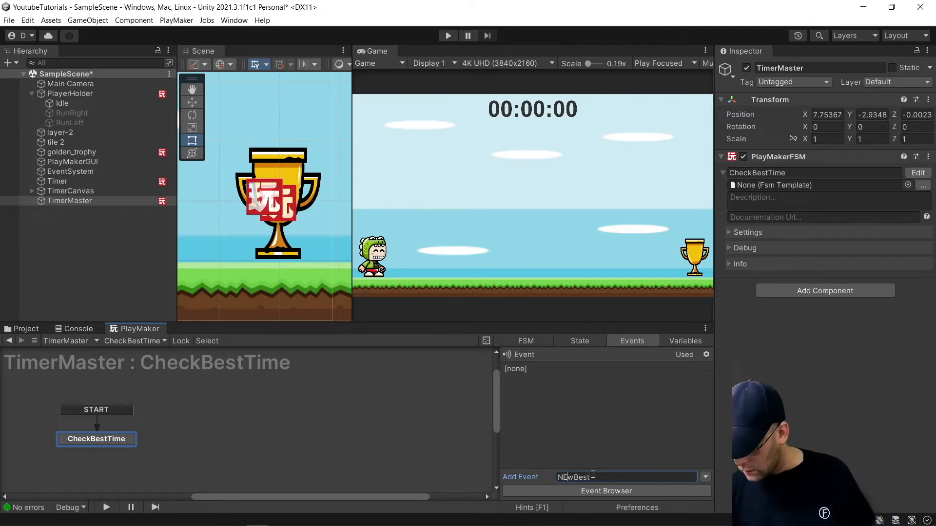
pyautogui.press('Left')
pyautogui.press('Left')
pyautogui.press('Left')
pyautogui.press('Left')
pyautogui.press('Left')
pyautogui.press('BackSpace')
pyautogui.write('e')
pyautogui.press('Return')
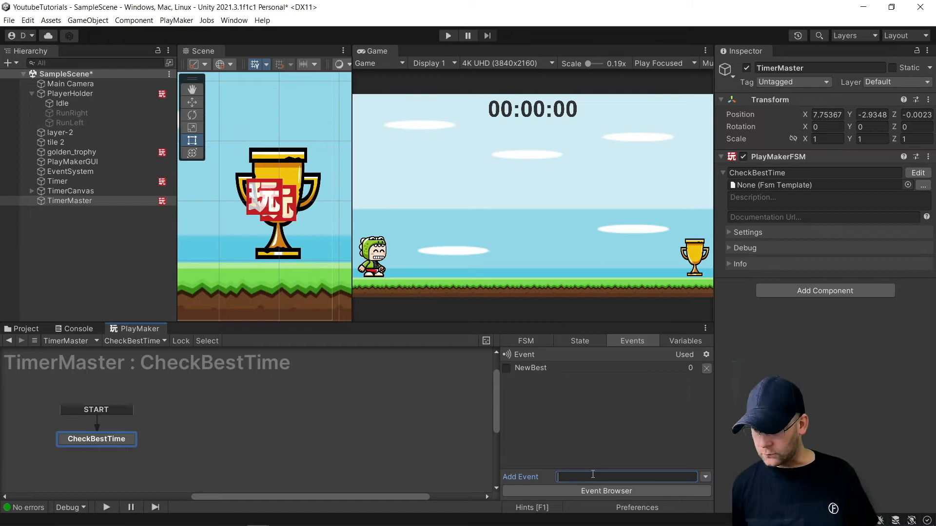
pyautogui.write('NoNew')
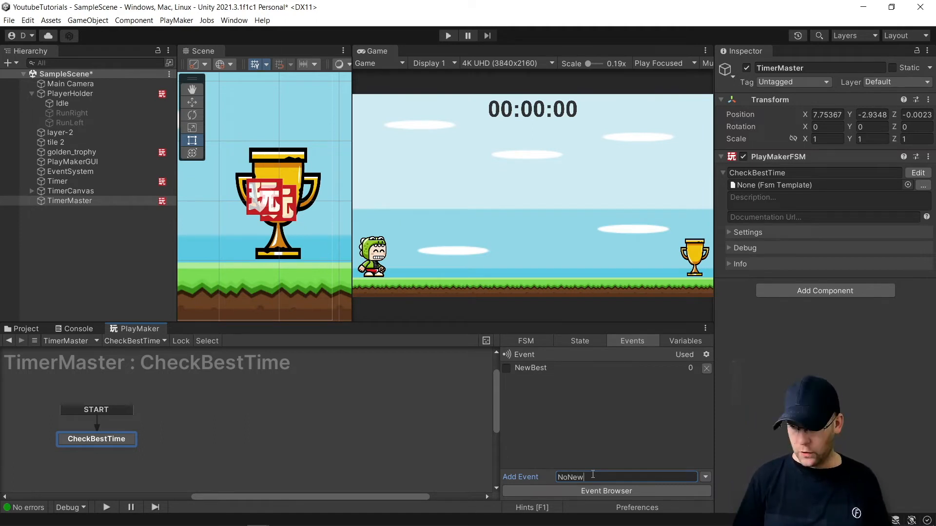
pyautogui.press('Return')
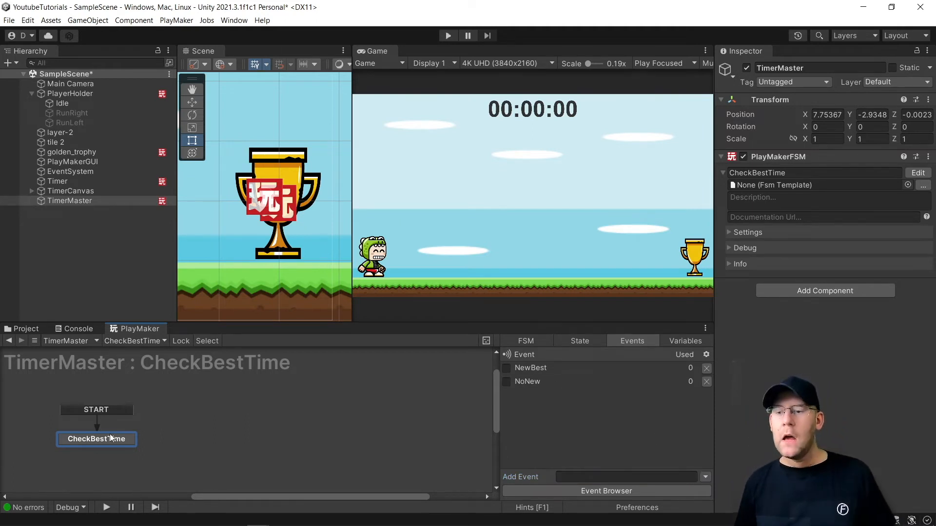
# - Add NewBest and NoNew transitions to the CheckBestTime state
pyautogui.rightClick(104, 441)
pyautogui.moveTo(166, 341)
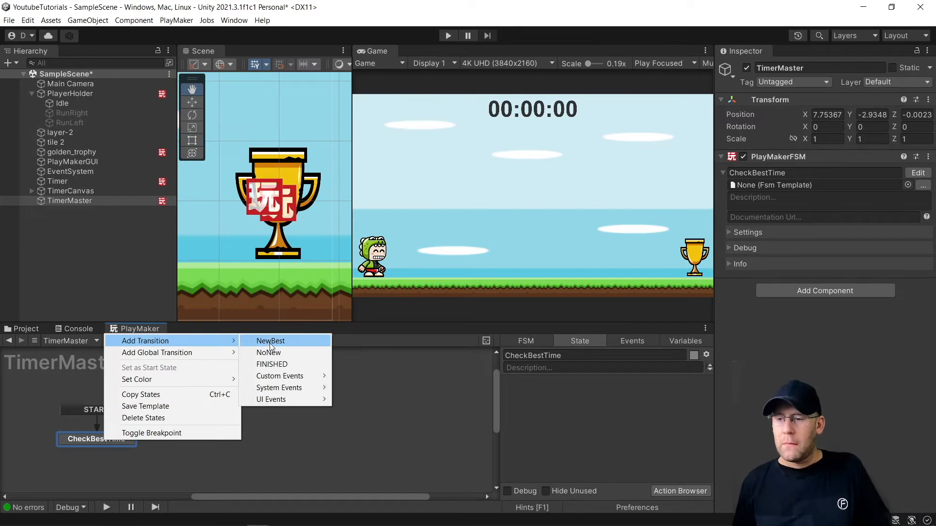
pyautogui.click(268, 353)
pyautogui.rightClick(90, 441)
pyautogui.moveTo(205, 338)
pyautogui.click(254, 352)
# - Connect NewBest to a new upper state and NoNew to a new lower state, and space the two states apart vertically
pyautogui.click(122, 449)
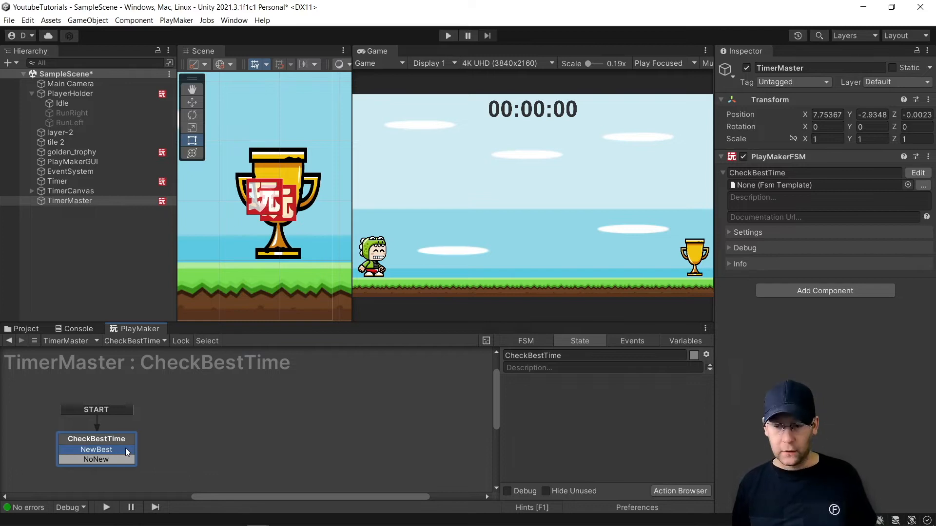
pyautogui.moveTo(126, 451); pyautogui.dragTo(237, 417)
pyautogui.click(119, 460)
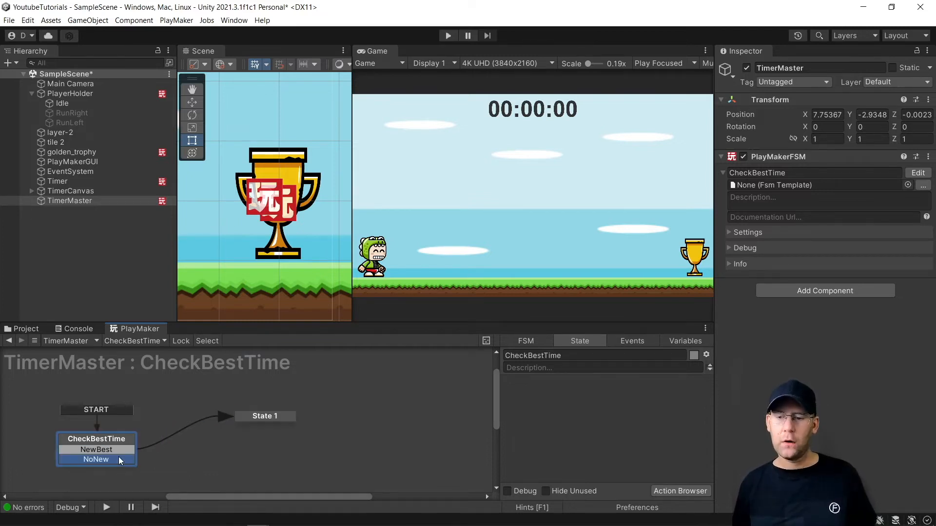
pyautogui.moveTo(124, 459); pyautogui.dragTo(251, 462)
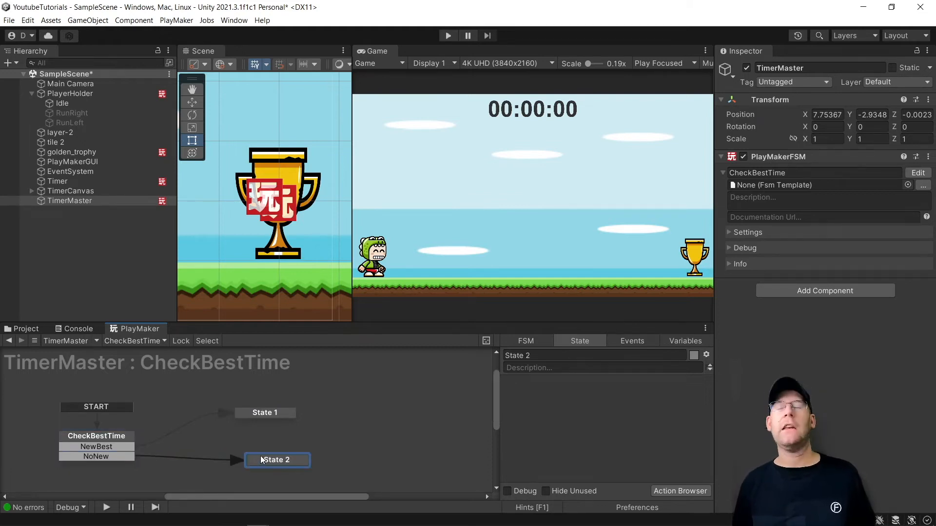
pyautogui.moveTo(276, 463); pyautogui.dragTo(260, 463)
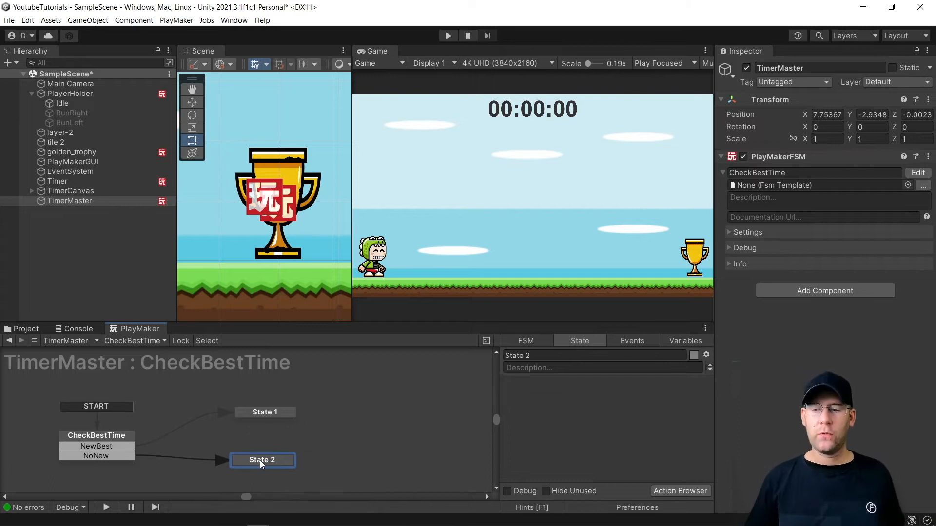
pyautogui.moveTo(273, 415); pyautogui.dragTo(273, 401)
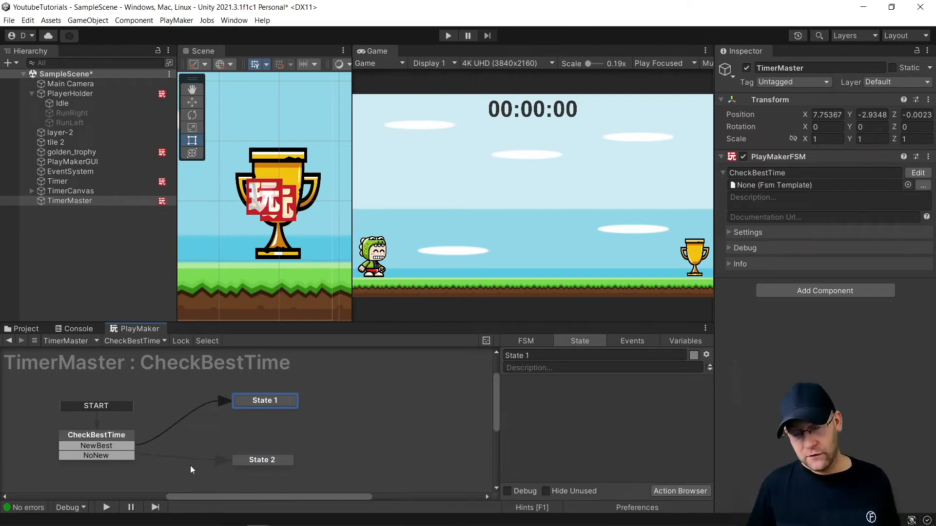
# - Add a Float Compare action to the CheckBestTime state
pyautogui.click(116, 437)
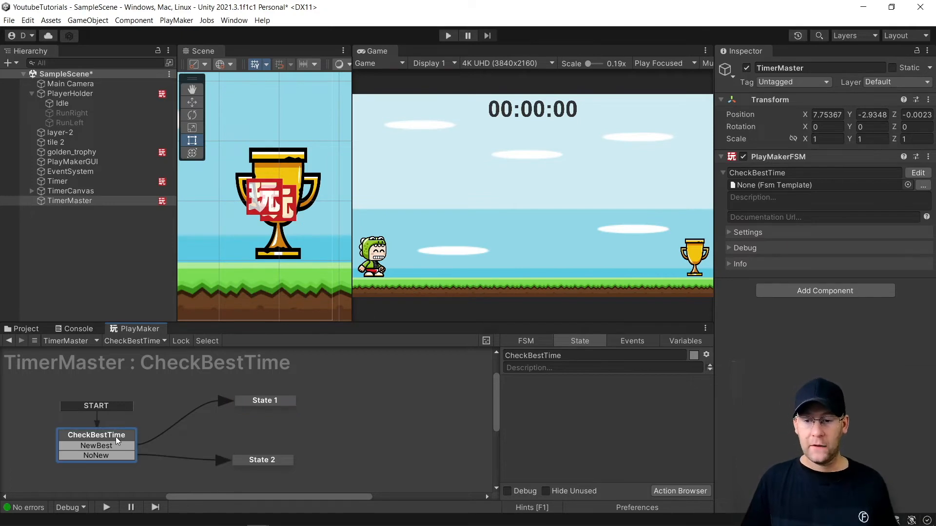
pyautogui.click(680, 491)
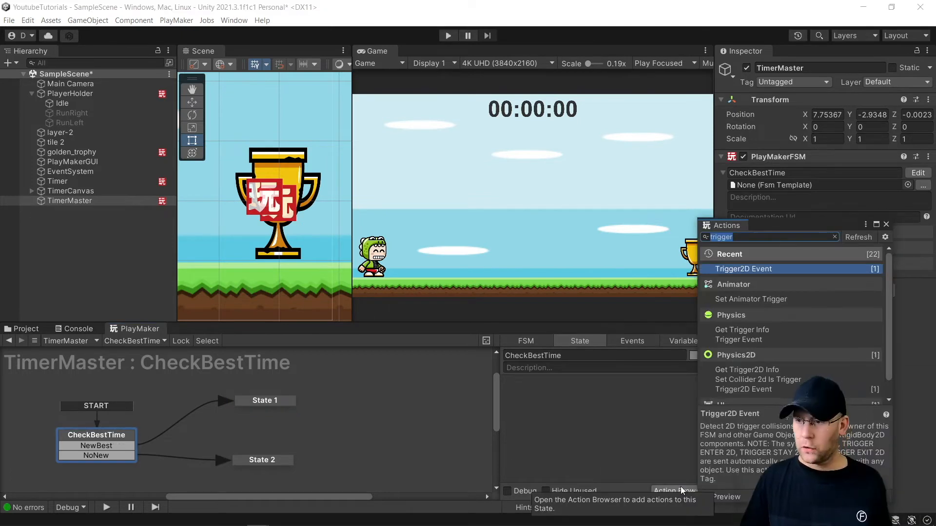
pyautogui.write('float compare')
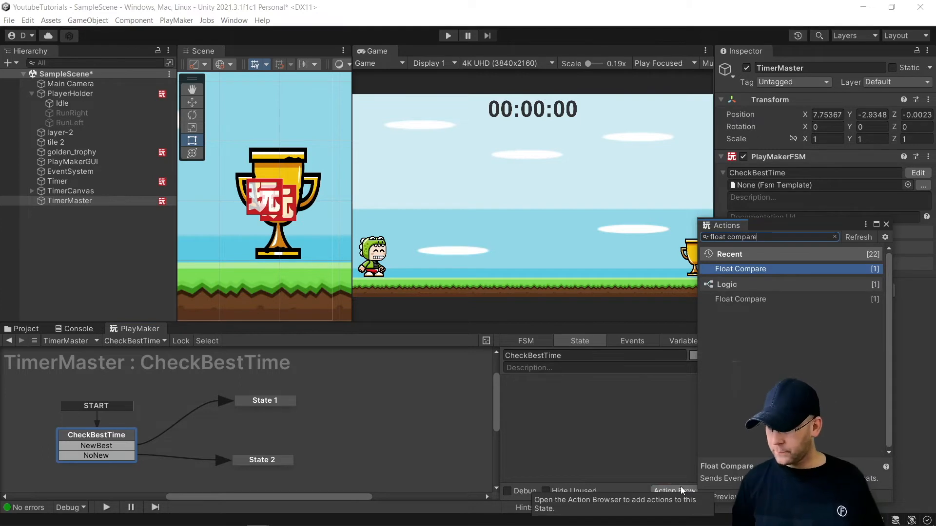
pyautogui.press('Return')
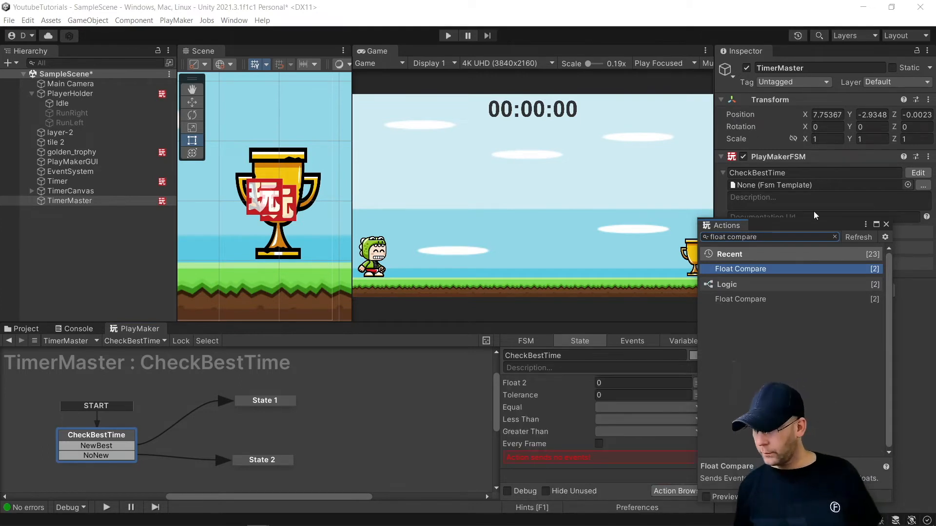
pyautogui.click(886, 225)
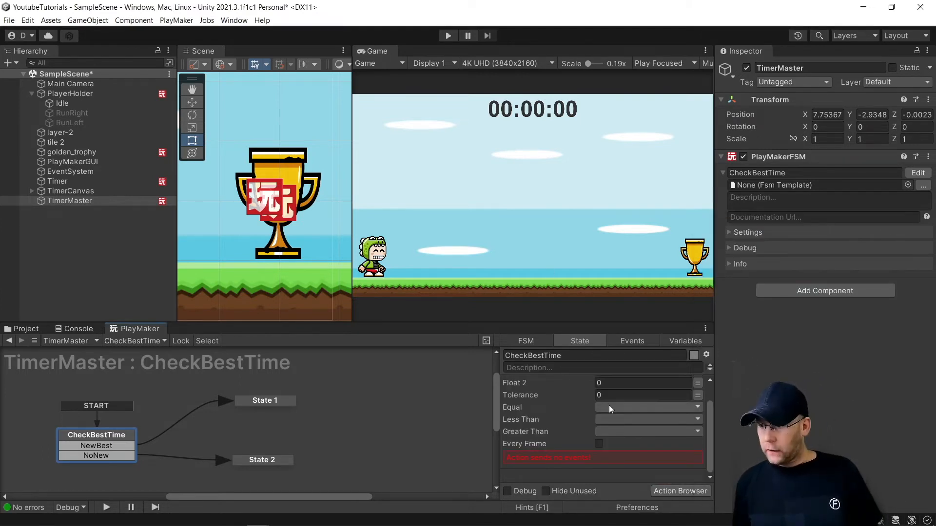
# - Set Float 1 of the Float Compare action to the global variable CurrentTime
pyautogui.scroll(1, 610, 409)
pyautogui.click(698, 398)
pyautogui.click(685, 399)
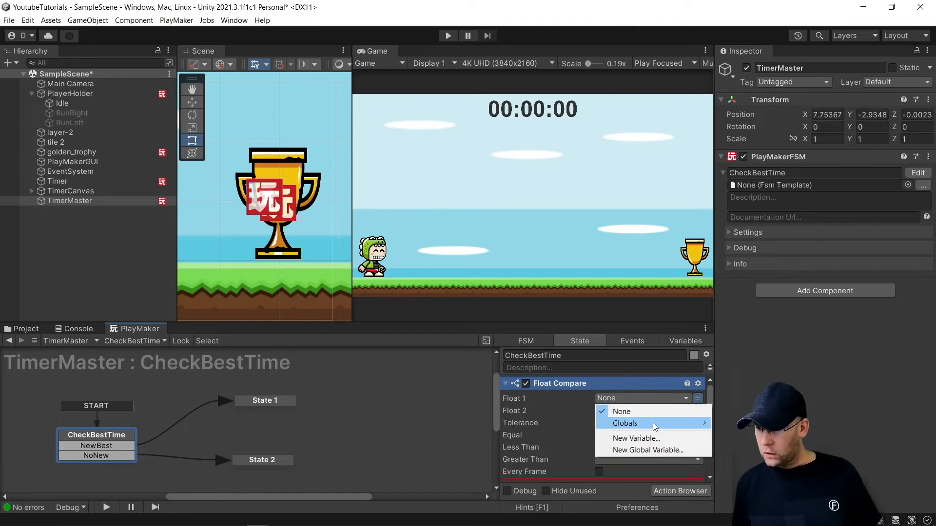
pyautogui.moveTo(653, 424)
pyautogui.click(737, 424)
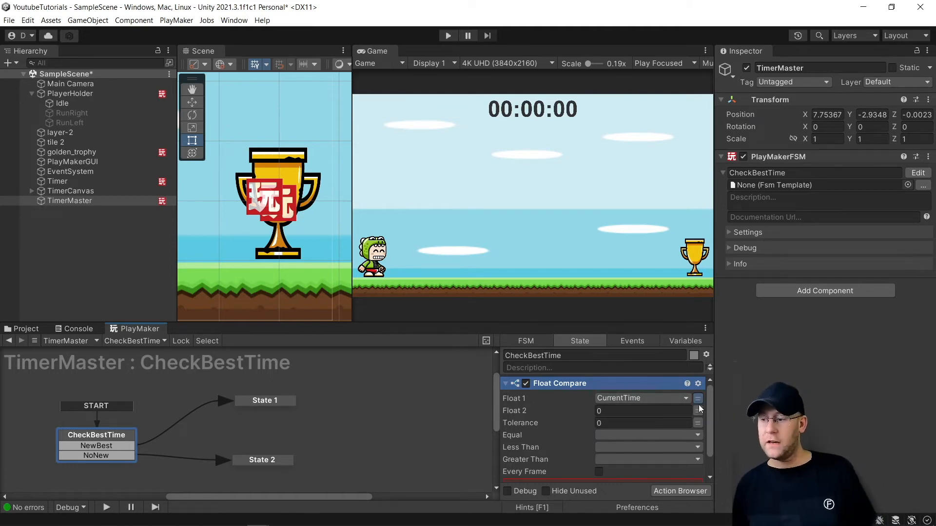
# - Set Float 2 of the Float Compare action to a new global variable named BestTime
pyautogui.click(698, 411)
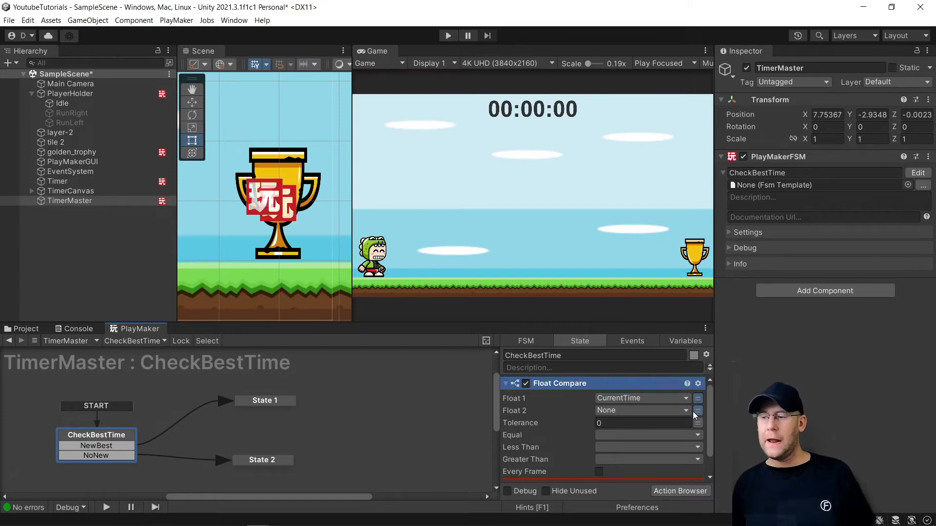
pyautogui.click(673, 412)
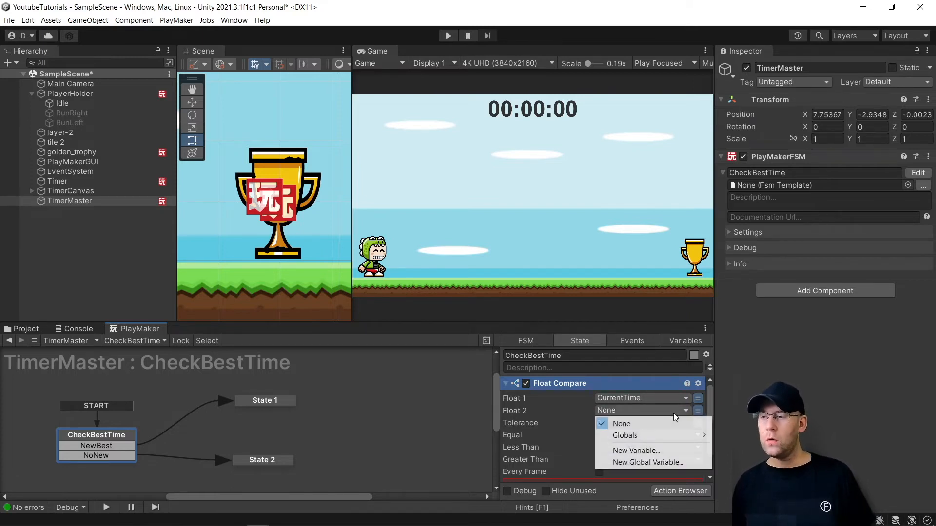
pyautogui.click(655, 462)
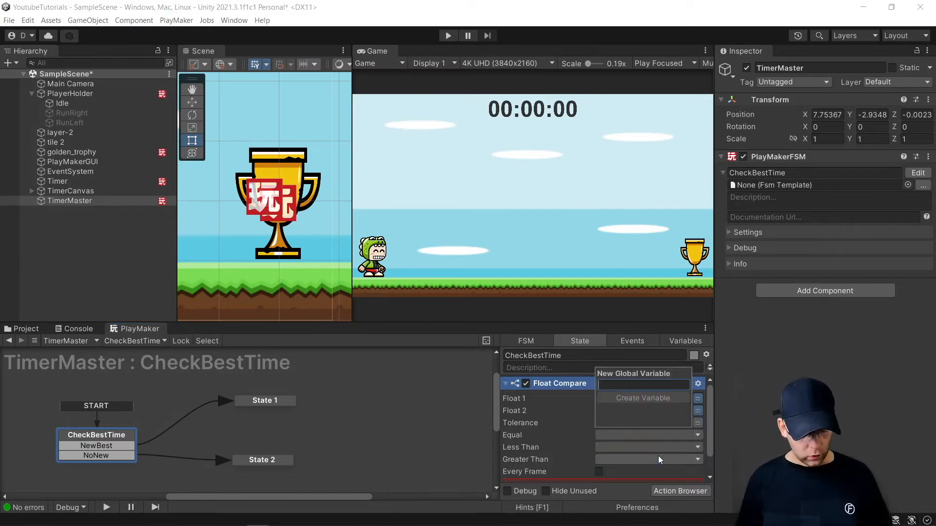
pyautogui.write('BestTime')
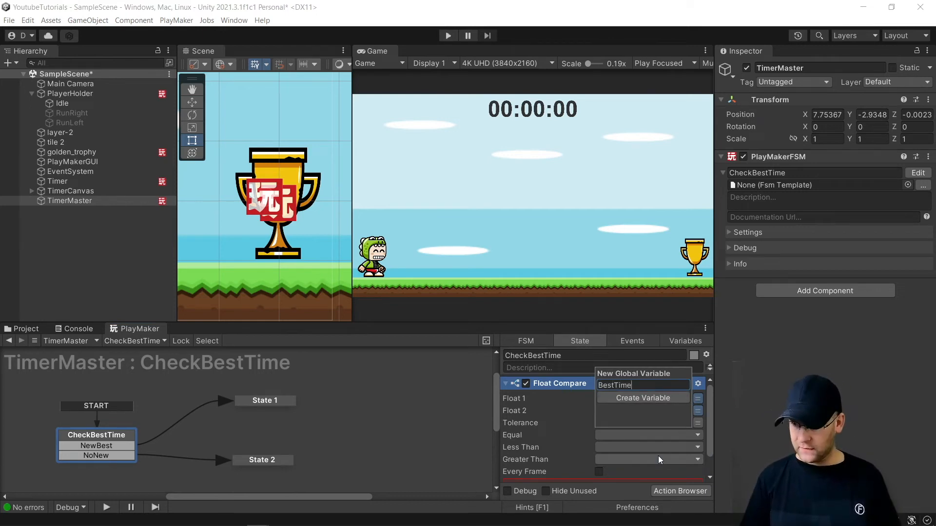
pyautogui.press('Return')
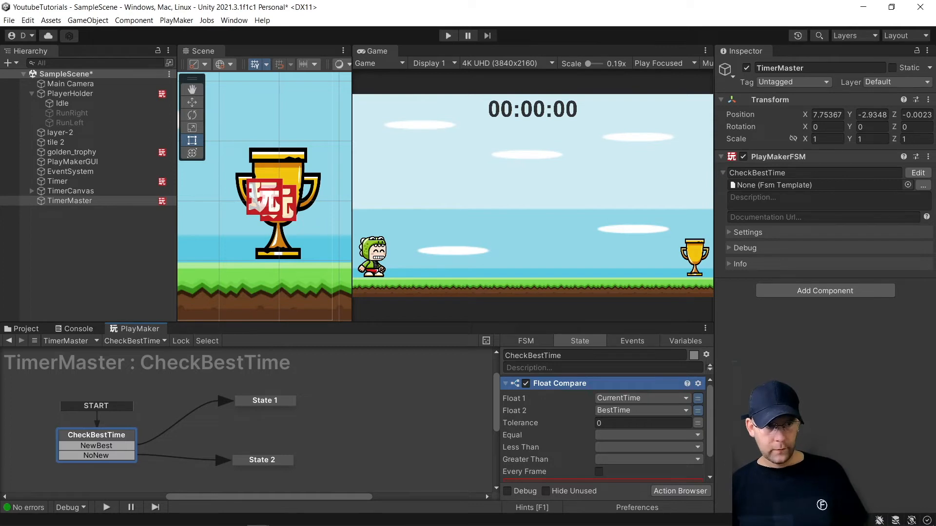
# - Set the Float Compare events to NoNew for Equal, NewBest for Less Than and NoNew for Greater Than
pyautogui.click(609, 438)
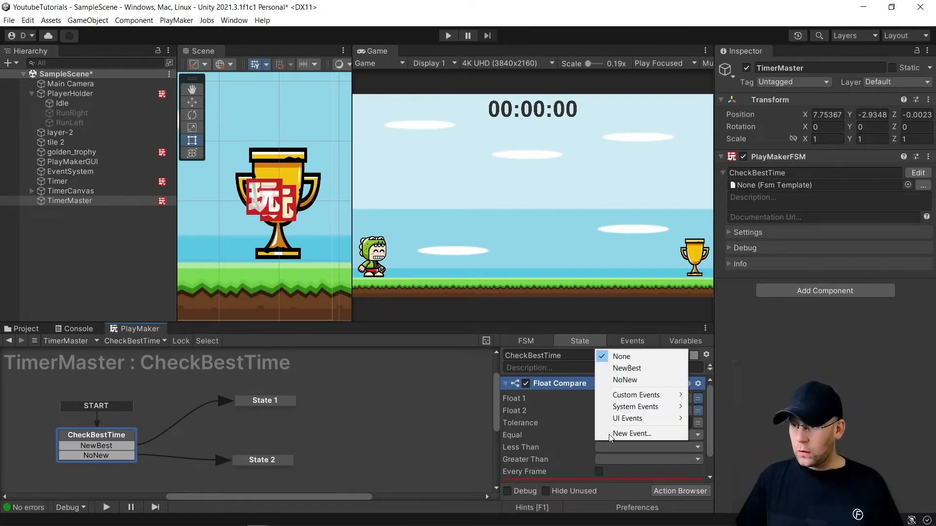
pyautogui.click(633, 379)
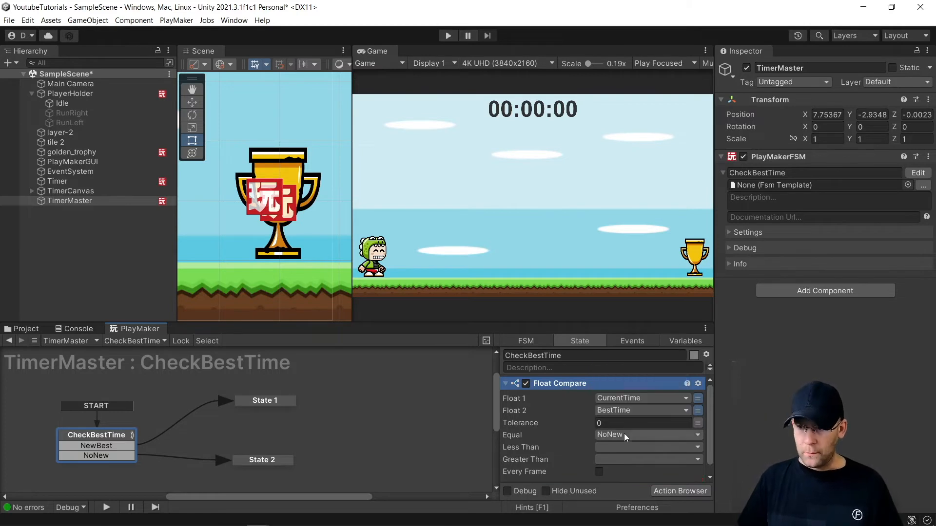
pyautogui.click(624, 448)
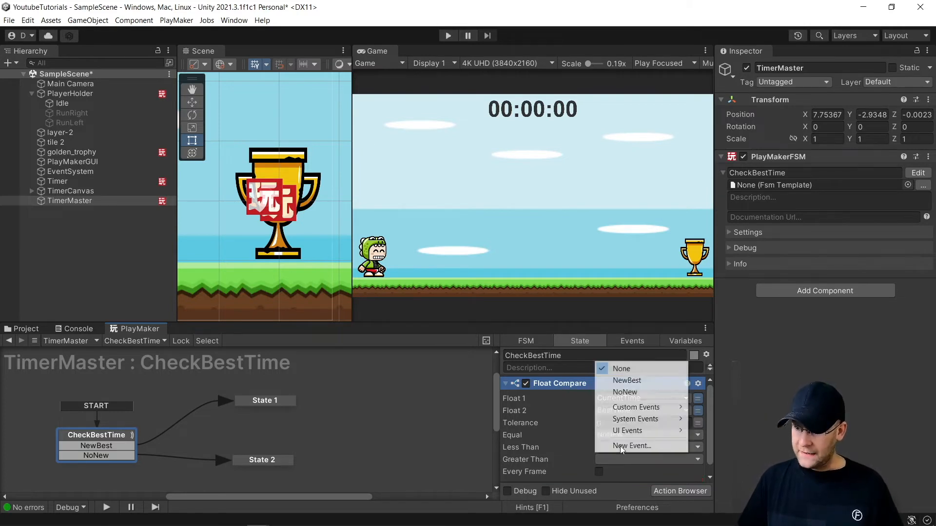
pyautogui.click(630, 380)
pyautogui.click(607, 462)
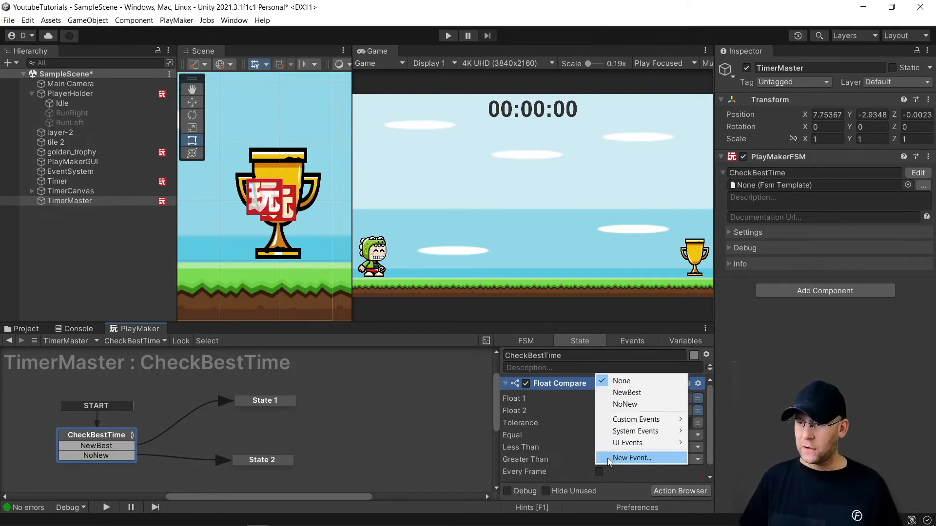
pyautogui.click(629, 404)
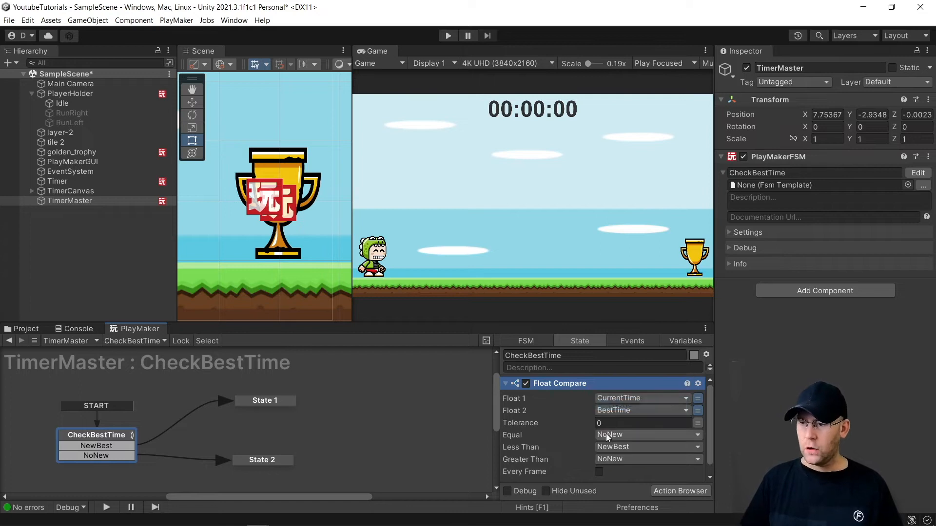
# - Rename the state that NewBest leads to as SetNewTime
pyautogui.click(273, 417)
pyautogui.click(267, 403)
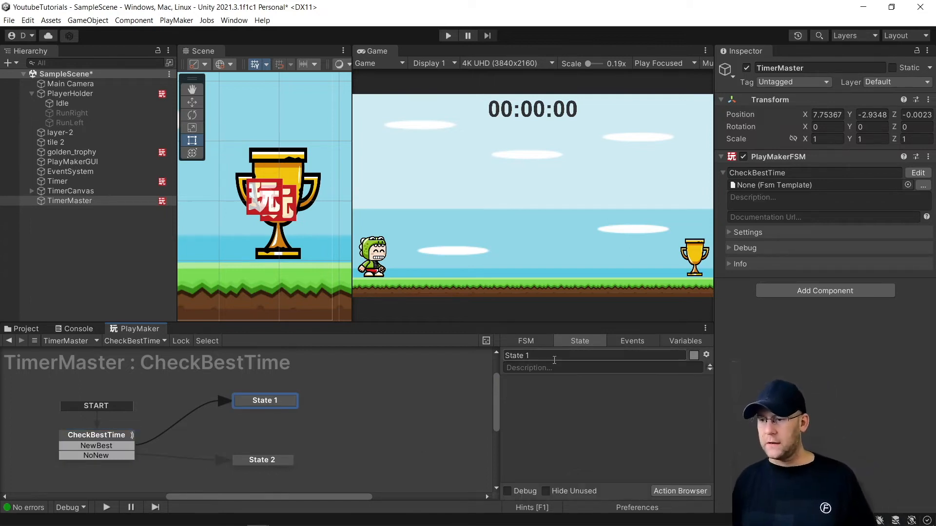
pyautogui.click(544, 354)
pyautogui.write('Se')
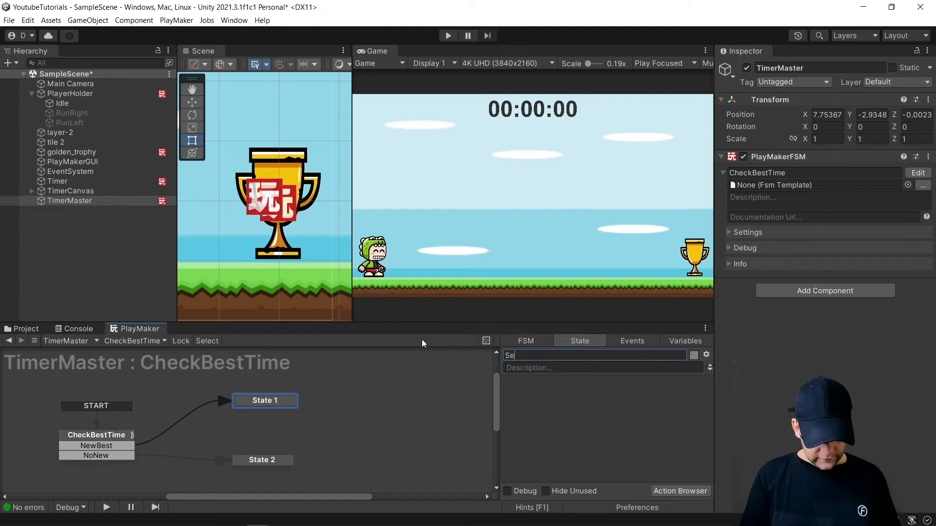
pyautogui.write('tNewT')
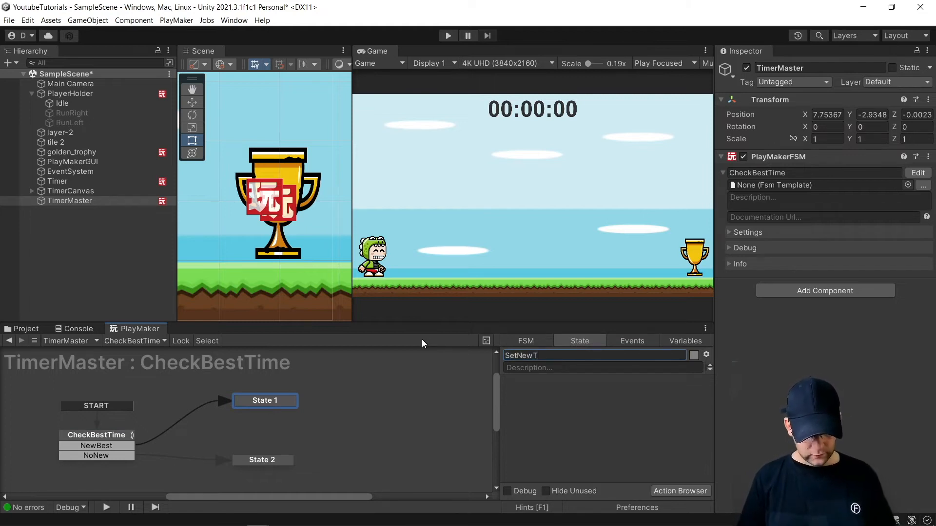
pyautogui.write('ime')
pyautogui.press('Return')
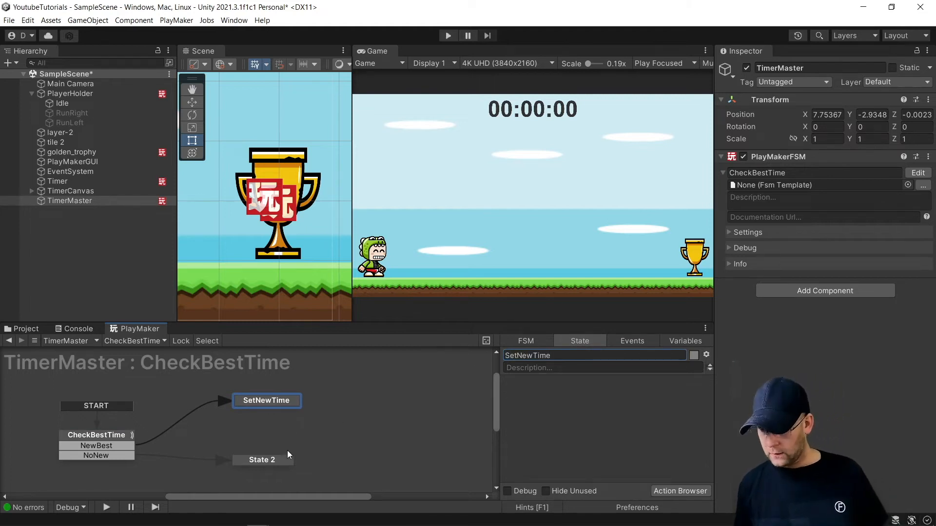
# - Rename the state that NoNew leads to as DoNothing
pyautogui.click(279, 463)
pyautogui.click(552, 362)
pyautogui.write('DoNoth')
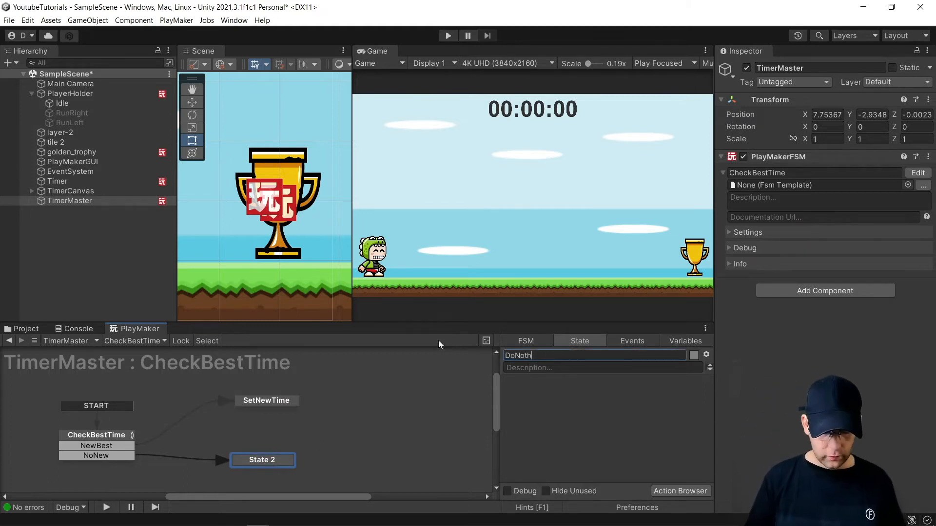
pyautogui.write('ing')
pyautogui.press('Return')
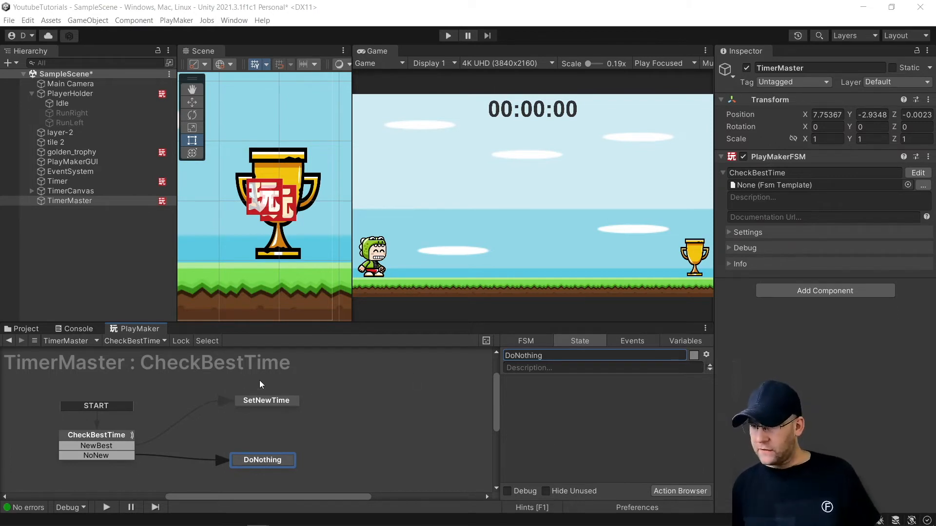
# - Add a Set Float Value action to the SetNewTime state
pyautogui.click(260, 399)
pyautogui.click(681, 491)
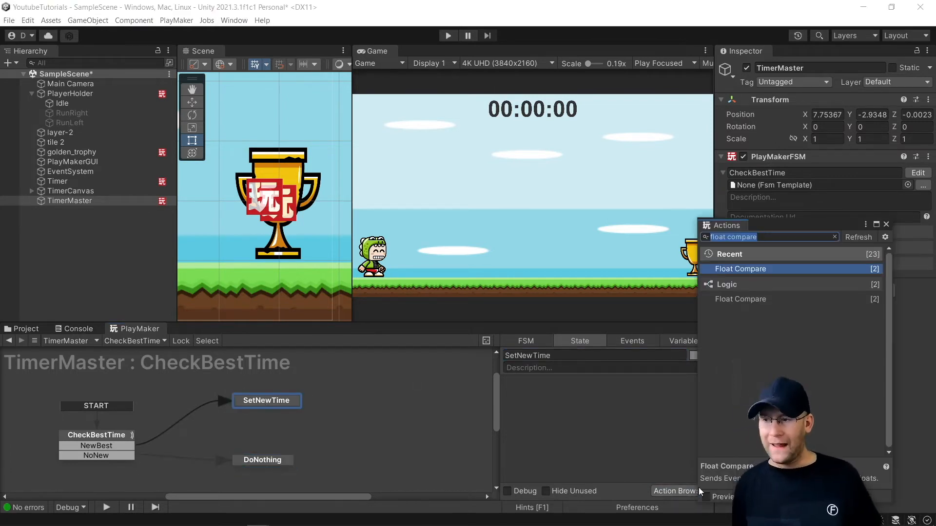
pyautogui.write('set')
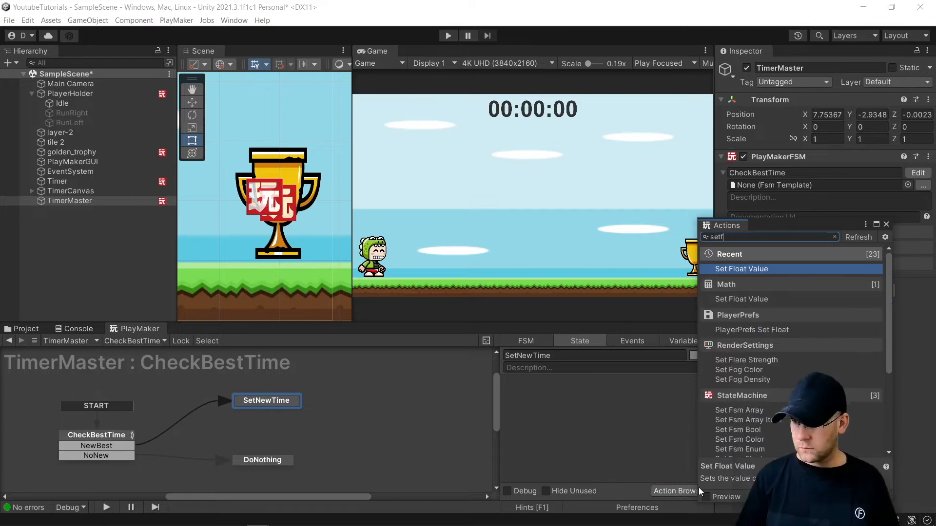
pyautogui.write(' float')
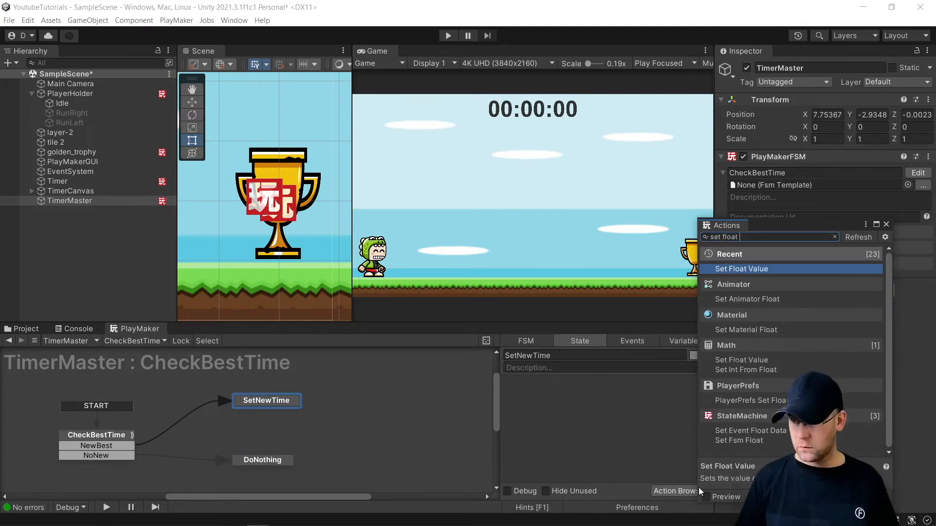
pyautogui.press('Return')
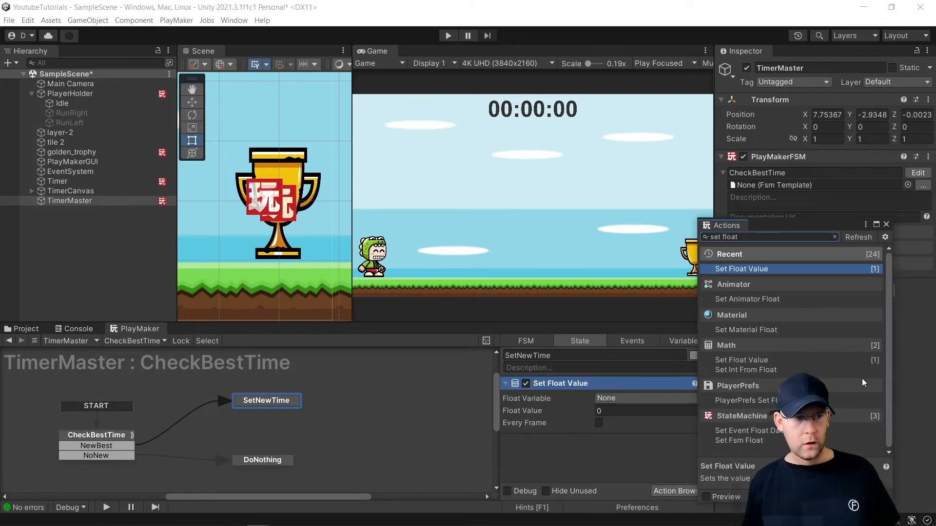
# - Add an Activate Game Object action to the SetNewTime state and place it below Set Float Value
pyautogui.write('acrtivate')
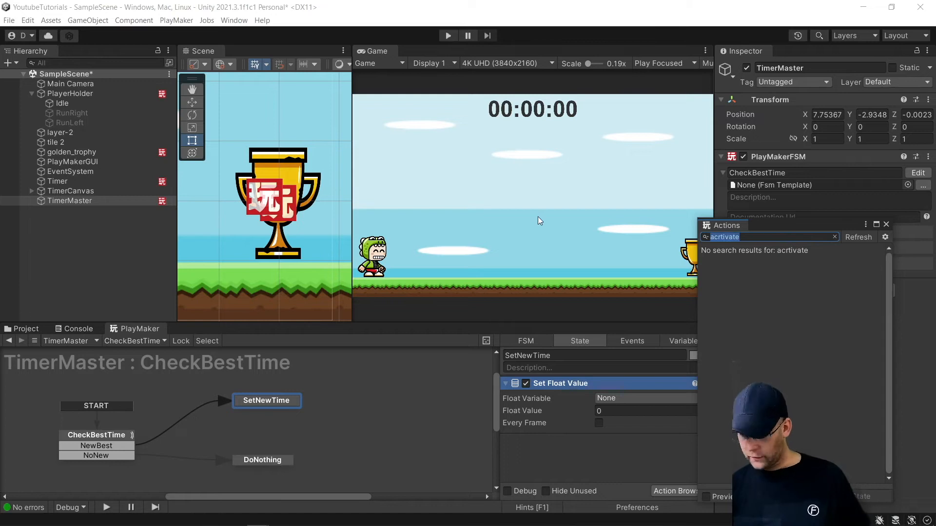
pyautogui.write('Activate')
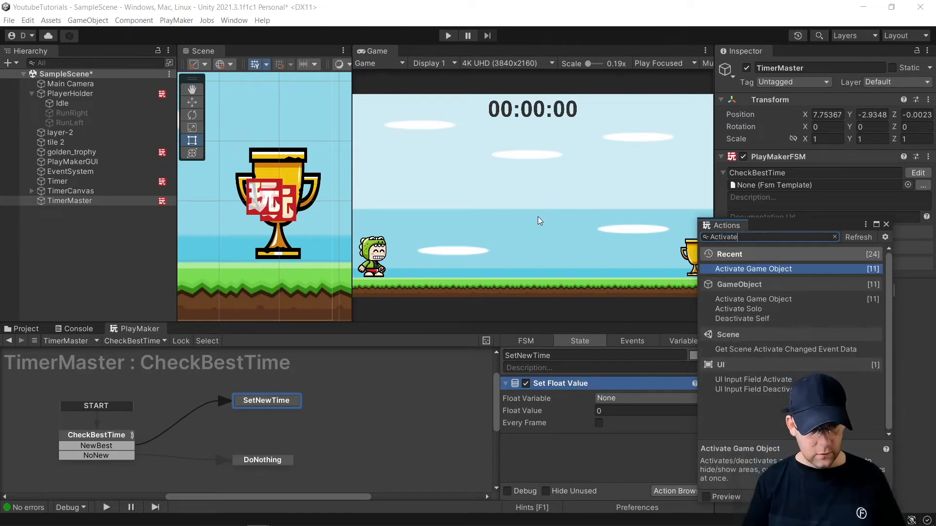
pyautogui.press('Return')
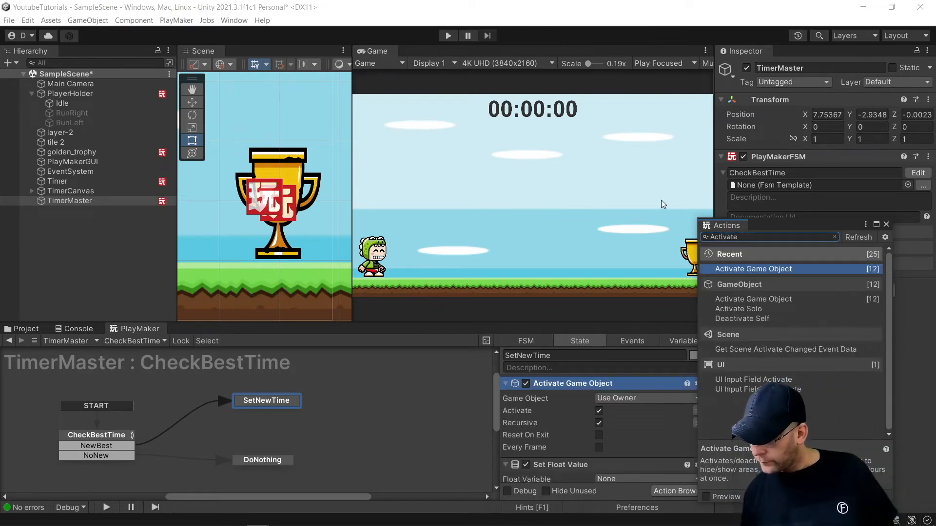
pyautogui.click(886, 225)
pyautogui.moveTo(593, 464); pyautogui.dragTo(597, 389)
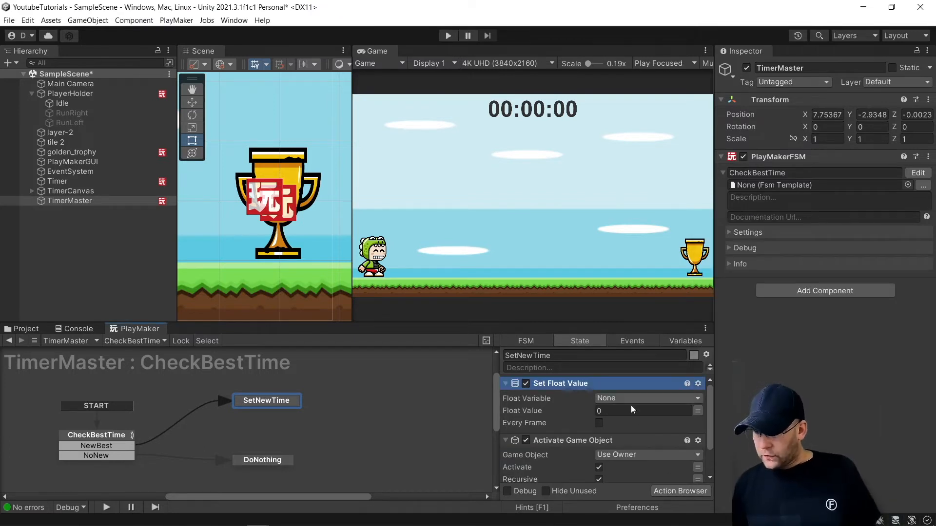
# - In SetNewTime's Set Float Value action, set the float variable to global BestTime and the value to global CurrentTime
pyautogui.click(698, 412)
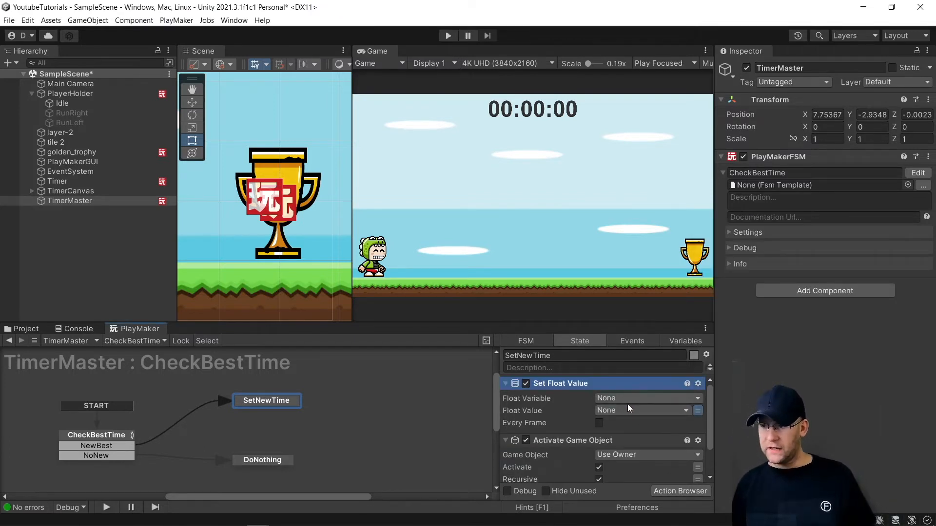
pyautogui.click(677, 401)
pyautogui.moveTo(677, 423)
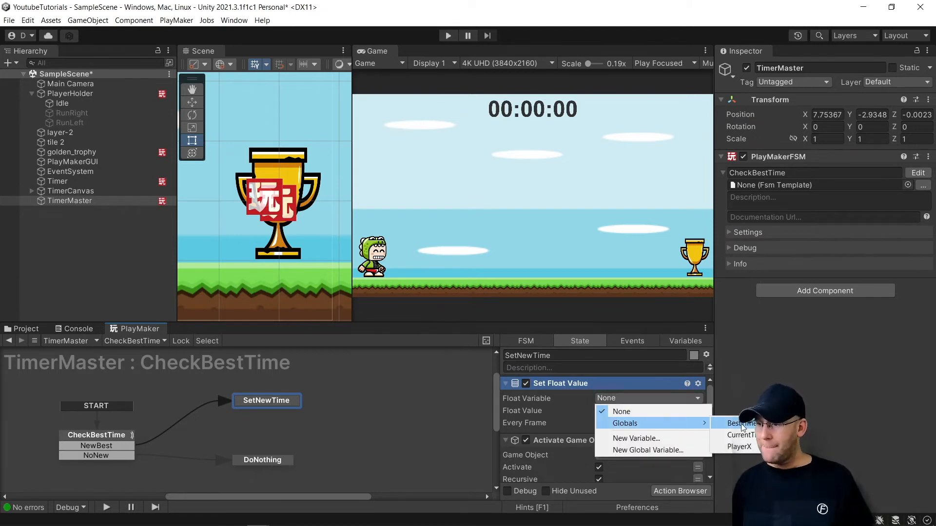
pyautogui.click(741, 424)
pyautogui.click(632, 412)
pyautogui.moveTo(633, 436)
pyautogui.click(738, 447)
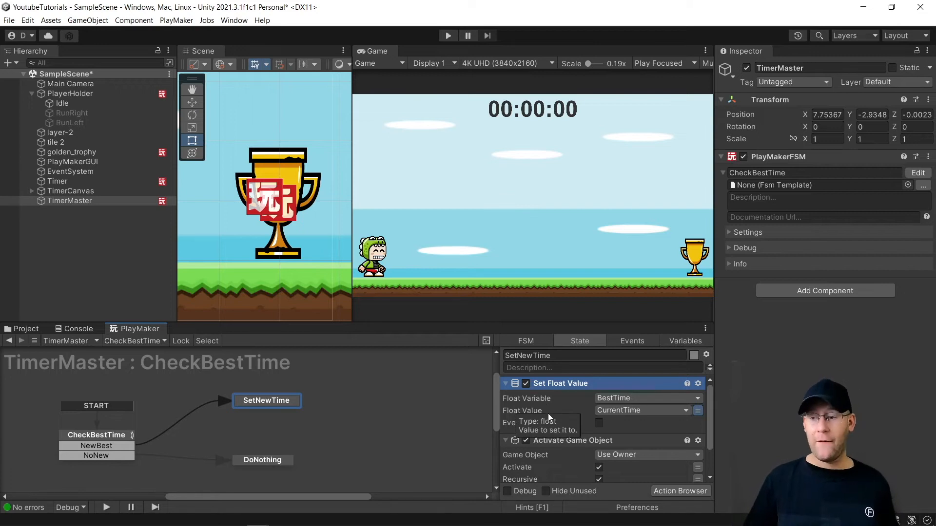
pyautogui.scroll(-2, 550, 428)
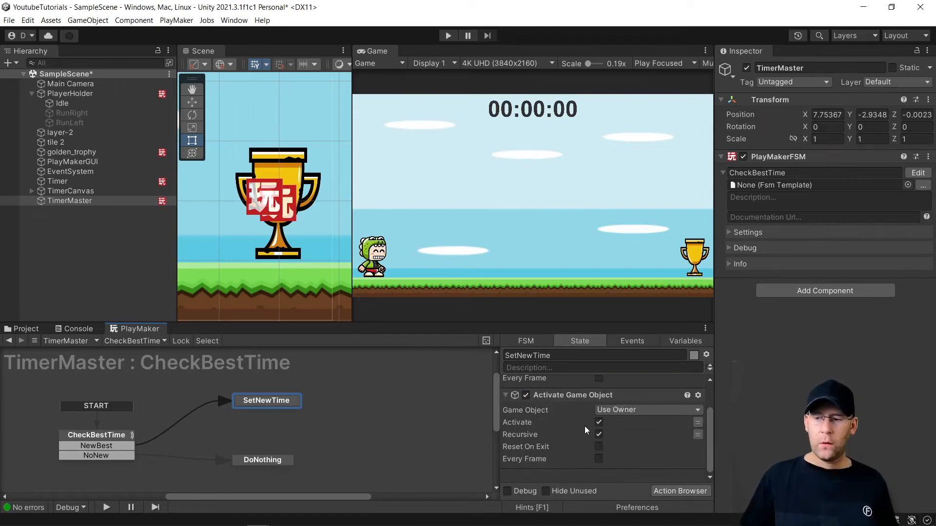
# - Add an Activate Game Object action to the DoNothing state, turn off its Activate option and collapse it
pyautogui.click(242, 462)
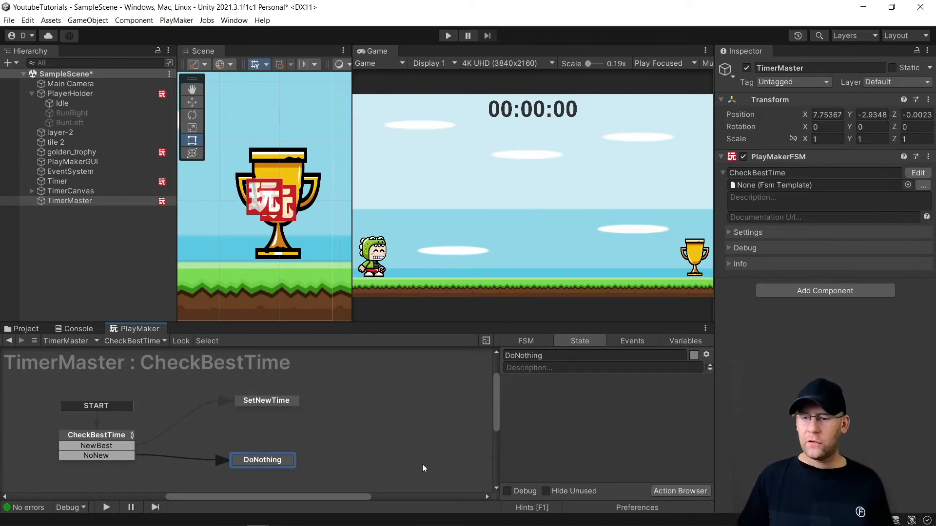
pyautogui.click(697, 490)
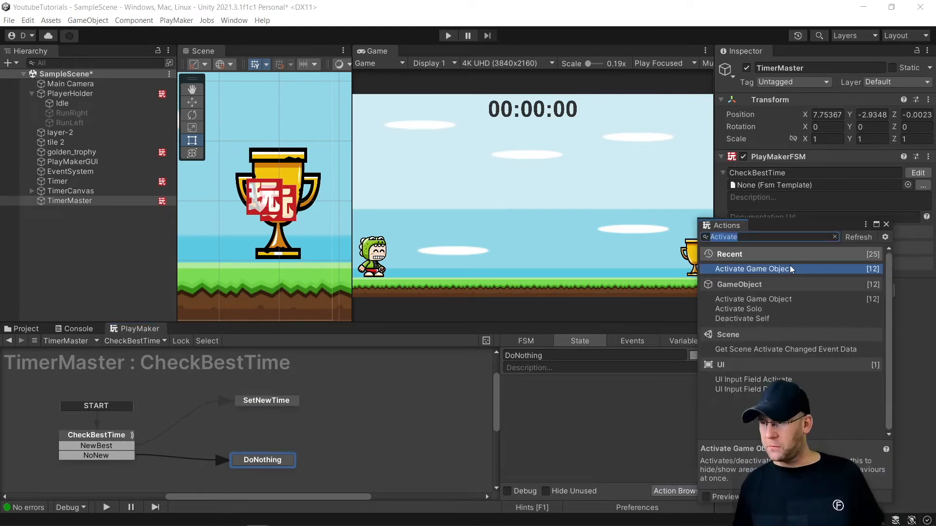
pyautogui.doubleClick(824, 269)
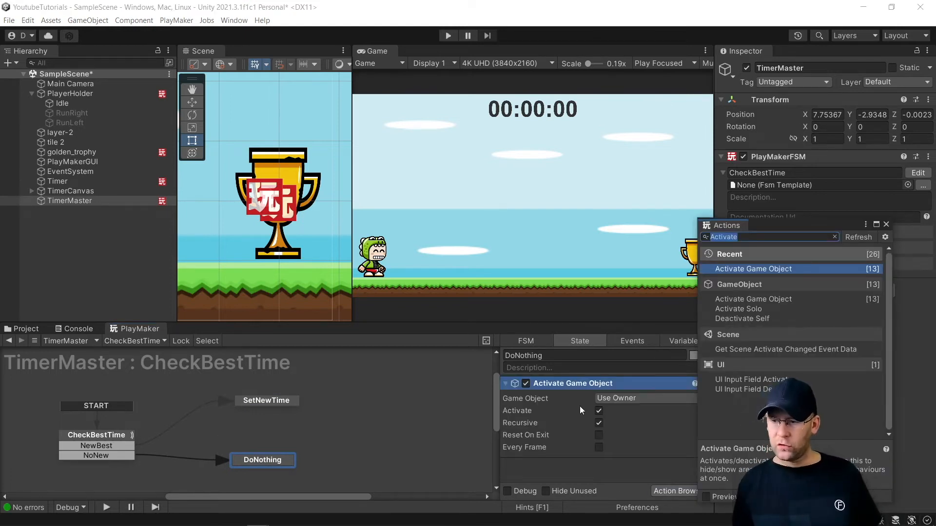
pyautogui.click(599, 411)
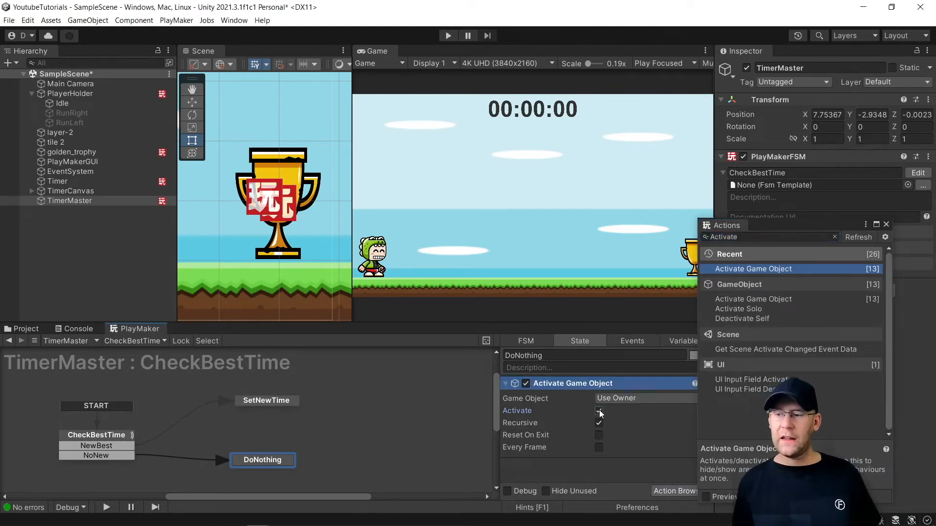
pyautogui.click(885, 225)
pyautogui.click(506, 384)
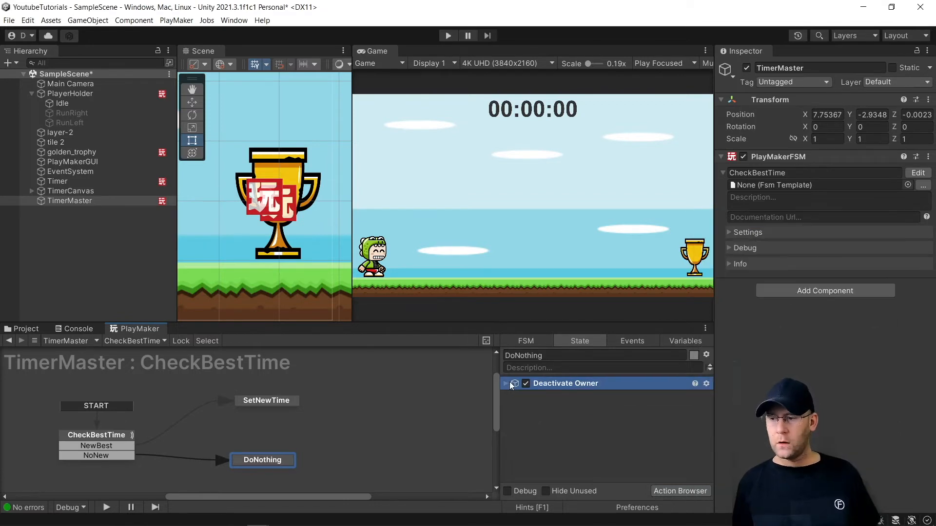
# - Deactivate the TimerMaster game object in the scene and clear the selection
pyautogui.click(73, 202)
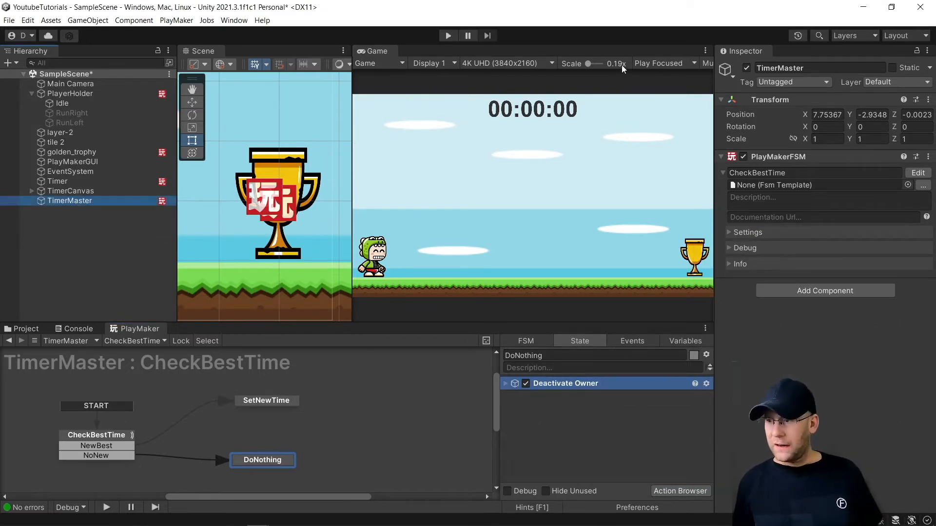
pyautogui.click(746, 69)
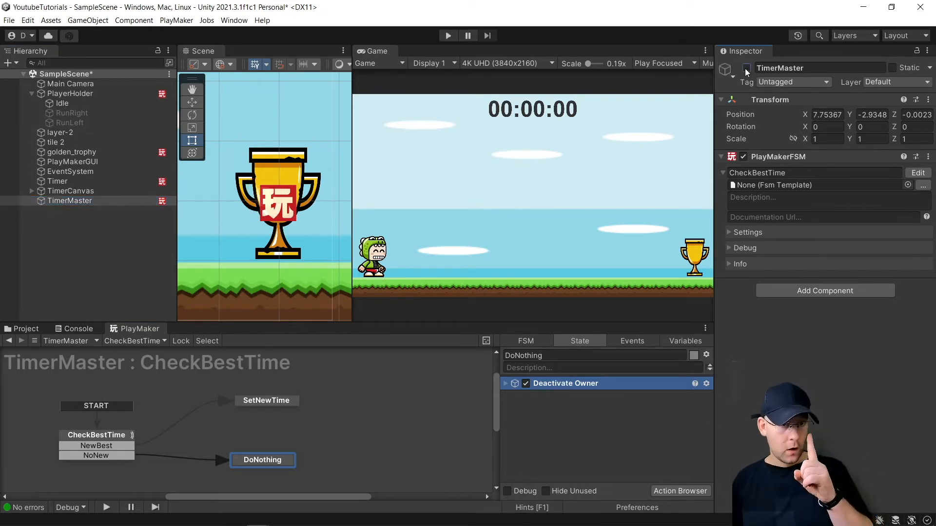
pyautogui.click(67, 218)
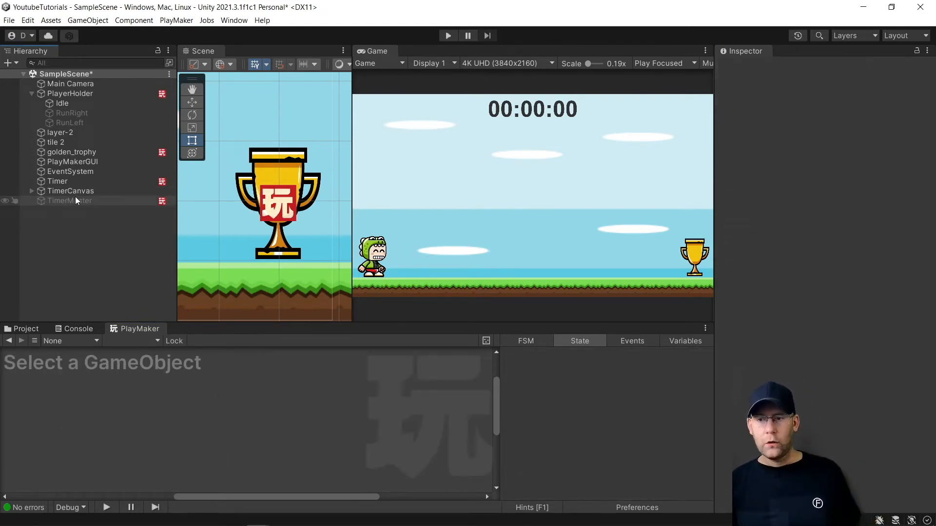
# - In golden_trophy's EndLevel state, specify TimerMaster as the object of the first Activate Game Object action and collapse it
pyautogui.click(73, 152)
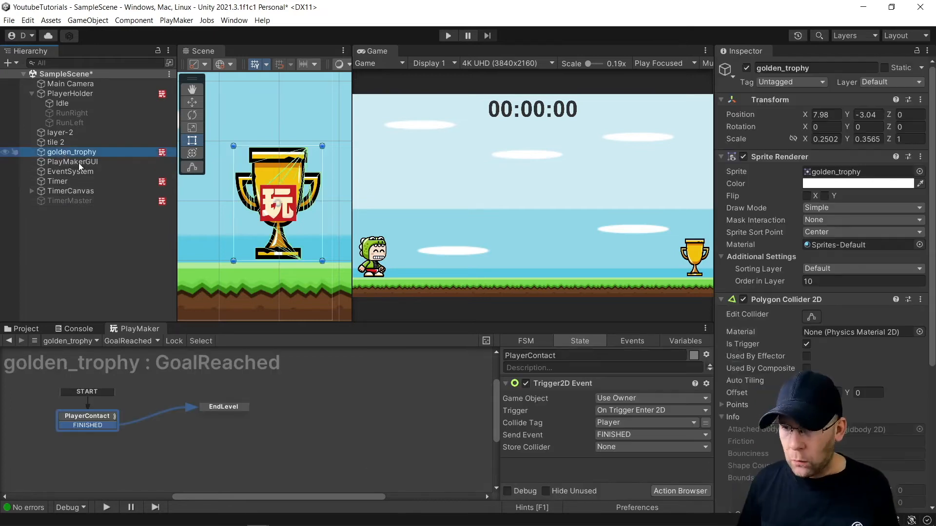
pyautogui.click(220, 409)
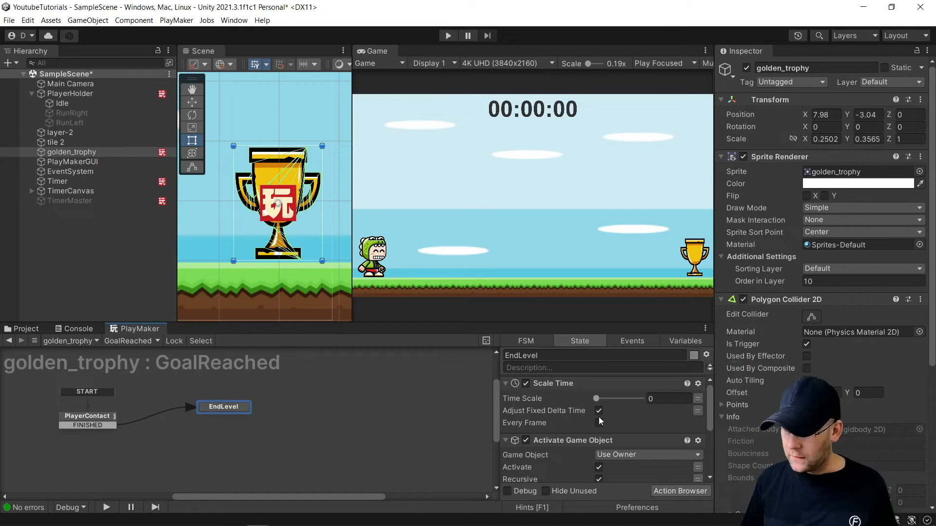
pyautogui.scroll(-1, 601, 441)
pyautogui.click(625, 417)
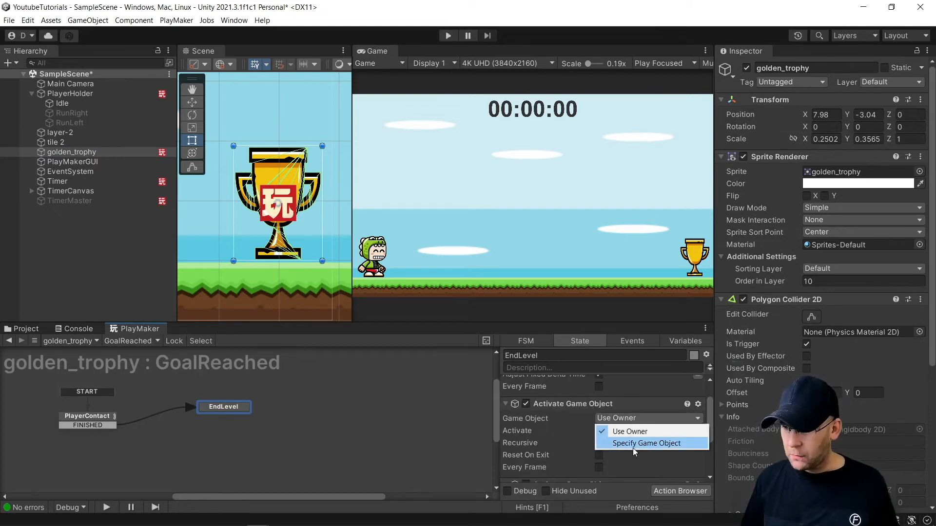
pyautogui.click(633, 443)
pyautogui.moveTo(71, 208); pyautogui.dragTo(645, 432)
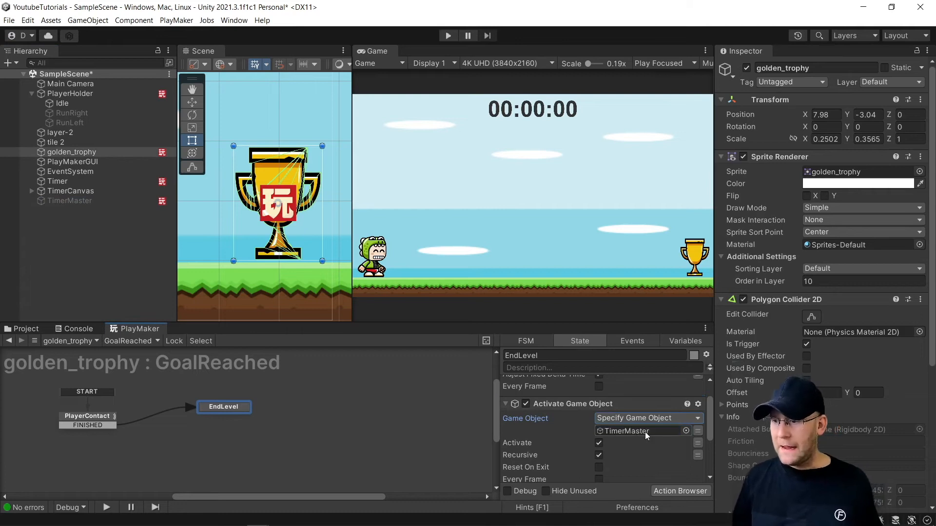
pyautogui.click(506, 404)
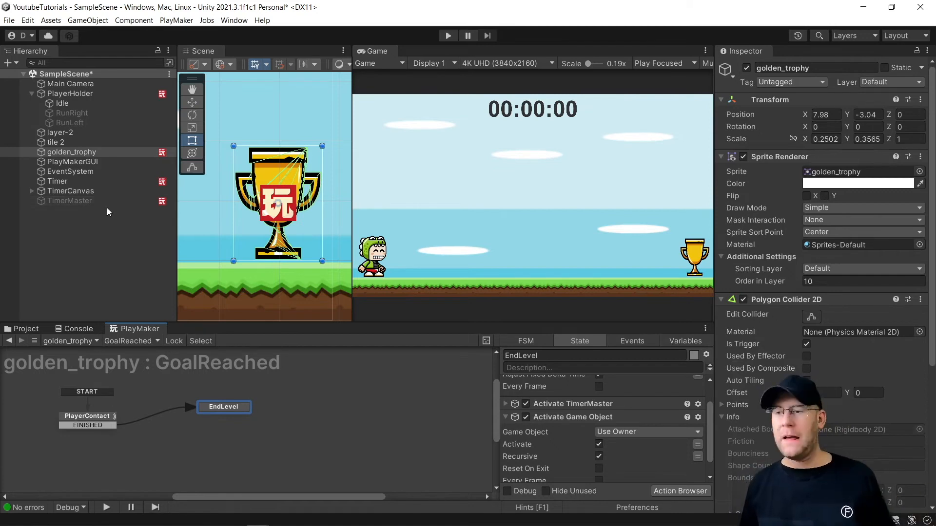
# - Set the global variable BestTime to 10 and close the globals window
pyautogui.click(685, 341)
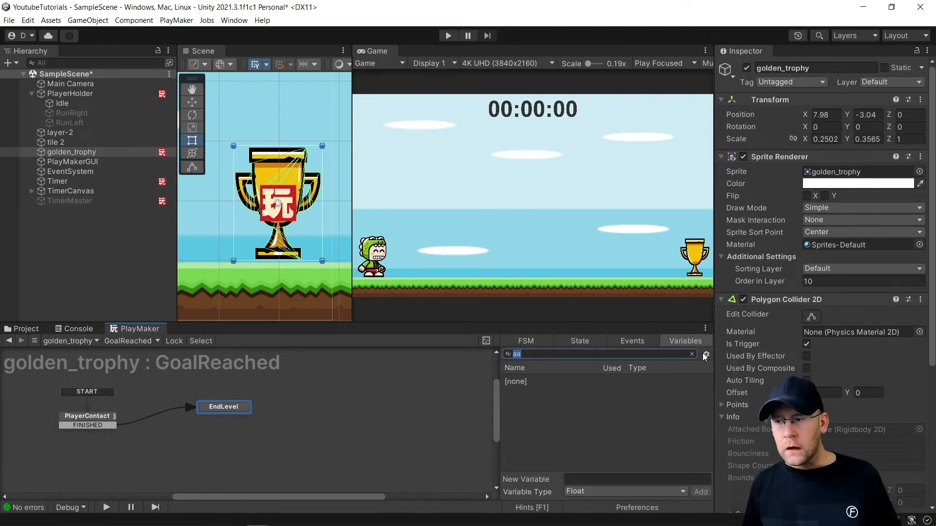
pyautogui.click(706, 355)
pyautogui.click(731, 389)
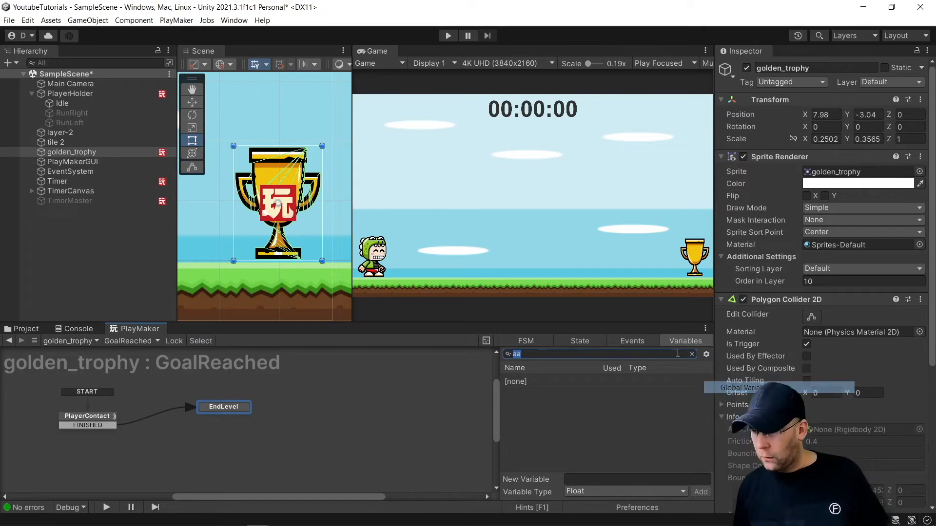
pyautogui.click(732, 229)
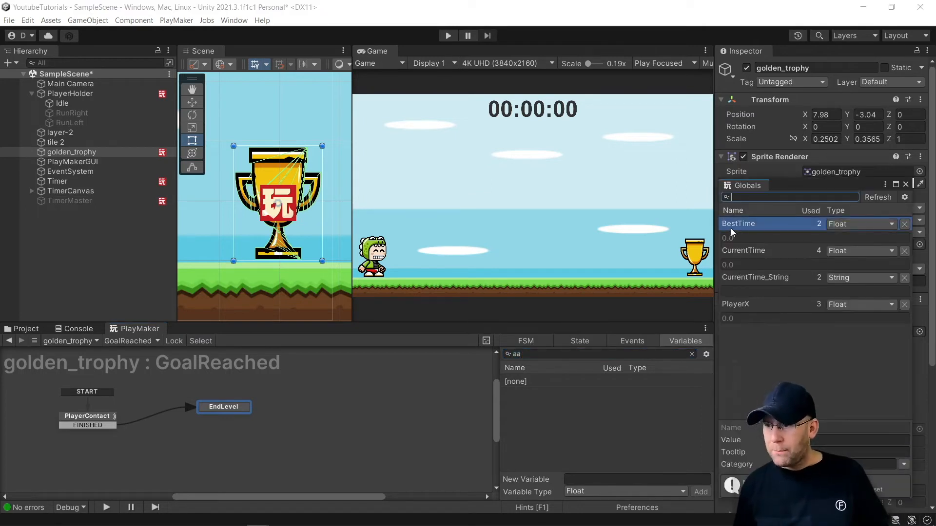
pyautogui.click(744, 250)
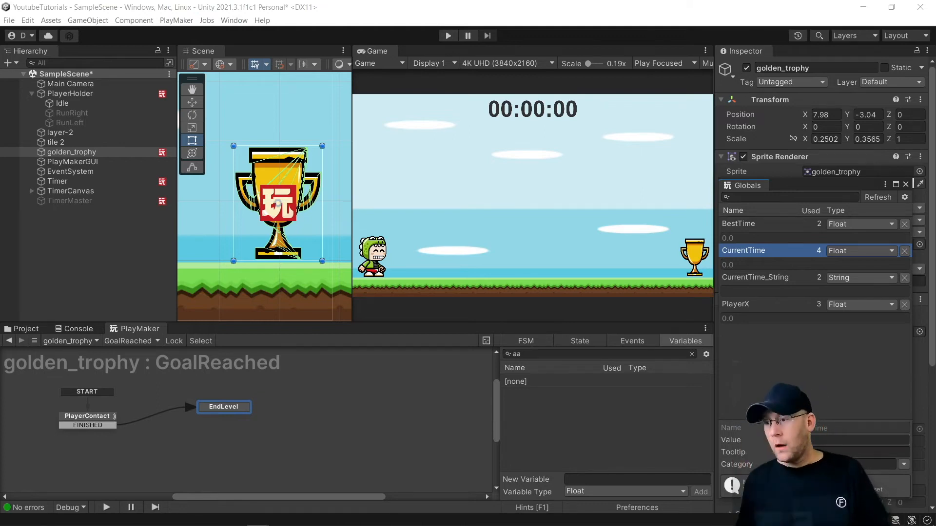
pyautogui.click(736, 224)
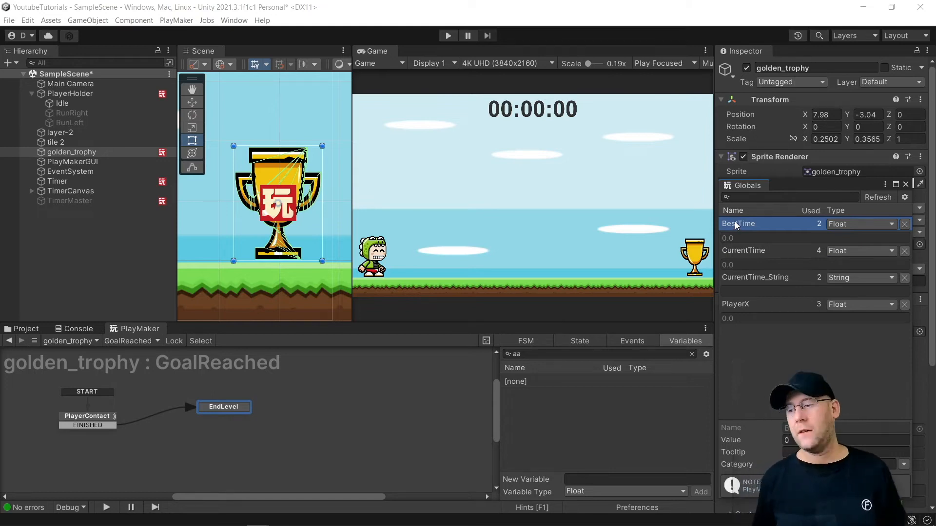
pyautogui.click(805, 440)
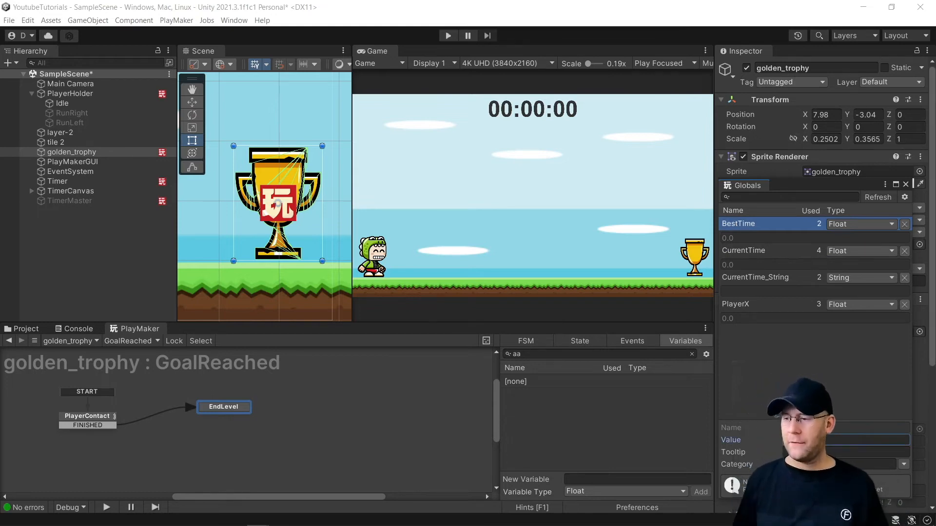
pyautogui.write('10')
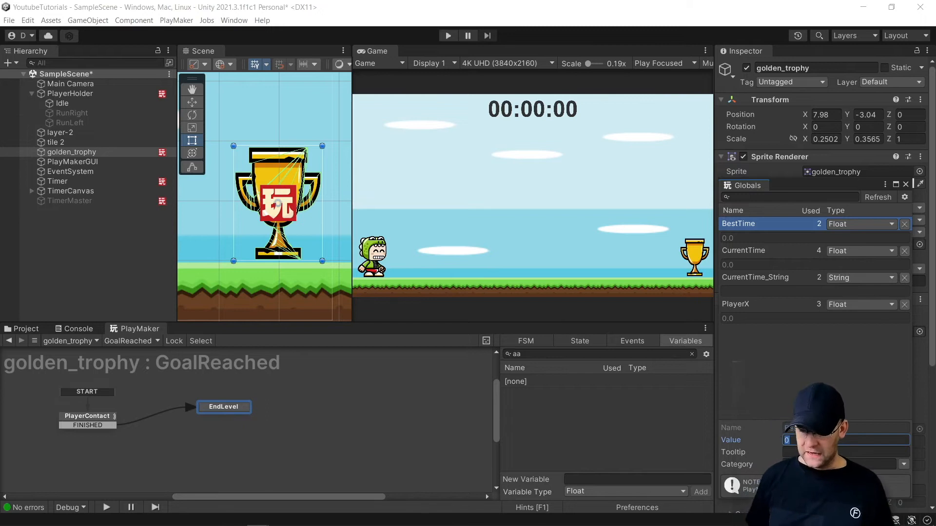
pyautogui.press('Return')
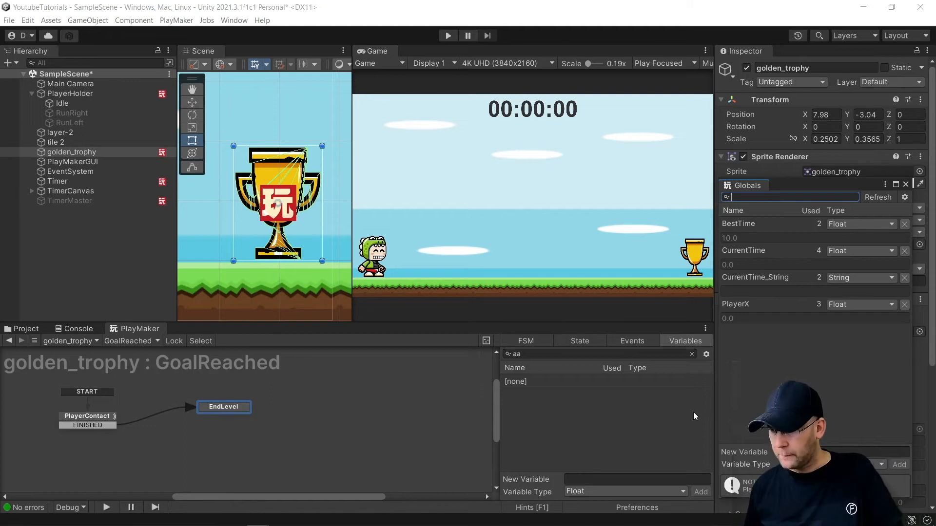
pyautogui.click(905, 184)
# - Open the global variables beside TimerMaster's CheckBestTime FSM and run the level to test the BestTime update
pyautogui.click(53, 201)
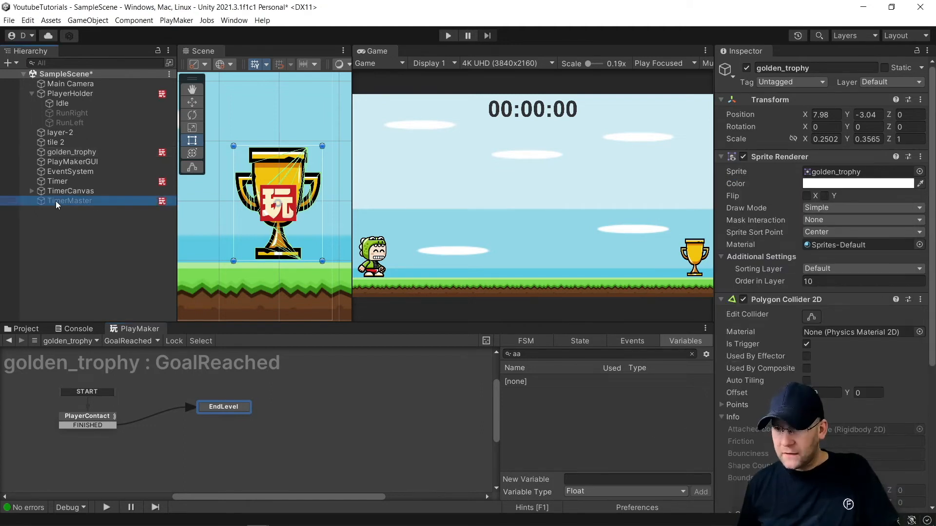
pyautogui.click(113, 437)
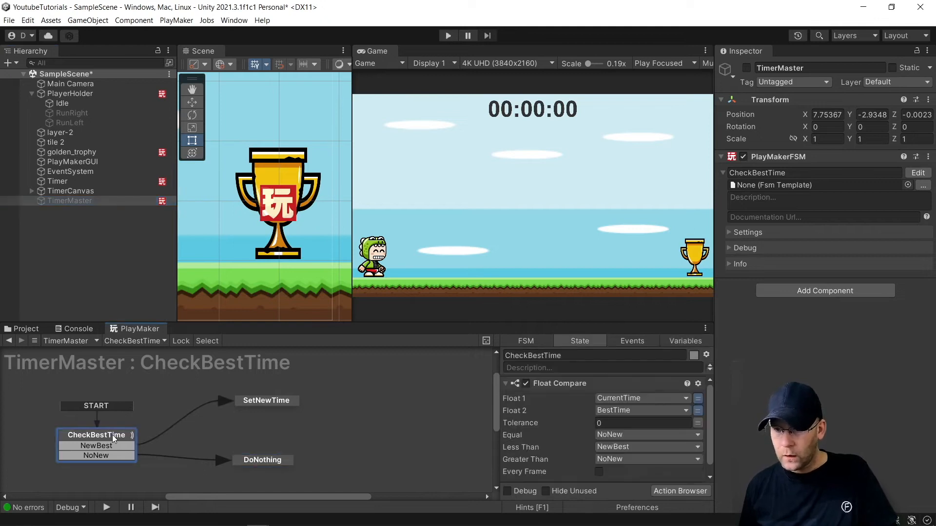
pyautogui.click(266, 400)
pyautogui.click(706, 355)
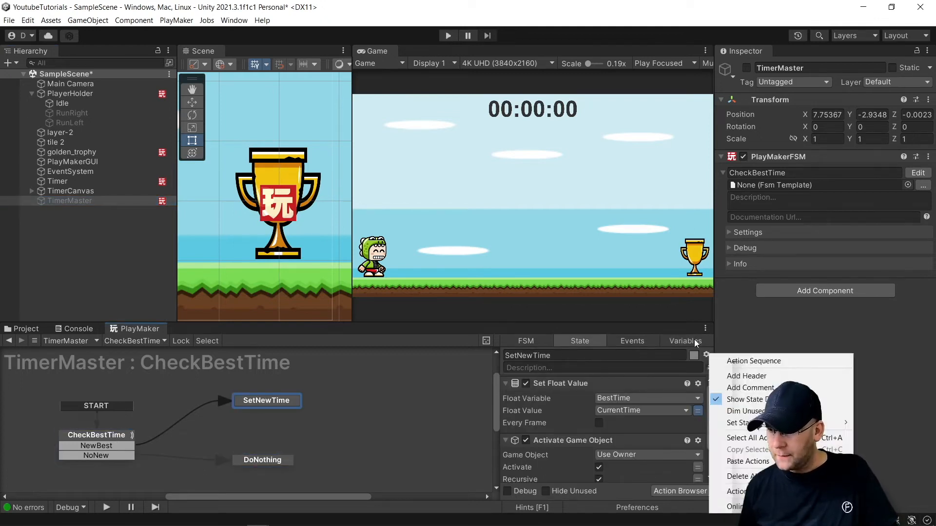
pyautogui.click(686, 341)
pyautogui.click(707, 355)
pyautogui.click(722, 390)
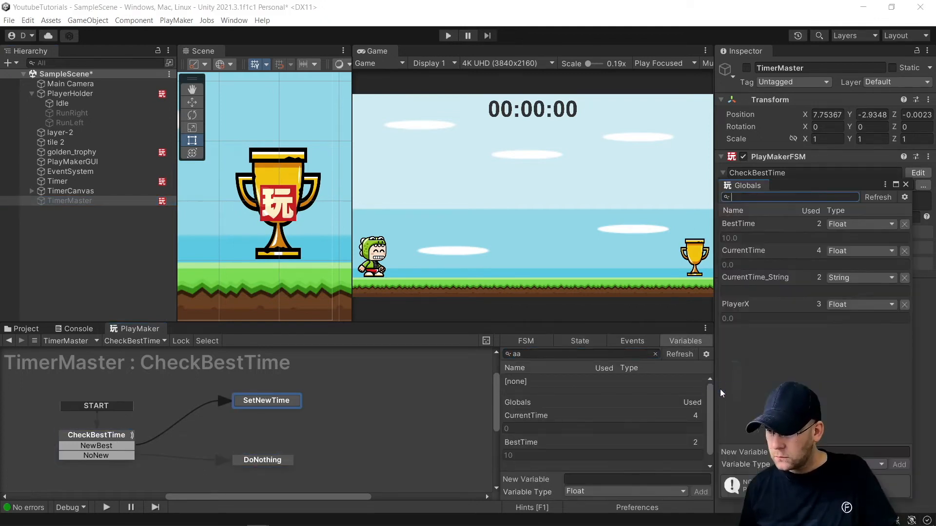
pyautogui.click(744, 224)
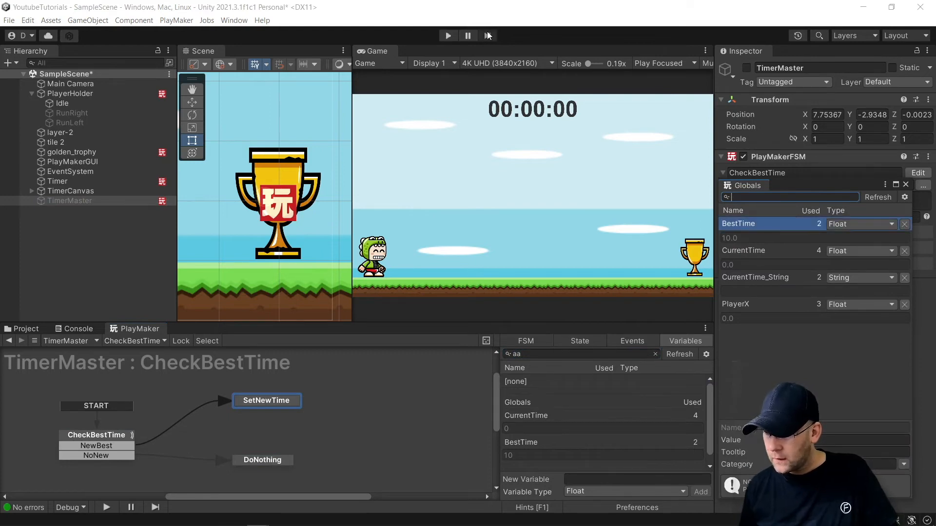
pyautogui.click(448, 36)
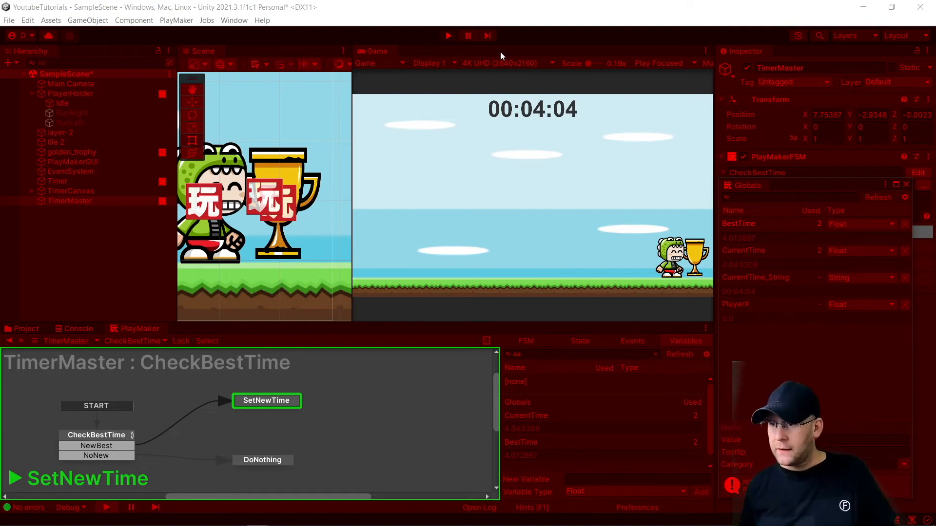
# - Stop the test run and add a UI panel named EndScreen under TimerCanvas
pyautogui.click(452, 36)
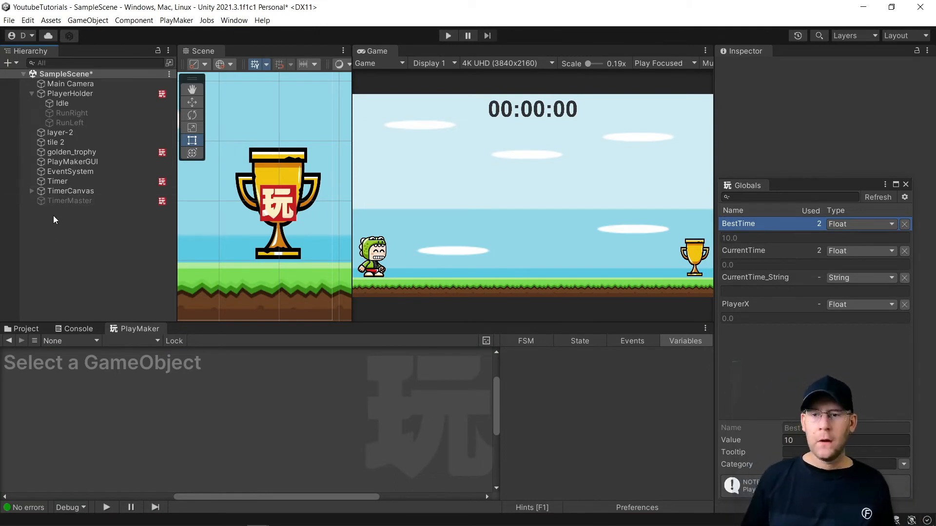
pyautogui.click(32, 191)
pyautogui.click(60, 193)
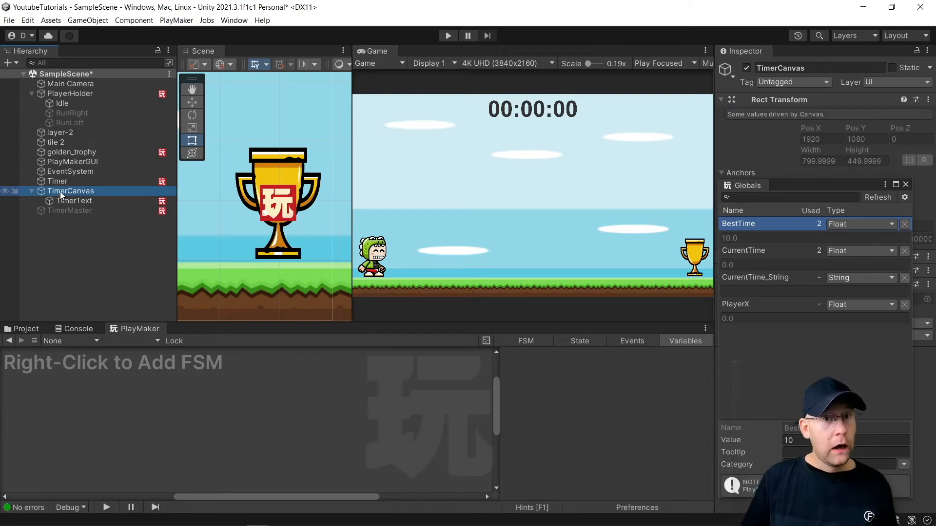
pyautogui.rightClick(60, 191)
pyautogui.moveTo(164, 415)
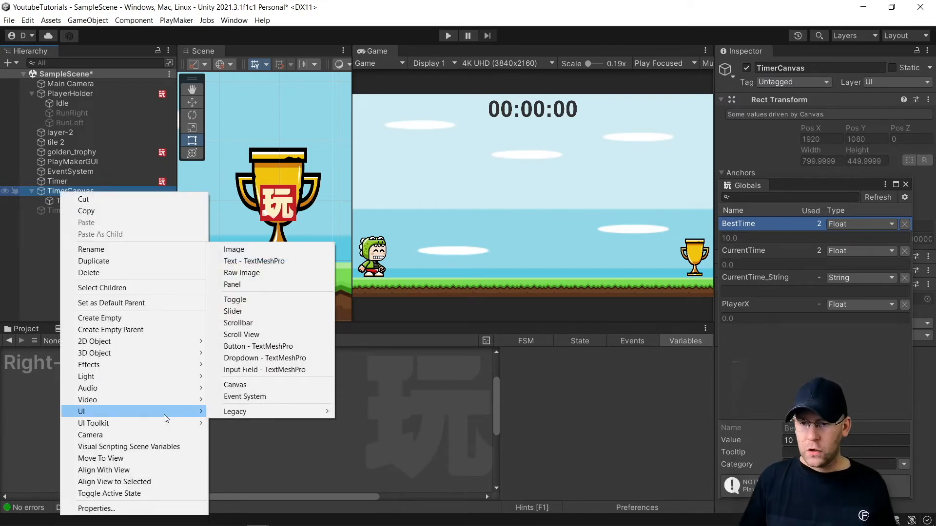
pyautogui.click(232, 285)
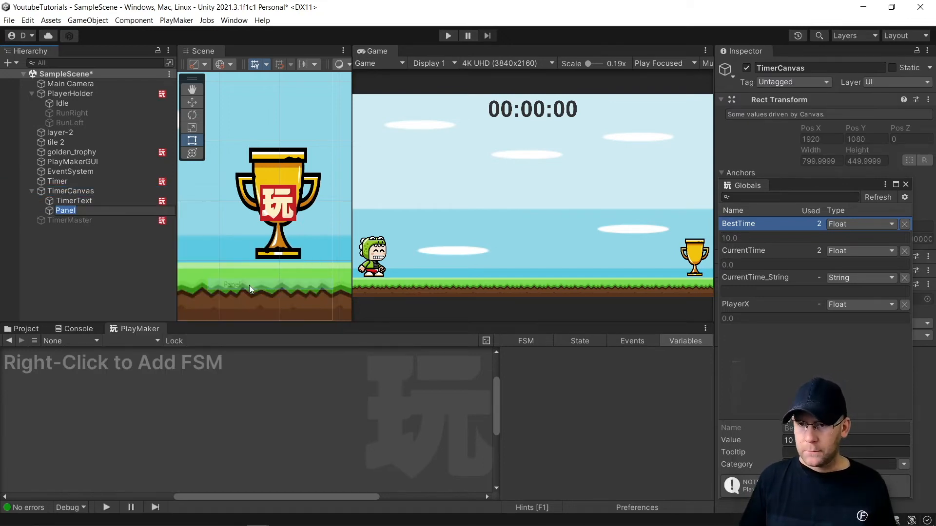
pyautogui.write('EndScreen')
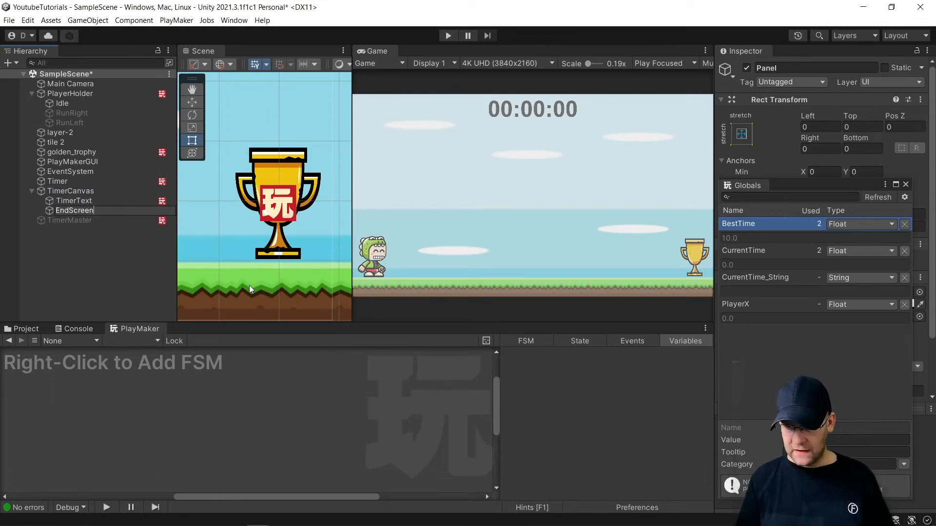
pyautogui.press('Return')
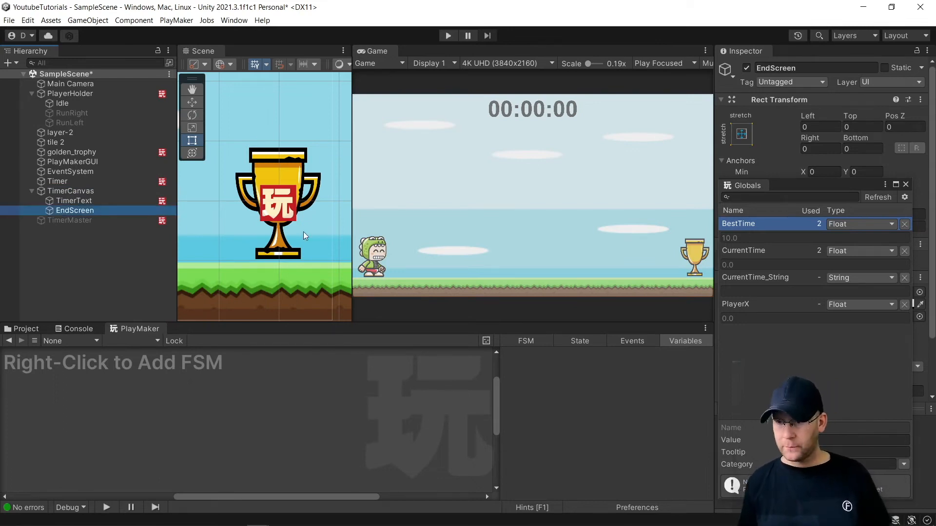
# - Close the globals window and set the EndScreen panel's image color to fully opaque red (FF0000, alpha 255)
pyautogui.click(906, 185)
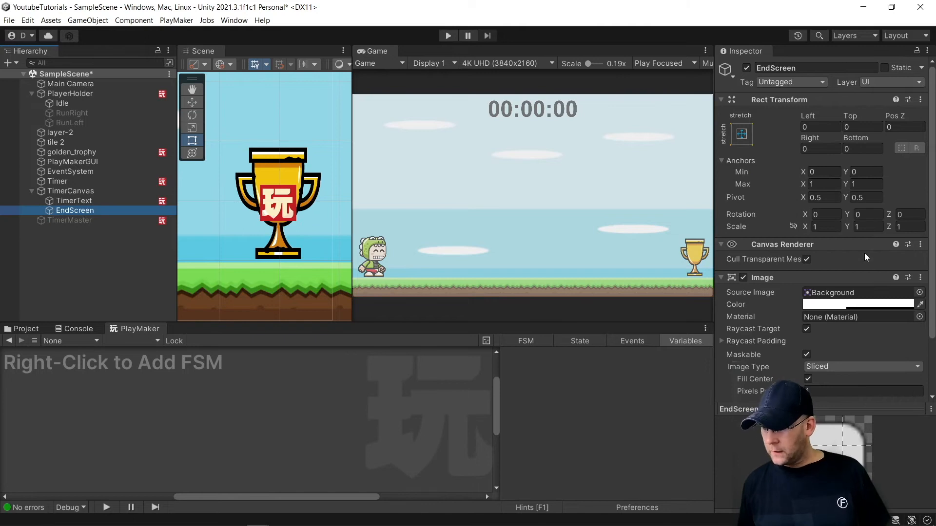
pyautogui.click(837, 305)
pyautogui.moveTo(849, 315); pyautogui.dragTo(893, 296)
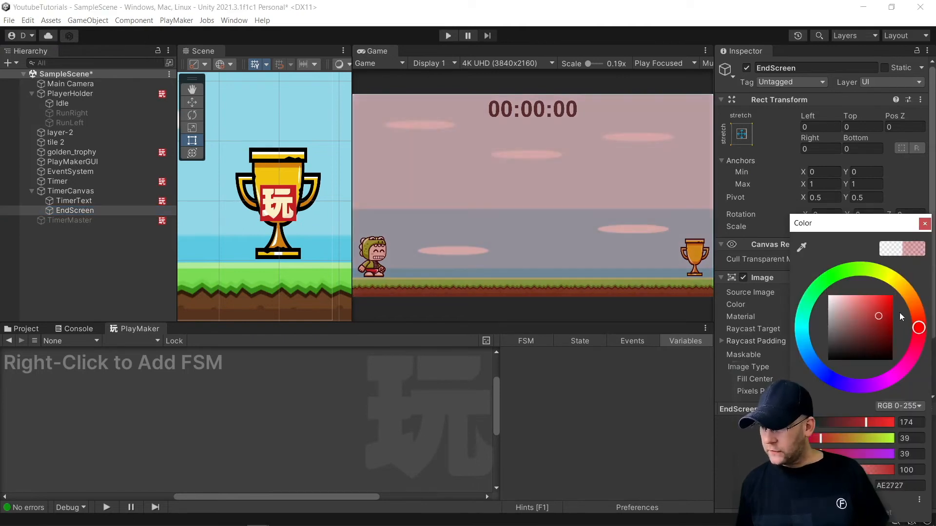
pyautogui.moveTo(844, 470); pyautogui.dragTo(934, 451)
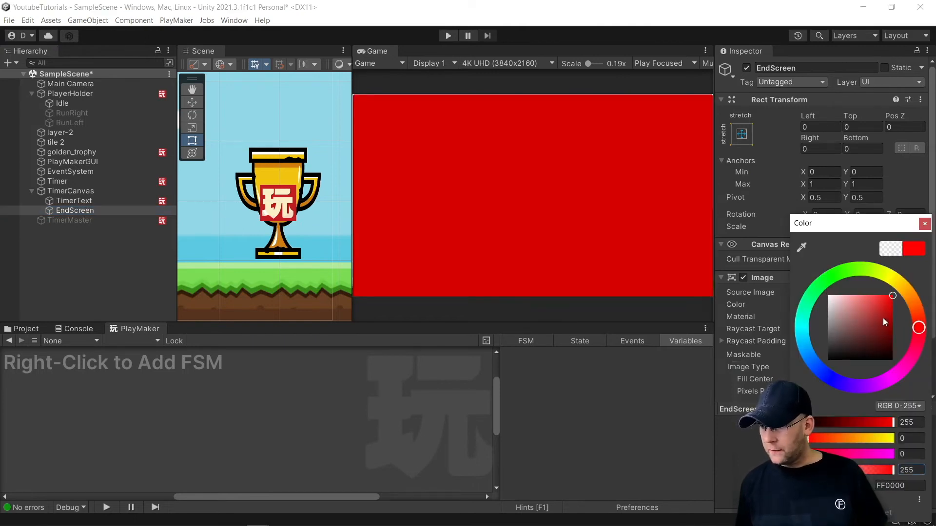
pyautogui.click(924, 225)
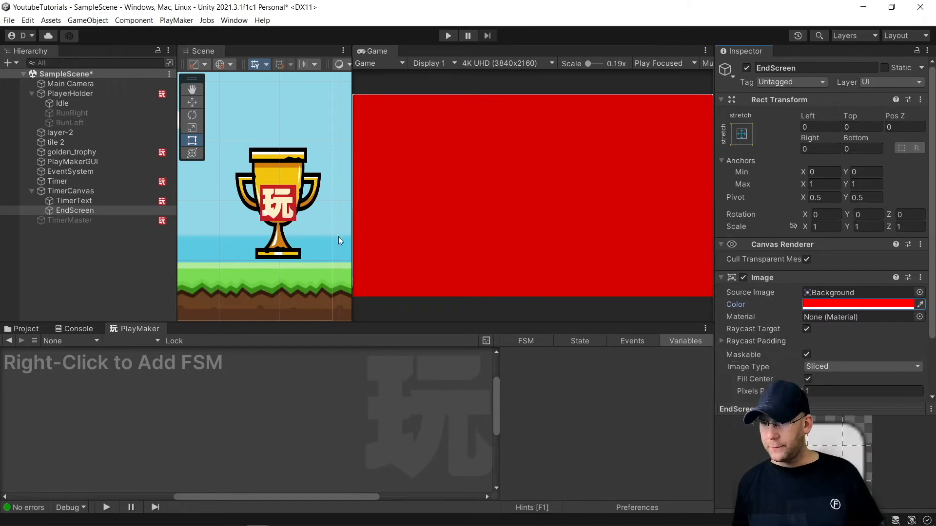
# - Add a legacy UI text object named CurrentBestTime as a child of EndScreen
pyautogui.click(95, 208)
pyautogui.rightClick(94, 210)
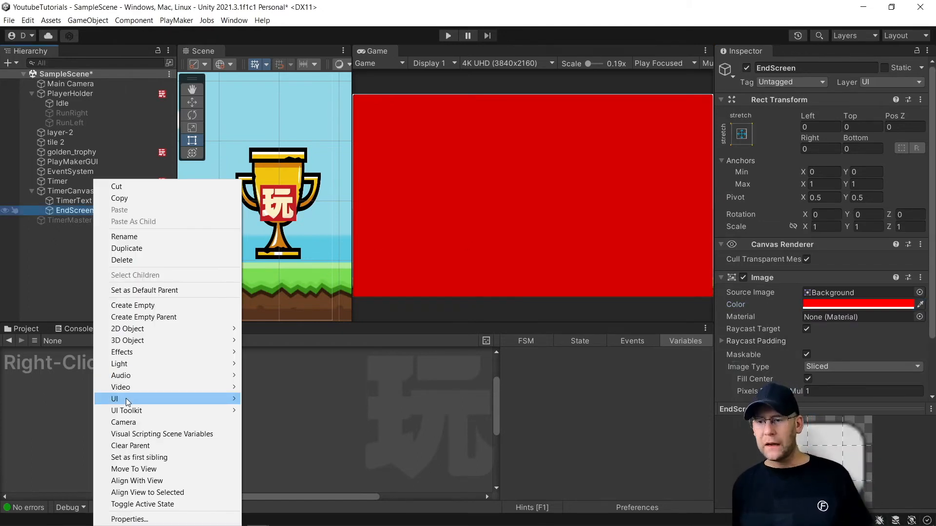
pyautogui.moveTo(128, 398)
pyautogui.moveTo(306, 399)
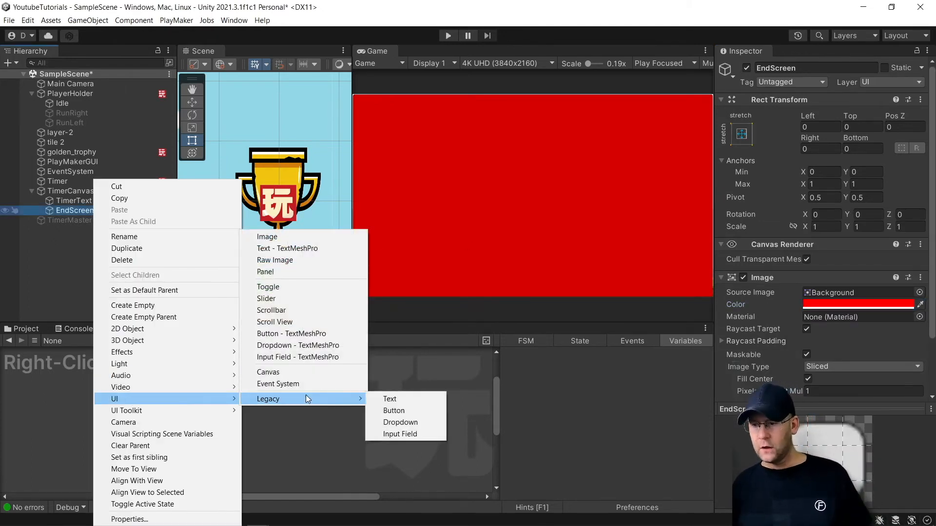
pyautogui.click(431, 398)
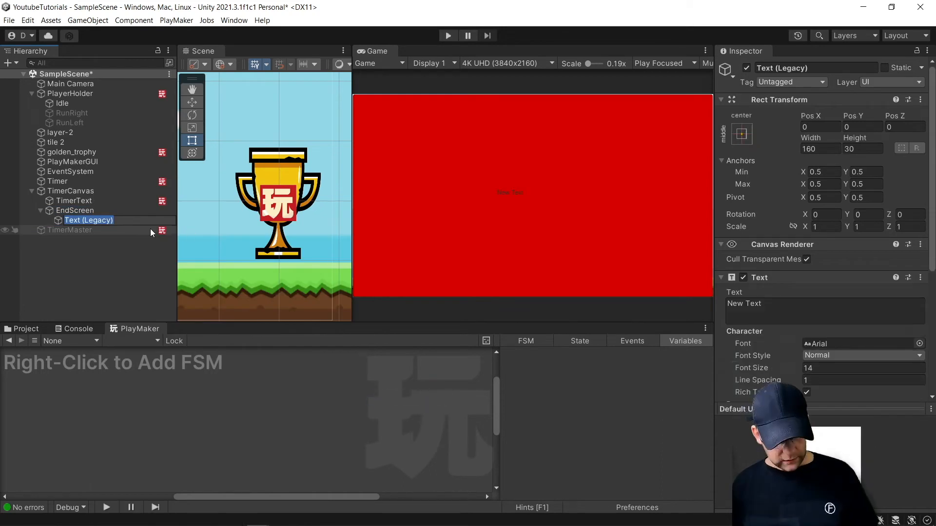
pyautogui.write('Curre')
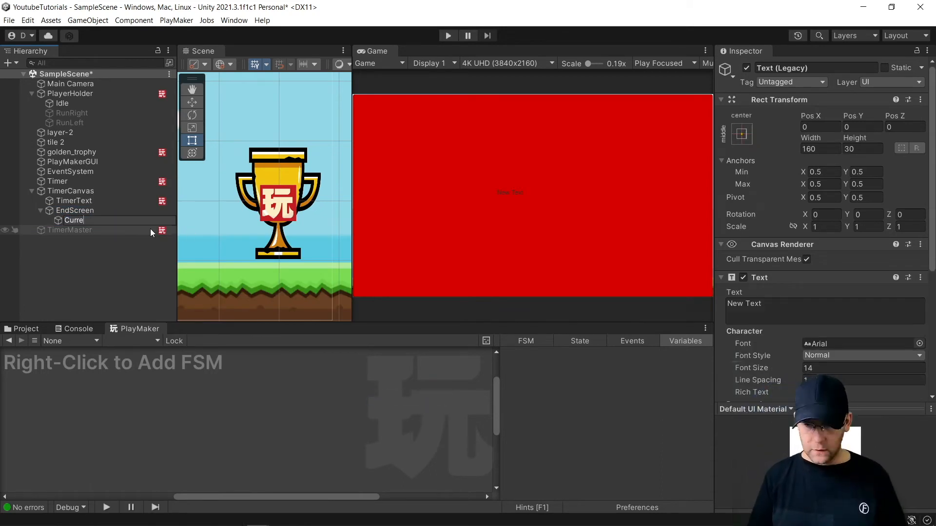
pyautogui.write('ntBestTime')
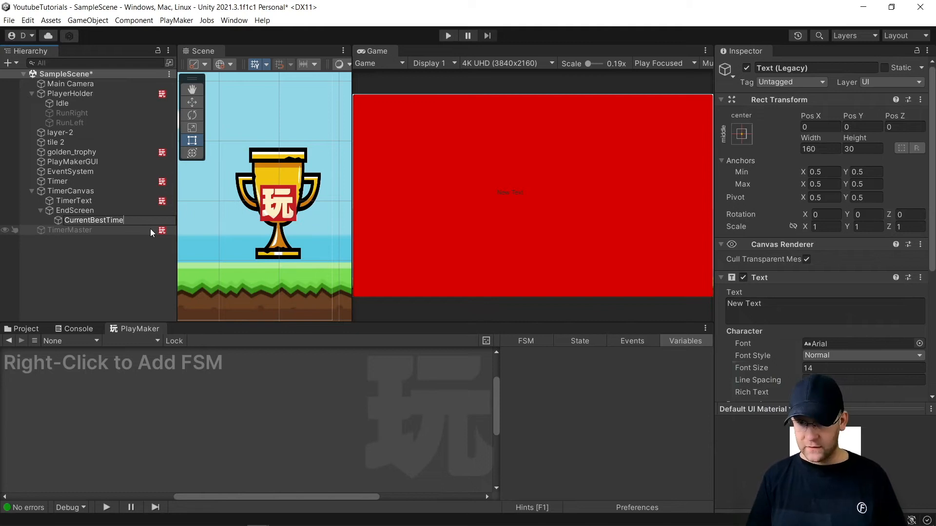
pyautogui.press('Return')
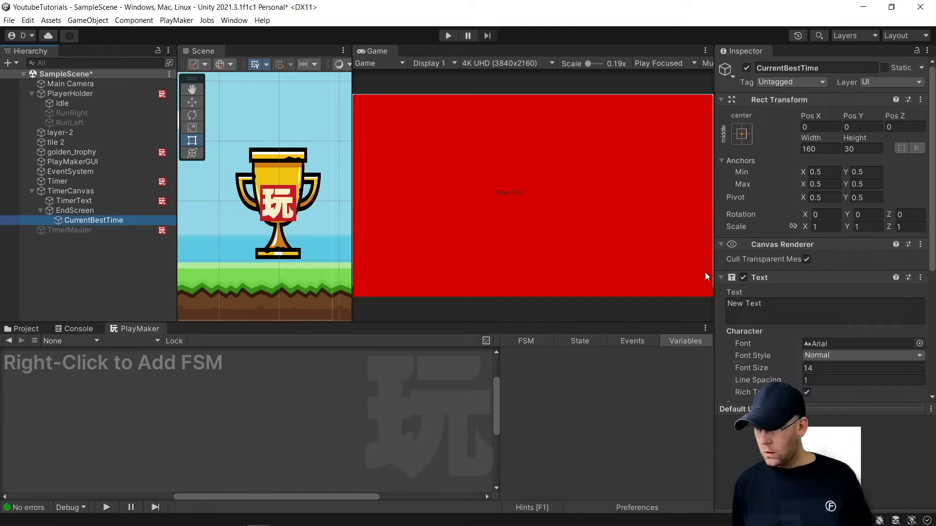
# - Set CurrentBestTime's text to 00:00:00 in bold with font size 80
pyautogui.click(803, 299)
pyautogui.write('00:00:00')
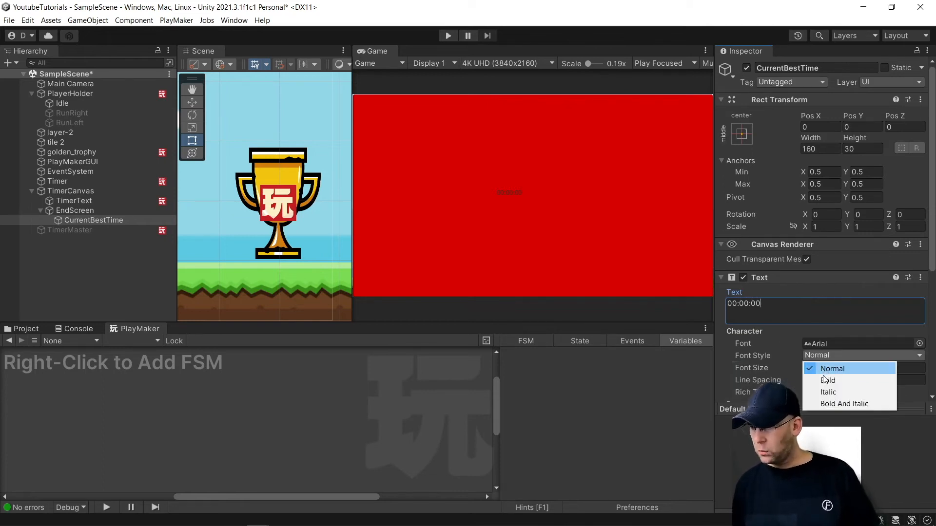
pyautogui.click(824, 380)
pyautogui.click(826, 368)
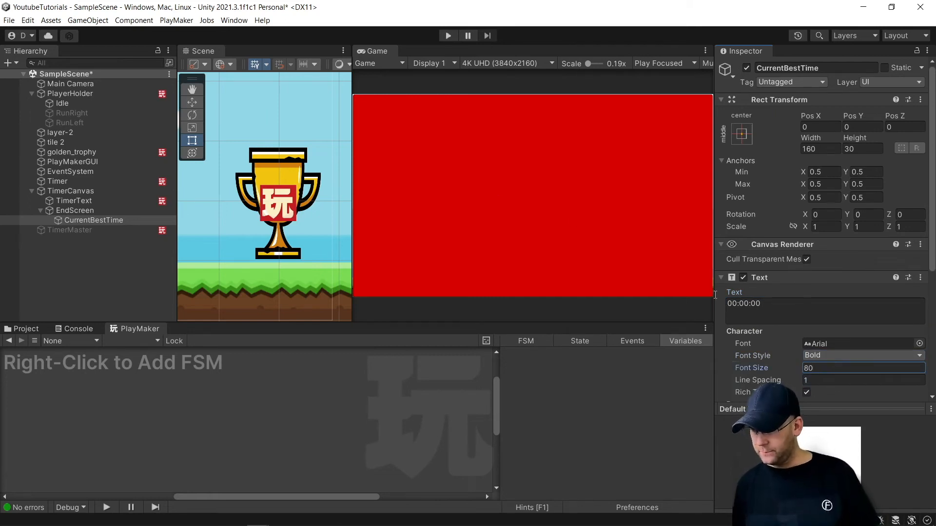
# - Enlarge the CurrentBestTime text box in the scene until the whole 00:00:00 text fits inside it
pyautogui.doubleClick(114, 218)
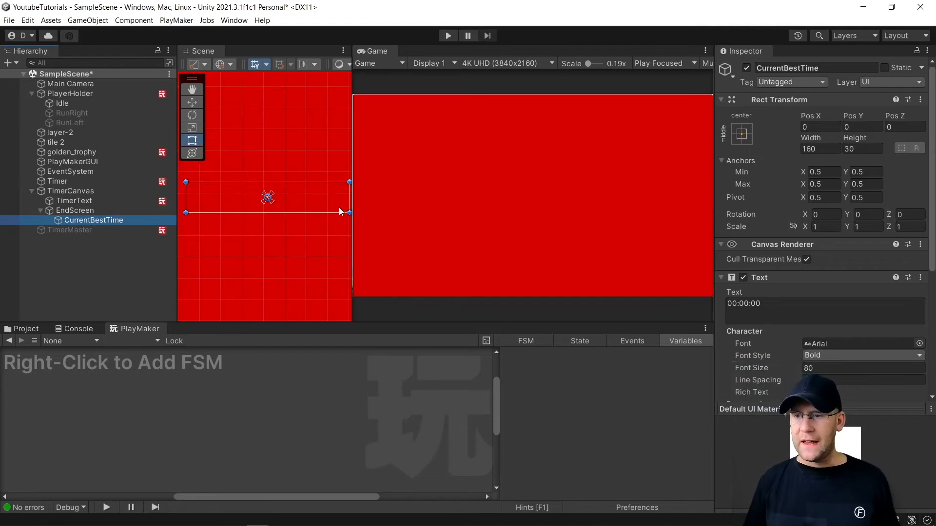
pyautogui.scroll(-5, 317, 218)
pyautogui.press('t')
pyautogui.moveTo(296, 211); pyautogui.dragTo(354, 226)
pyautogui.scroll(-2, 338, 227)
pyautogui.moveTo(331, 228); pyautogui.dragTo(289, 236, button='middle')
pyautogui.scroll(-1, 289, 237)
pyautogui.moveTo(298, 239); pyautogui.dragTo(311, 242)
# - Center the CurrentBestTime text horizontally and vertically in its box and move it to the upper middle of the red panel
pyautogui.scroll(-5, 760, 320)
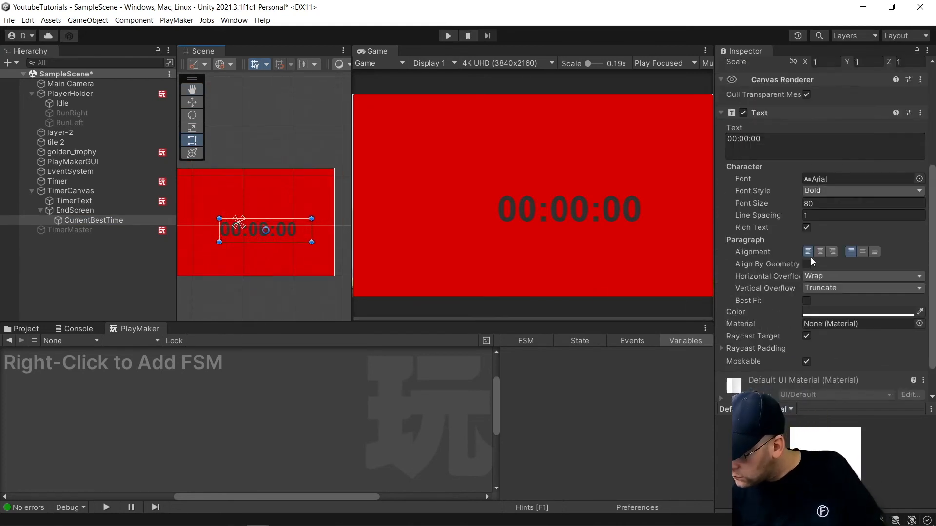
pyautogui.click(821, 251)
pyautogui.scroll(-1, 242, 222)
pyautogui.moveTo(242, 221); pyautogui.dragTo(280, 235, button='middle')
pyautogui.scroll(-1, 320, 227)
pyautogui.moveTo(320, 242); pyautogui.dragTo(293, 220)
# - Duplicate CurrentBestTime, place the copy directly below the original on the panel and rename it CurrentTime
pyautogui.click(107, 221)
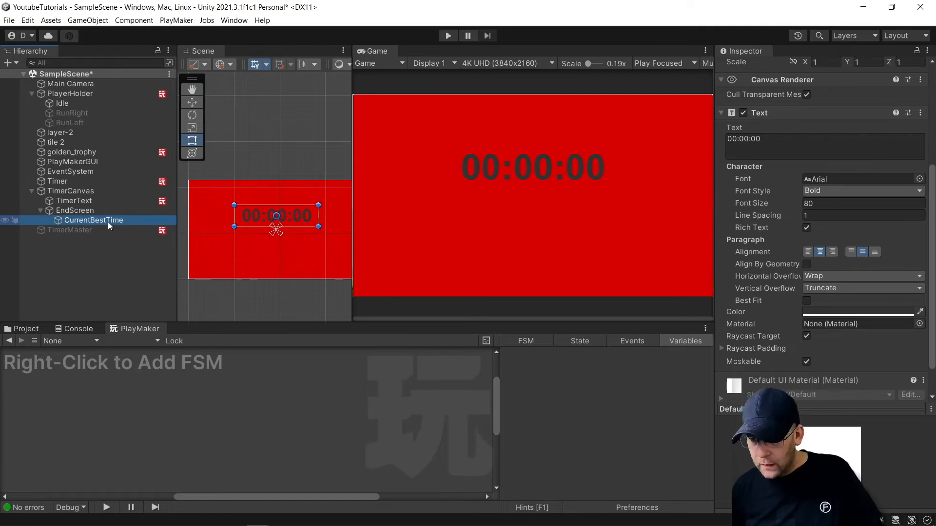
pyautogui.hotkey('ctrl', 'd')
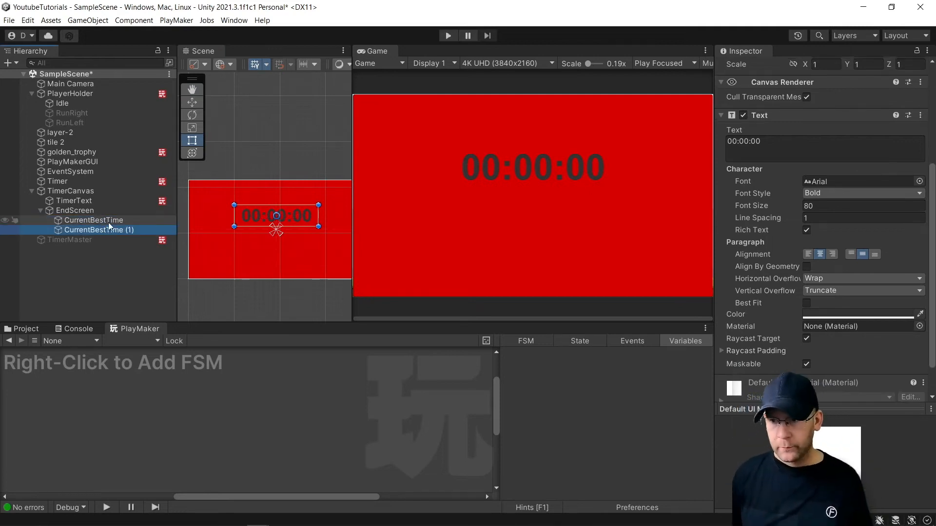
pyautogui.moveTo(303, 216); pyautogui.dragTo(297, 259)
pyautogui.click(74, 229)
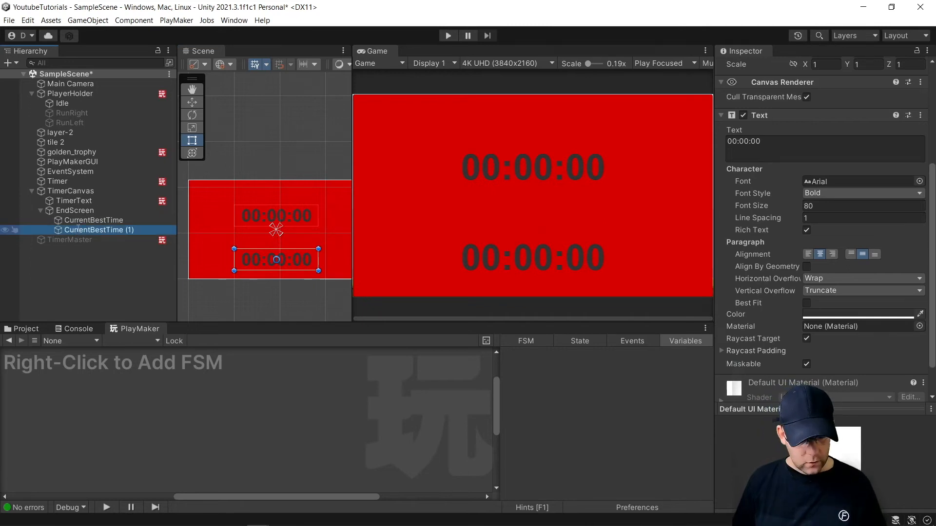
pyautogui.press('F2')
pyautogui.write('Cu')
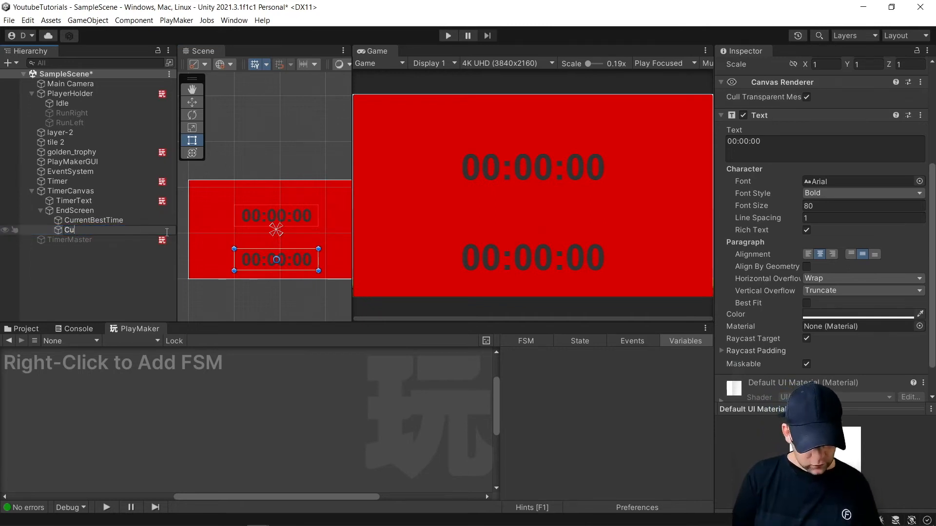
pyautogui.write('rrentTime')
pyautogui.press('Return')
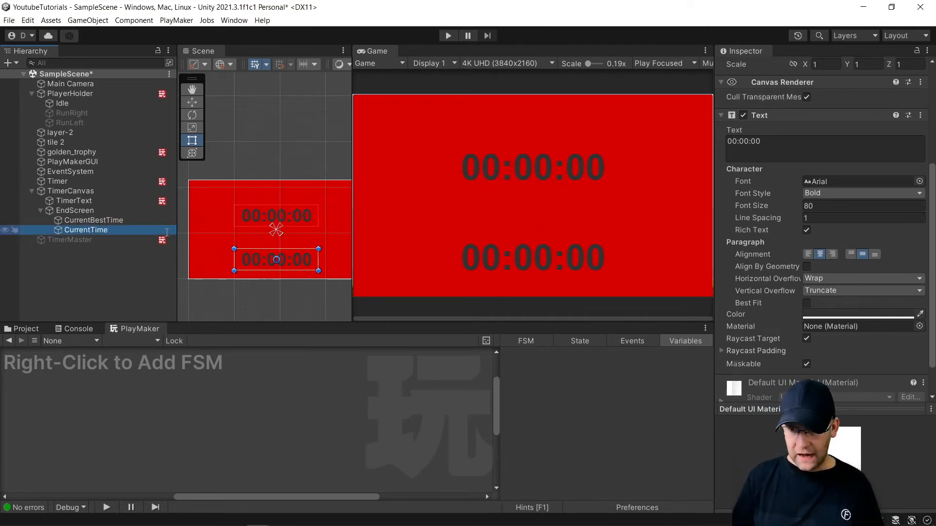
# - Add an FSM named ShowBestTime to CurrentBestTime and name its start state ShowTime
pyautogui.click(111, 219)
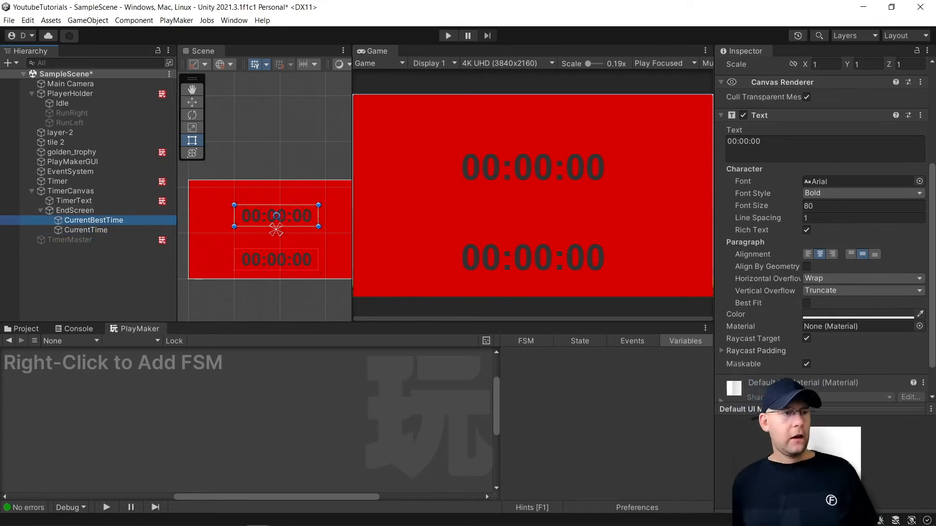
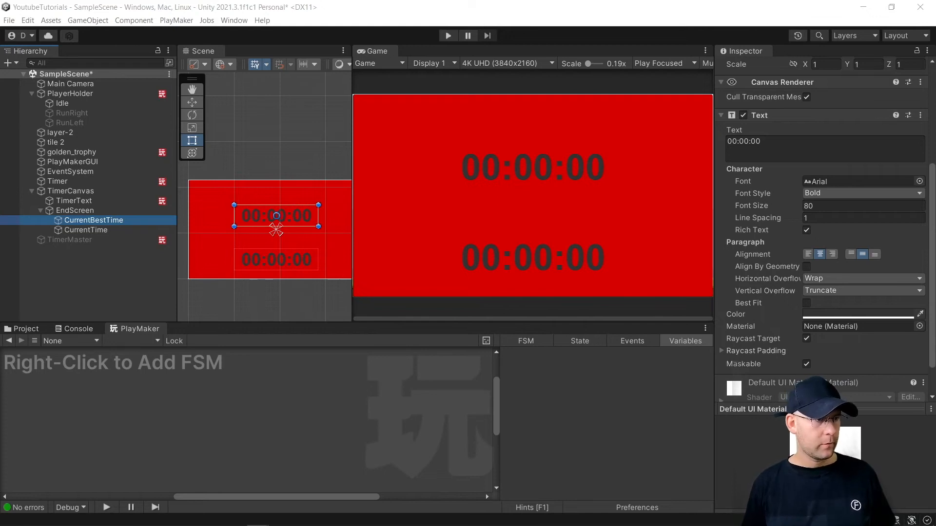
pyautogui.rightClick(185, 379)
pyautogui.click(215, 388)
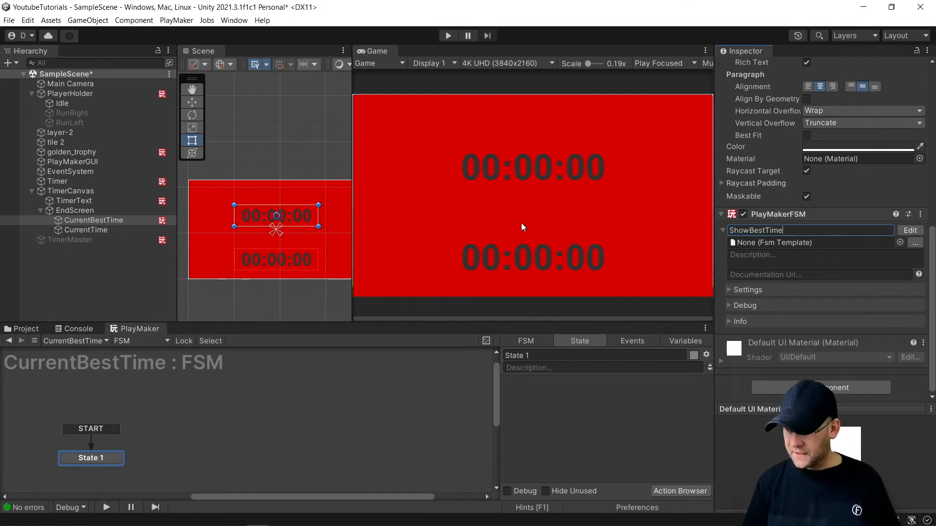
pyautogui.press('Return')
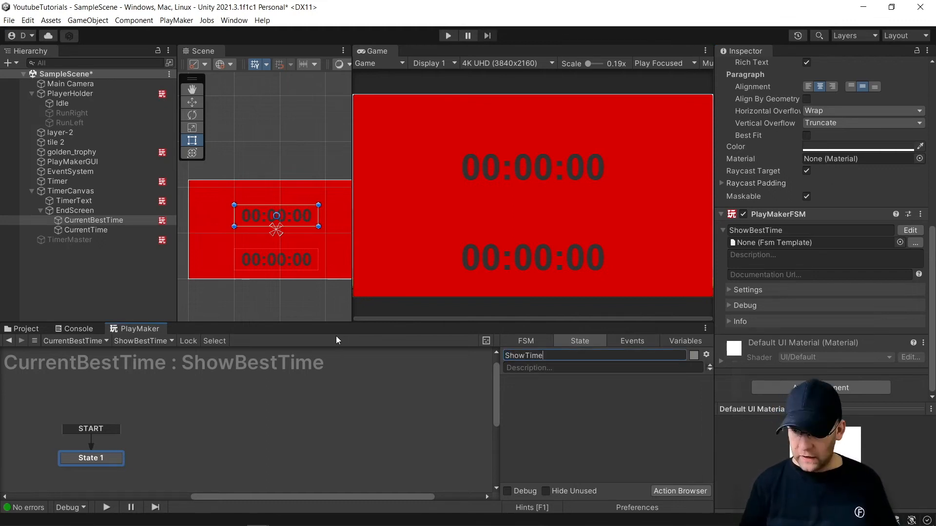
# - Add the UI Text Set Text and Convert Seconds To String actions to the ShowTime state, with the conversion first
pyautogui.click(687, 491)
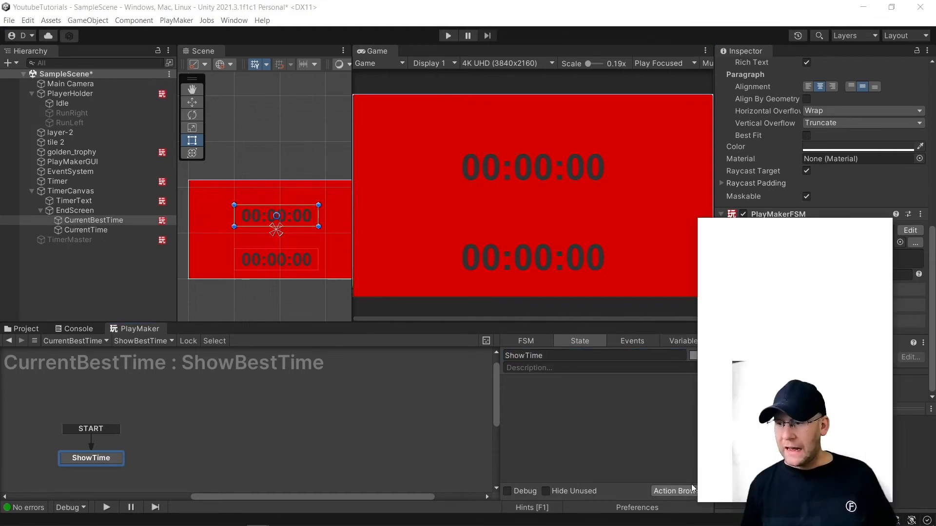
pyautogui.click(834, 237)
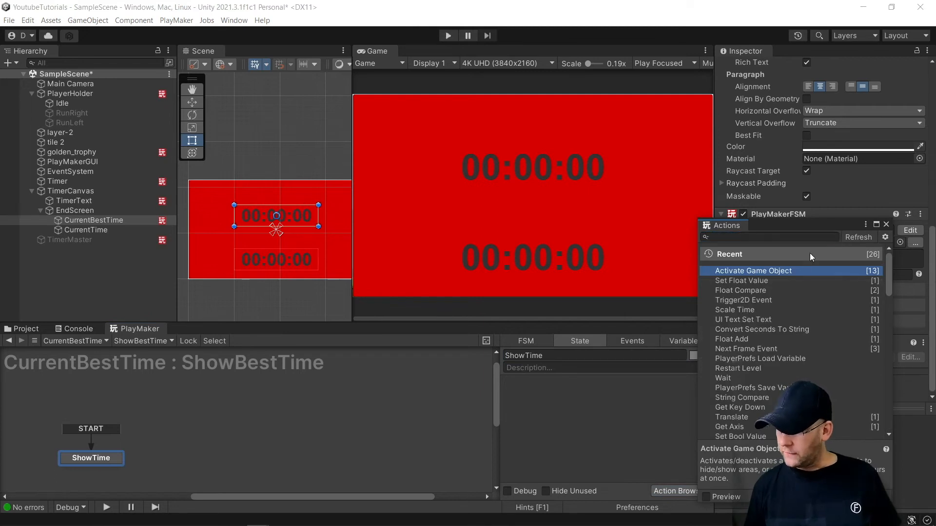
pyautogui.doubleClick(751, 320)
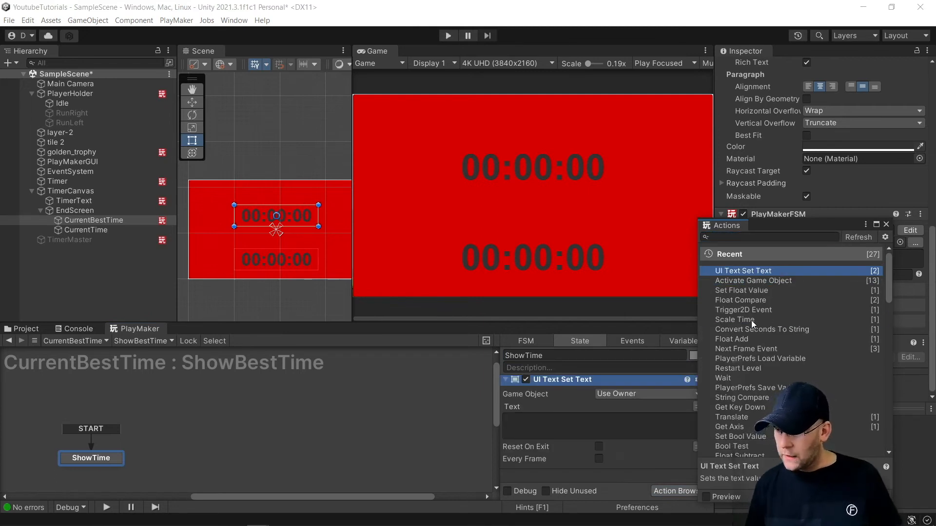
pyautogui.doubleClick(772, 329)
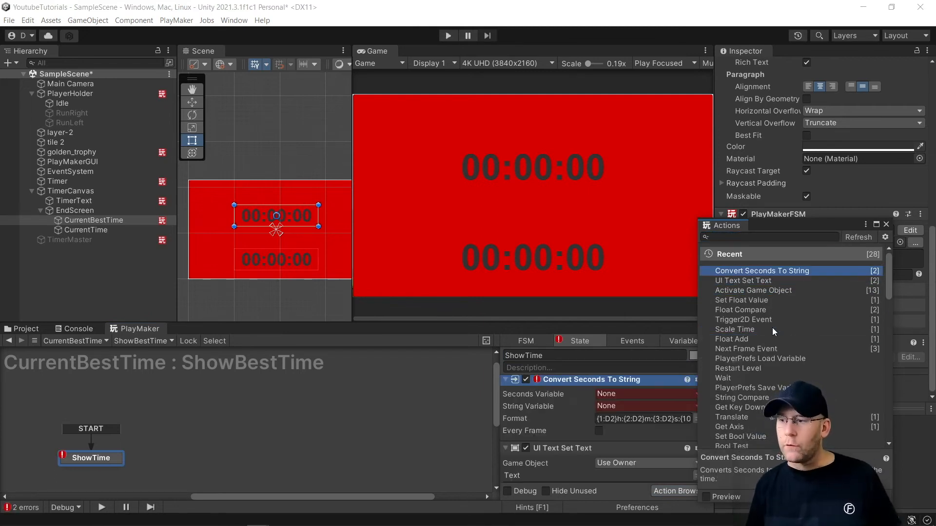
pyautogui.click(886, 225)
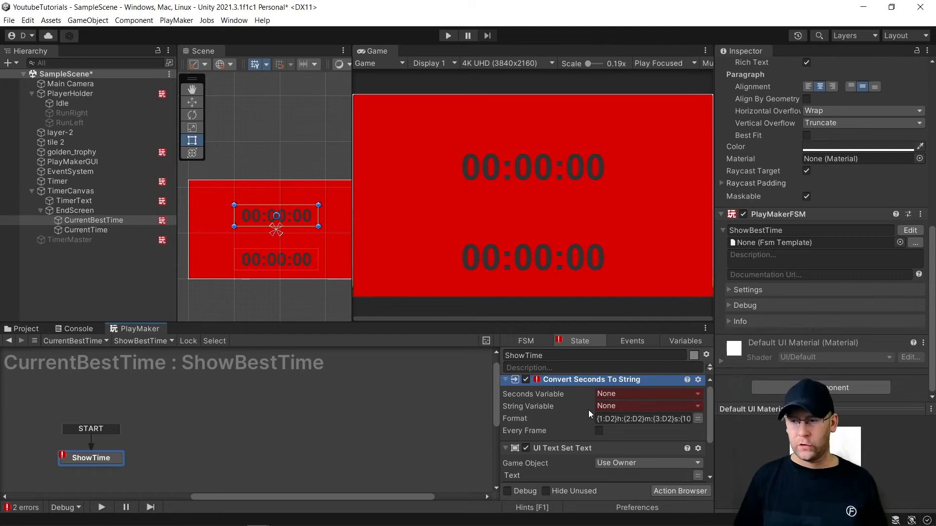
# - In Convert Seconds To String, use the global BestTime as seconds variable and store the result in a new global variable BestTime_String
pyautogui.scroll(1, 632, 403)
pyautogui.click(630, 398)
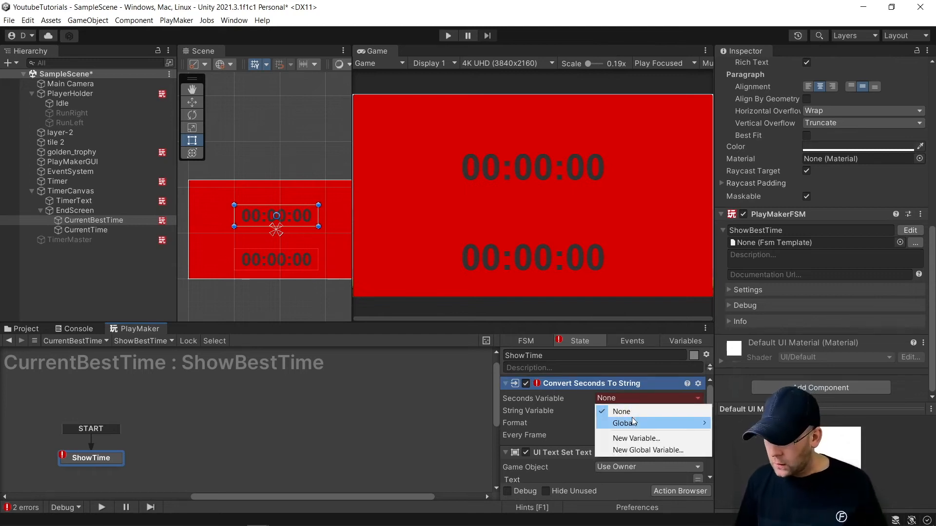
pyautogui.moveTo(634, 423)
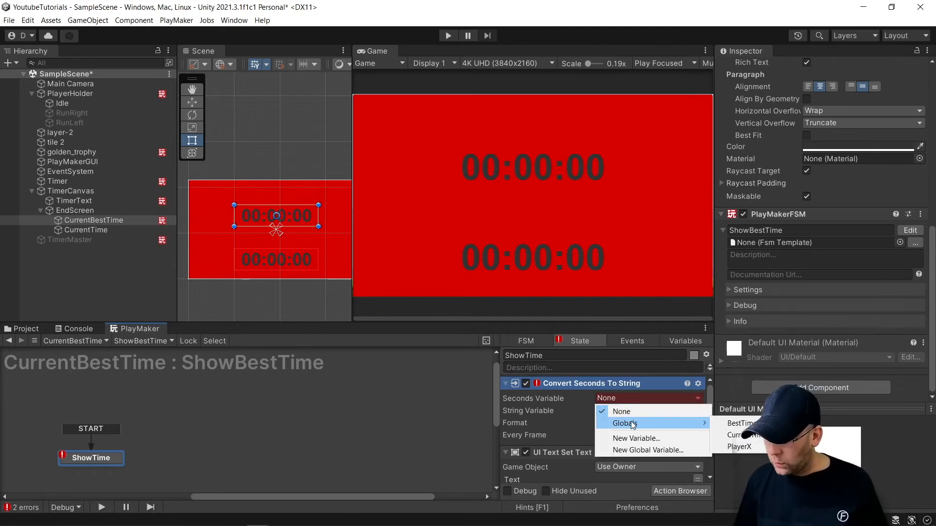
pyautogui.click(738, 423)
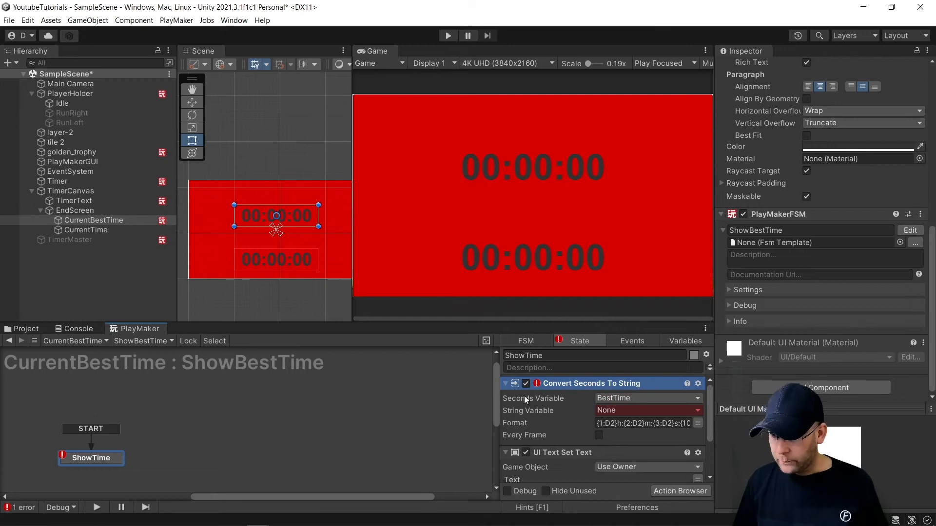
pyautogui.click(608, 411)
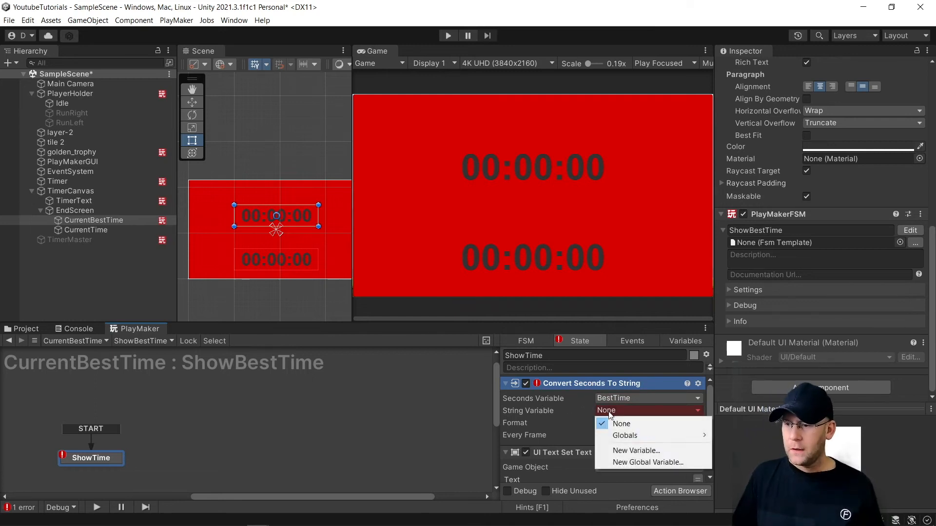
pyautogui.moveTo(617, 438)
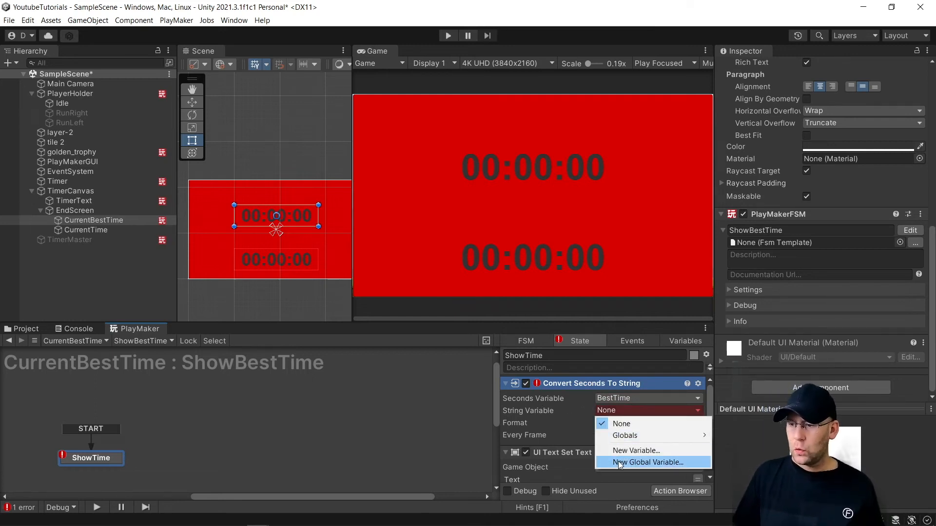
pyautogui.click(620, 463)
pyautogui.write('Best')
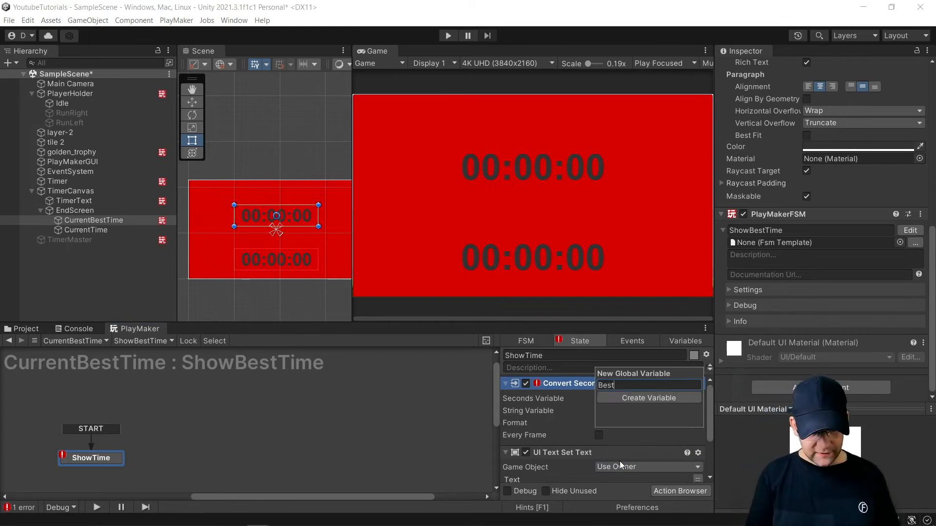
pyautogui.write('Time_String')
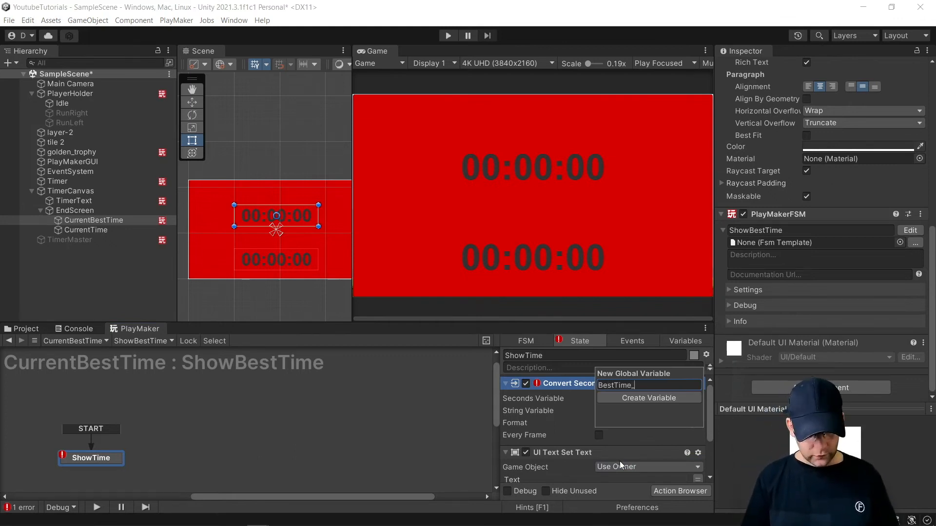
pyautogui.press('Return')
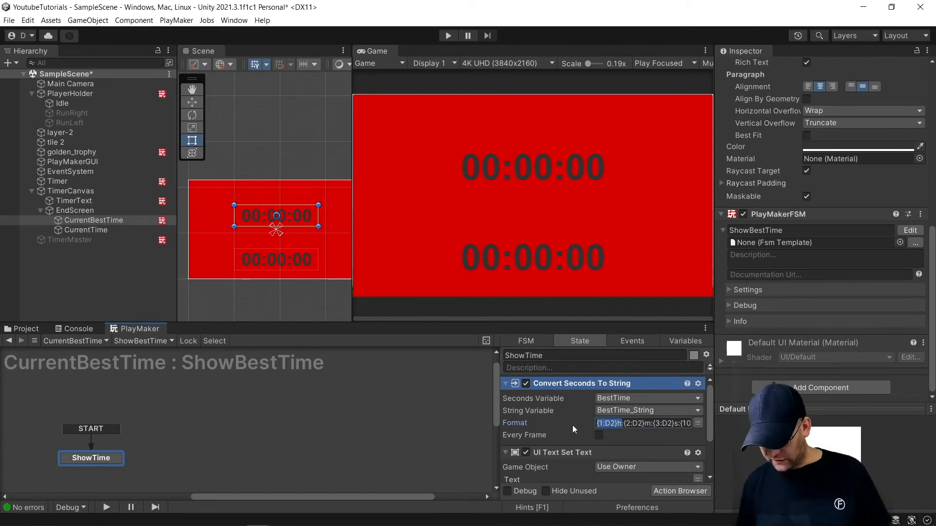
# - Change the conversion format to {2:D2}:{3:D2}:{10} and make the conversion run every frame
pyautogui.press('BackSpace')
pyautogui.click(619, 423)
pyautogui.press('Delete')
pyautogui.press('Delete')
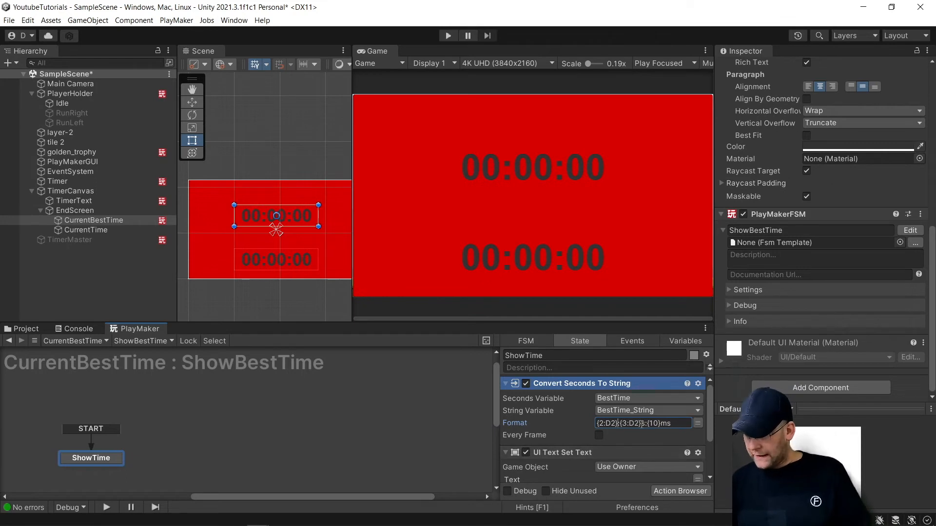
pyautogui.press('Delete')
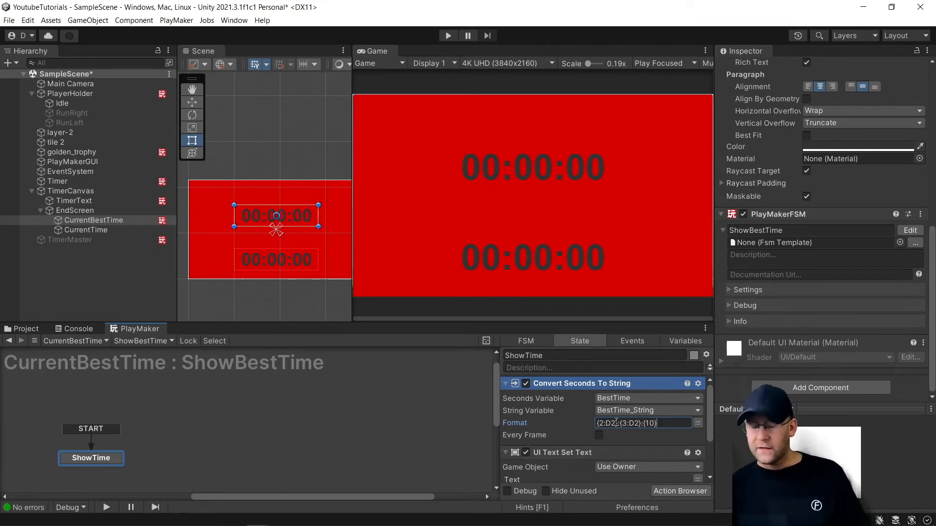
pyautogui.click(599, 434)
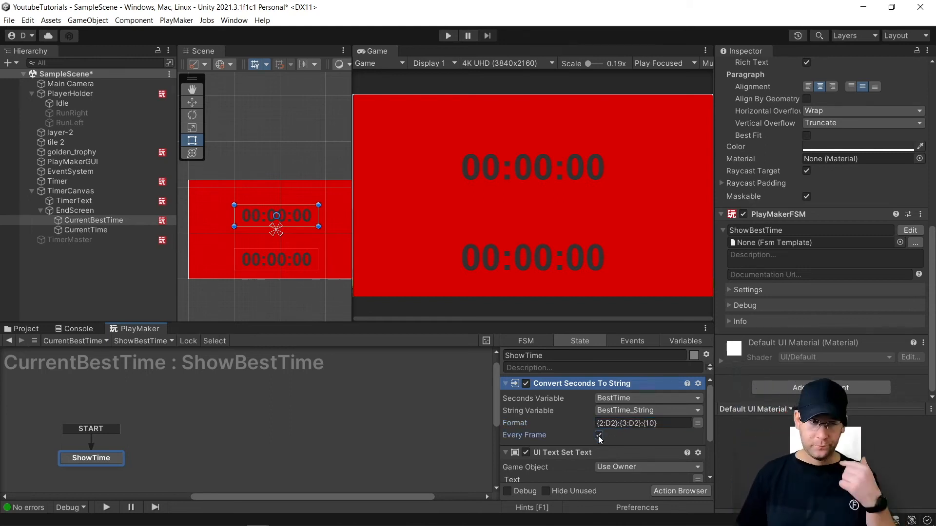
# - Set the text of the UI Text Set Text action to the global BestTime_String, leaving its Every Frame option off
pyautogui.scroll(-3, 591, 431)
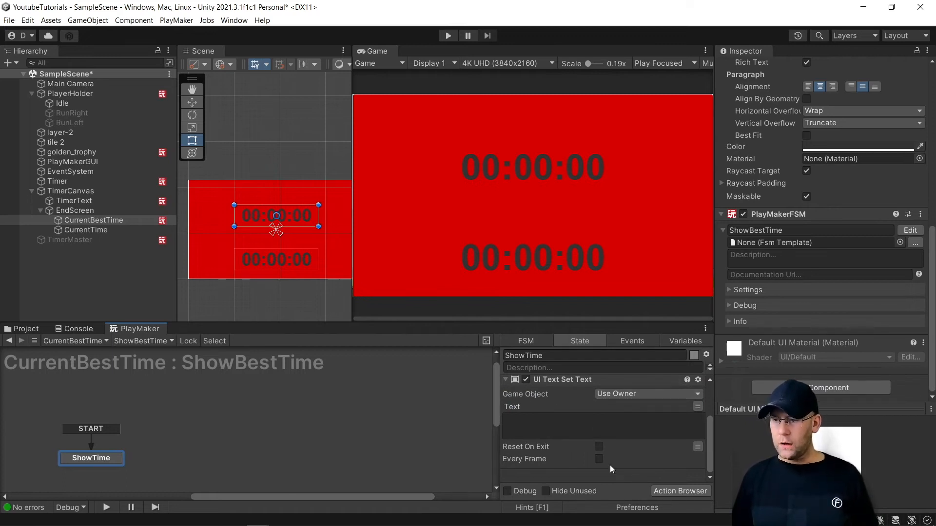
pyautogui.click(698, 407)
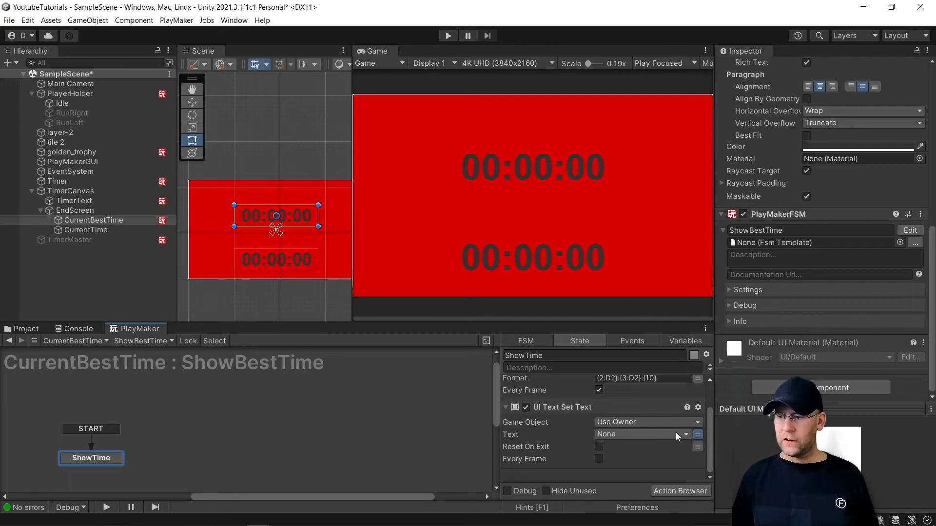
pyautogui.click(646, 433)
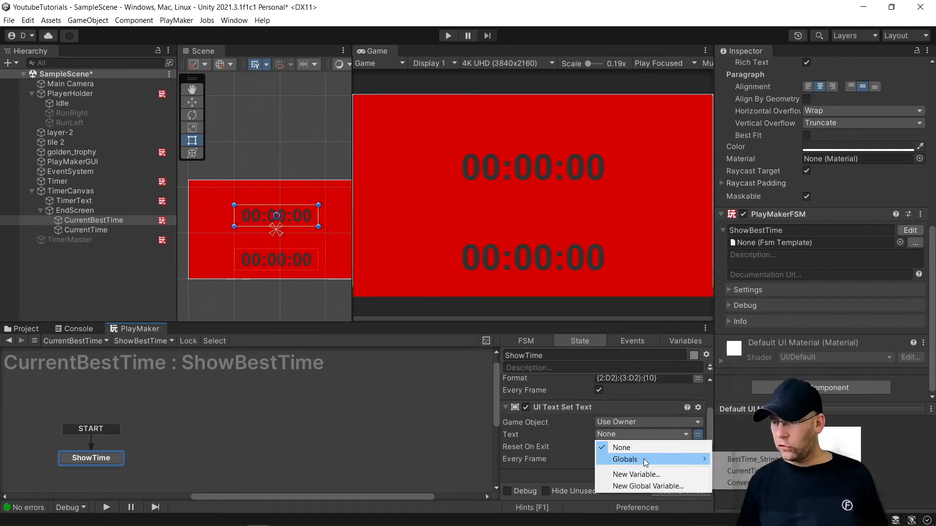
pyautogui.moveTo(643, 458)
pyautogui.click(742, 459)
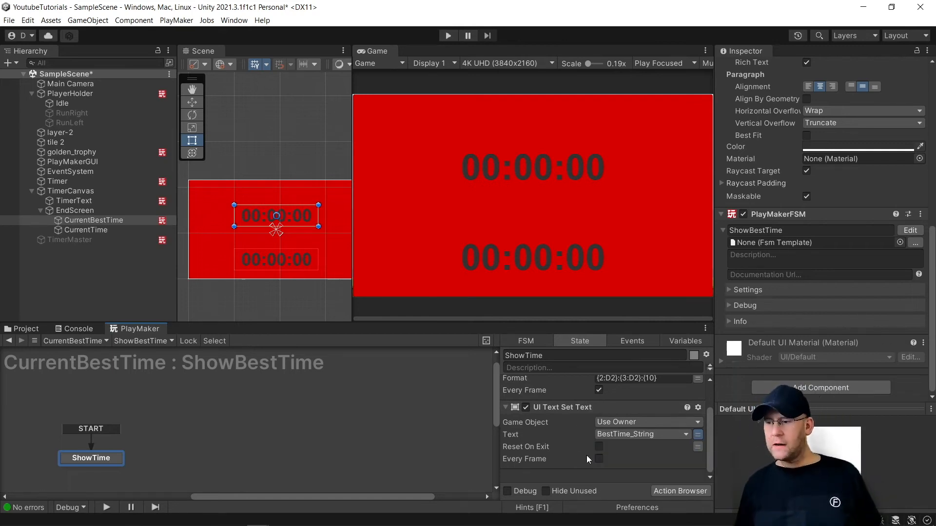
pyautogui.click(599, 459)
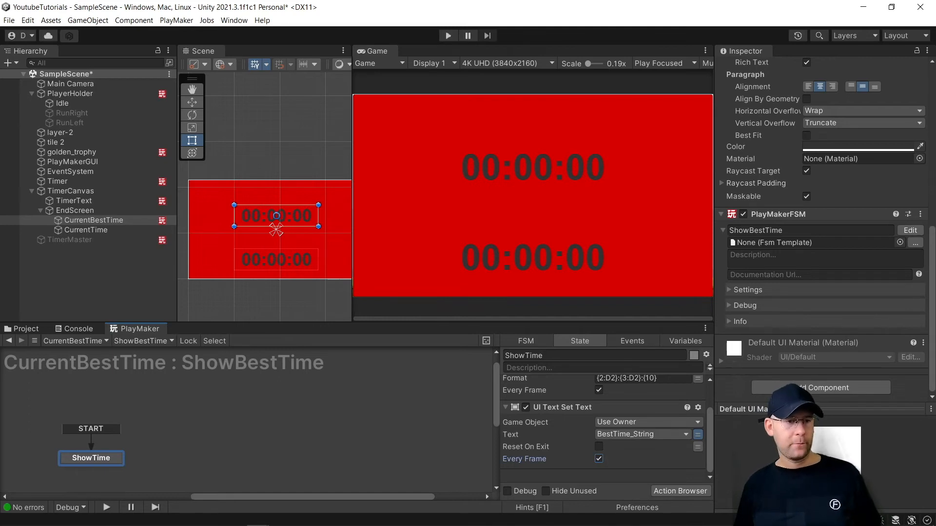
pyautogui.click(599, 460)
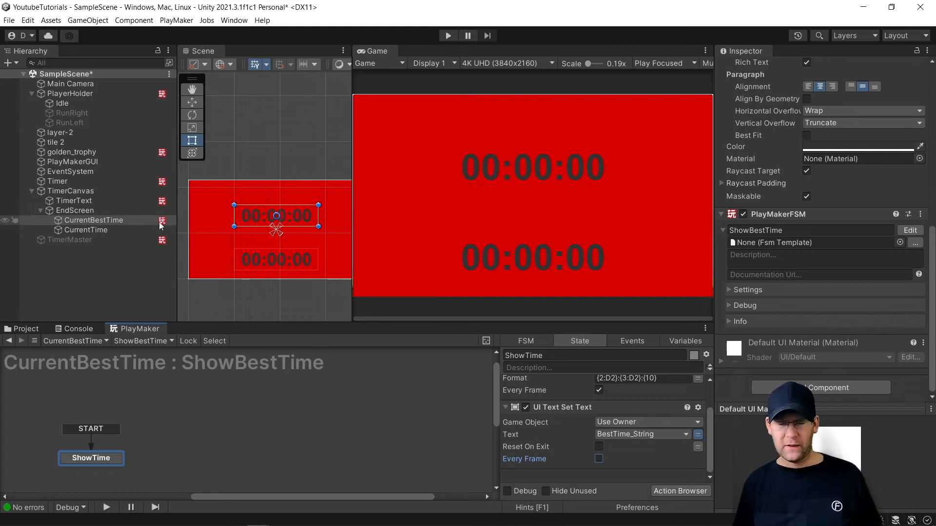
# - Add an FSM named ShowTime to the CurrentTime object and name its start state ShowTime
pyautogui.click(127, 230)
pyautogui.rightClick(247, 408)
pyautogui.click(292, 414)
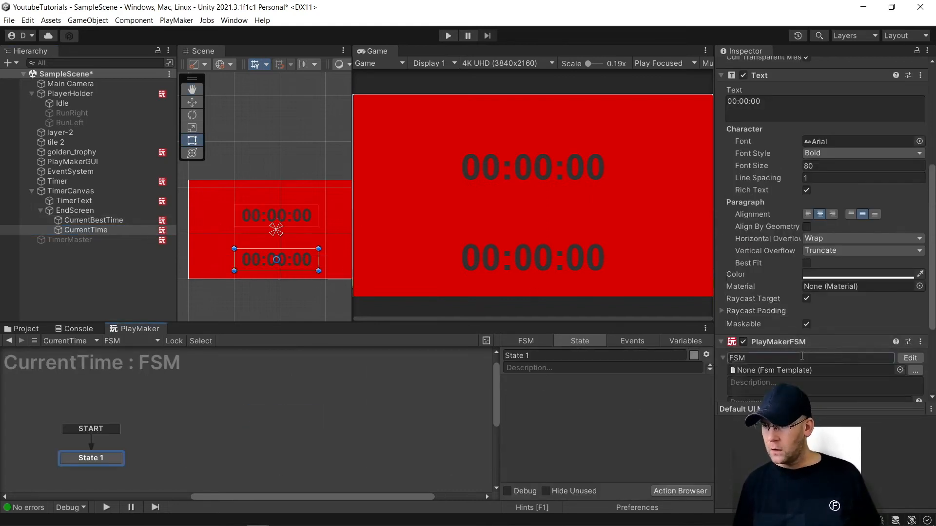
pyautogui.click(802, 358)
pyautogui.write('ShowTi')
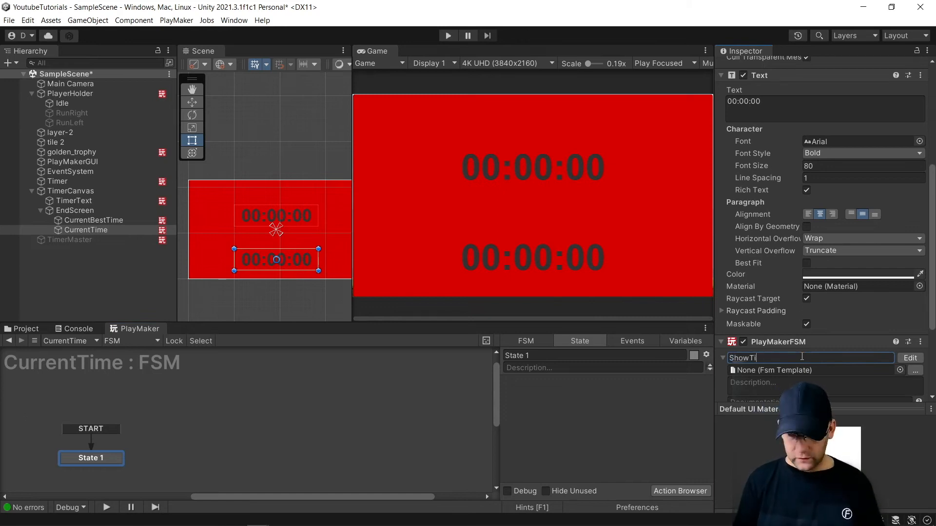
pyautogui.write('me')
pyautogui.press('Return')
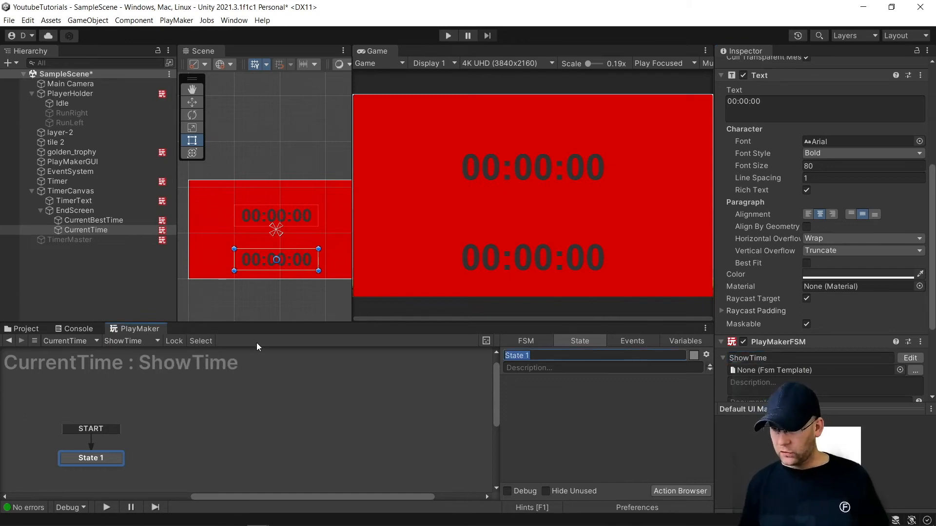
pyautogui.write('ShowTime')
pyautogui.press('Return')
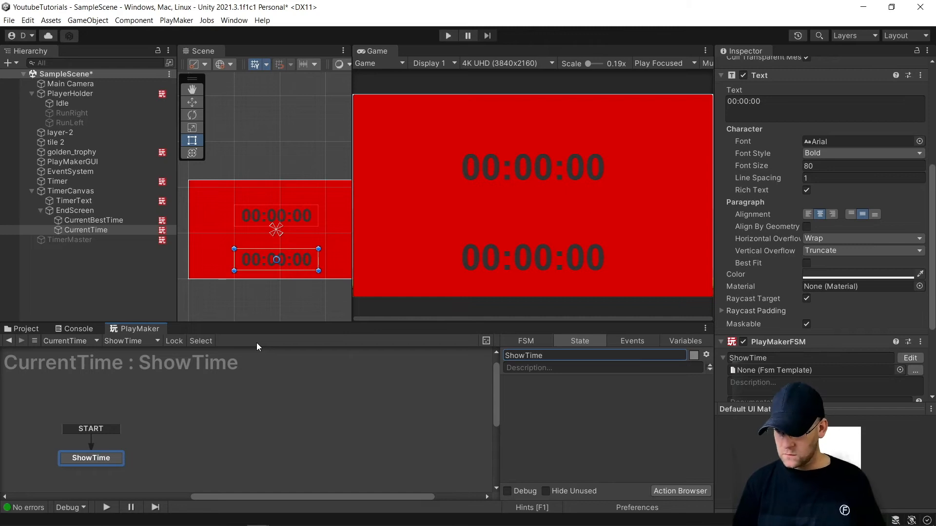
# - Add a UI Text Set Text action to CurrentTime's ShowTime state and set its text to the global CurrentTime_String
pyautogui.click(679, 491)
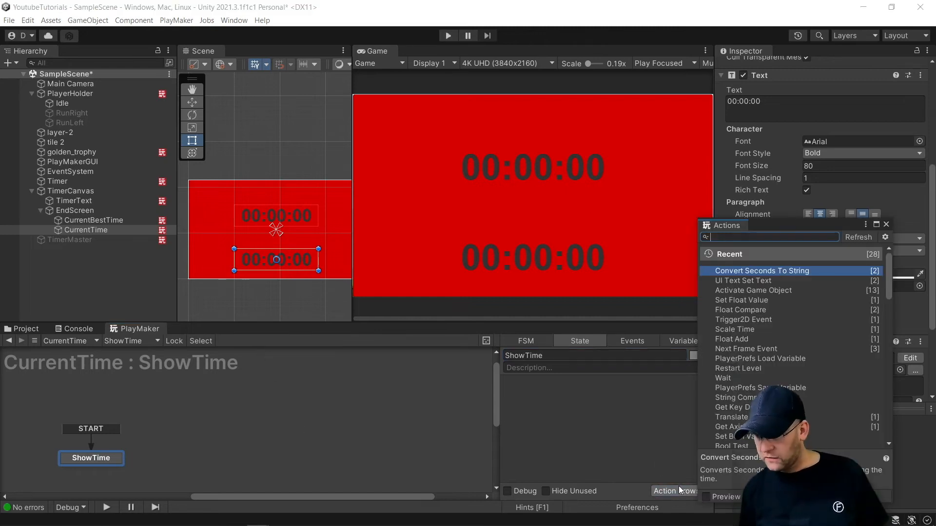
pyautogui.write('ui')
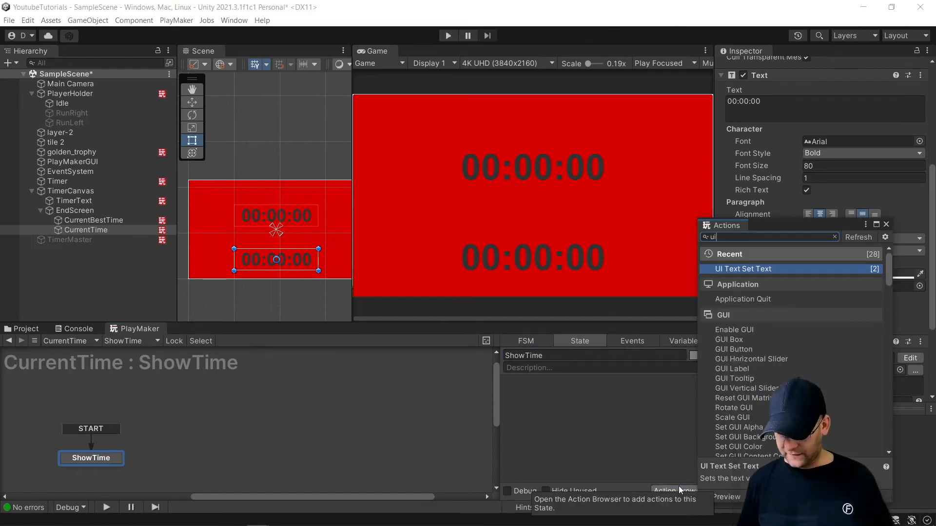
pyautogui.press('Return')
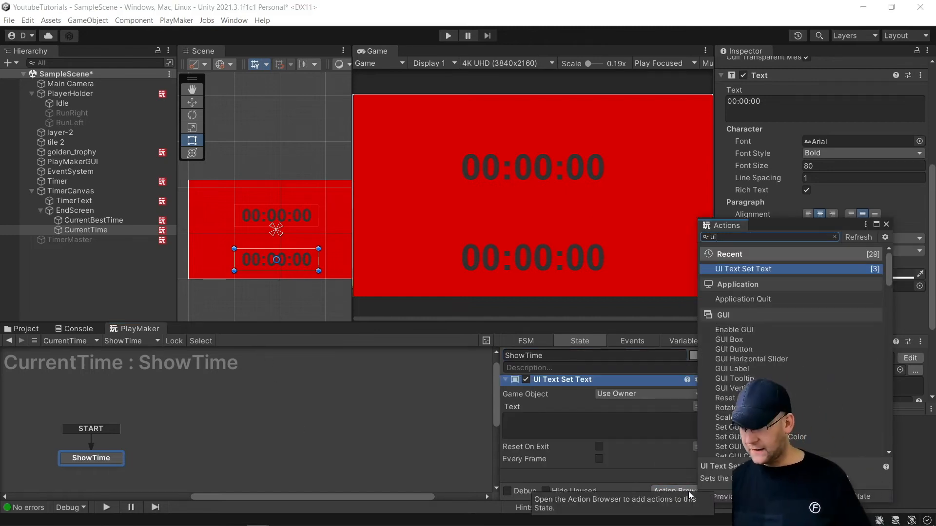
pyautogui.click(886, 225)
pyautogui.click(697, 411)
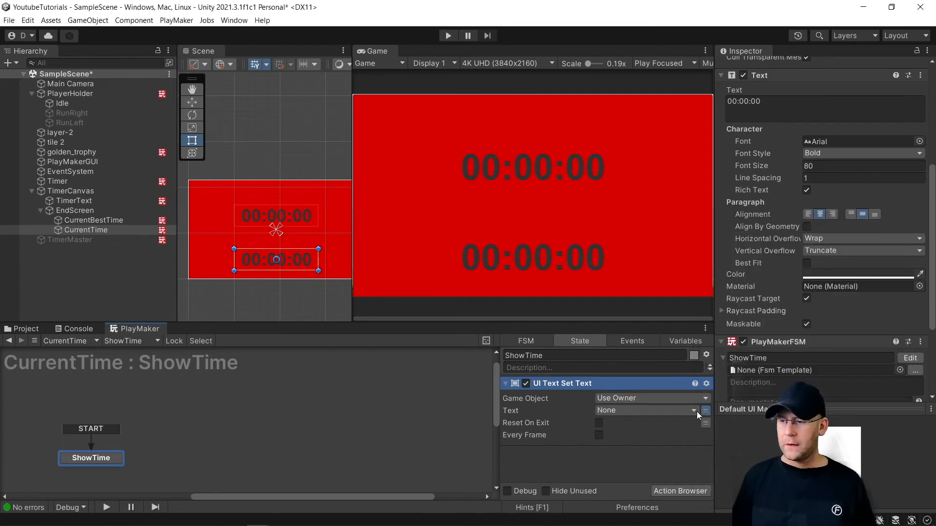
pyautogui.click(685, 411)
pyautogui.moveTo(652, 434)
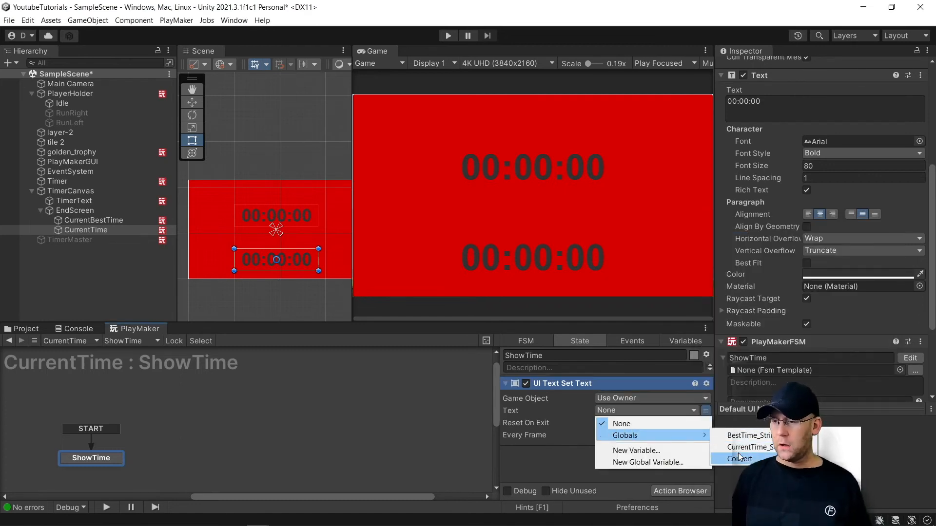
pyautogui.click(746, 447)
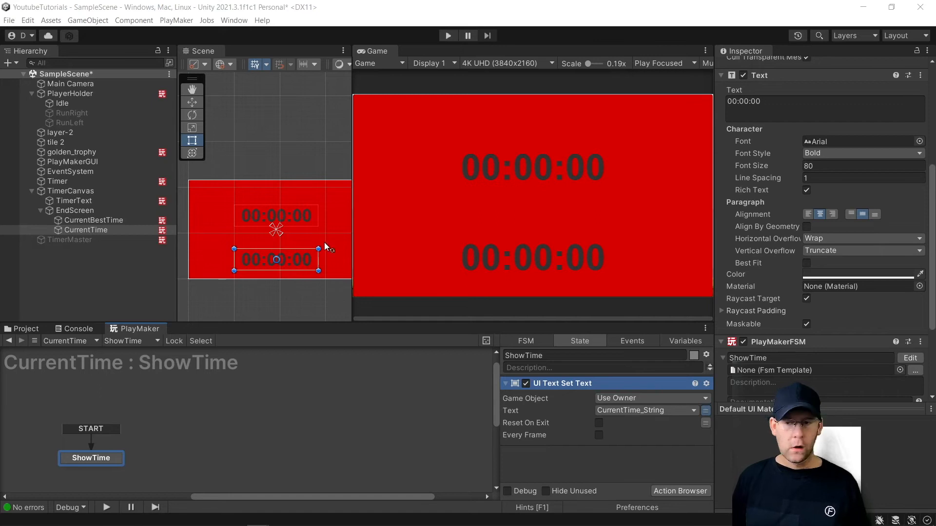
pyautogui.click(102, 390)
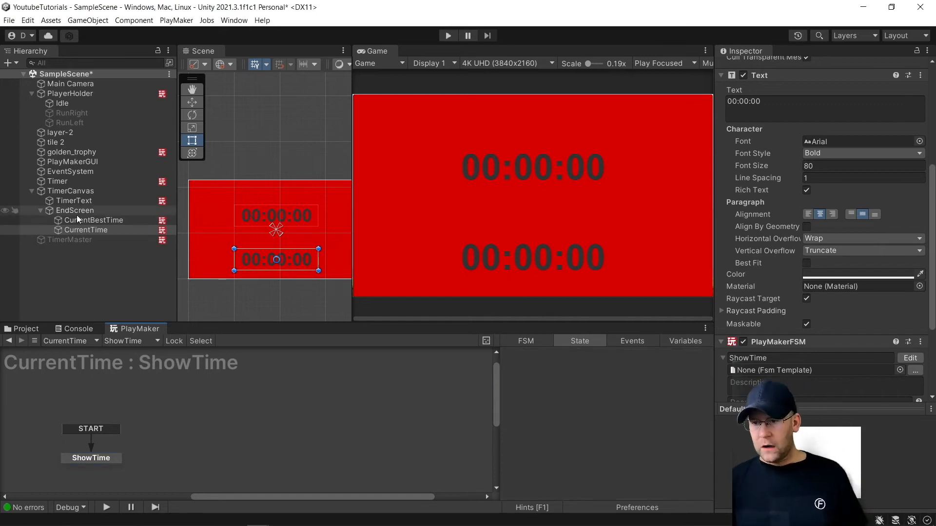
# - Create a TextMeshPro text under EndScreen and import the TMP Essentials resources
pyautogui.rightClick(77, 211)
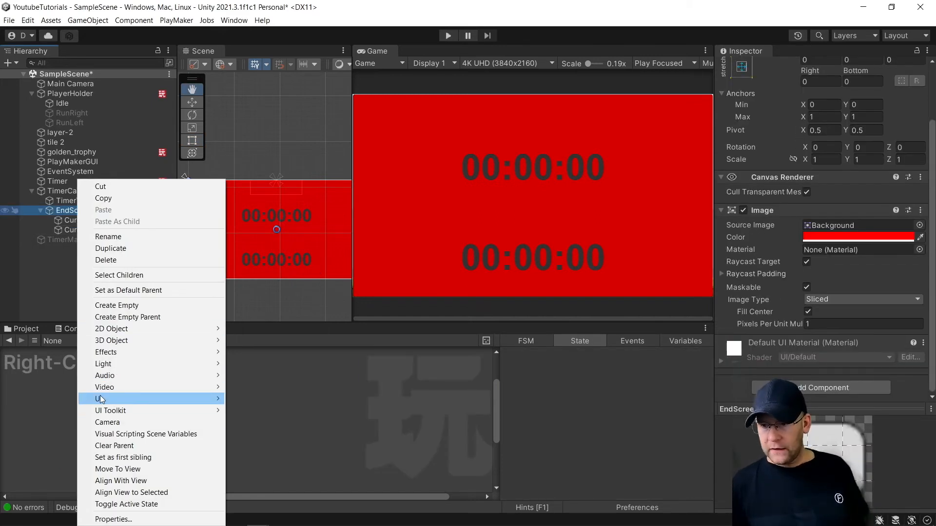
pyautogui.moveTo(101, 400)
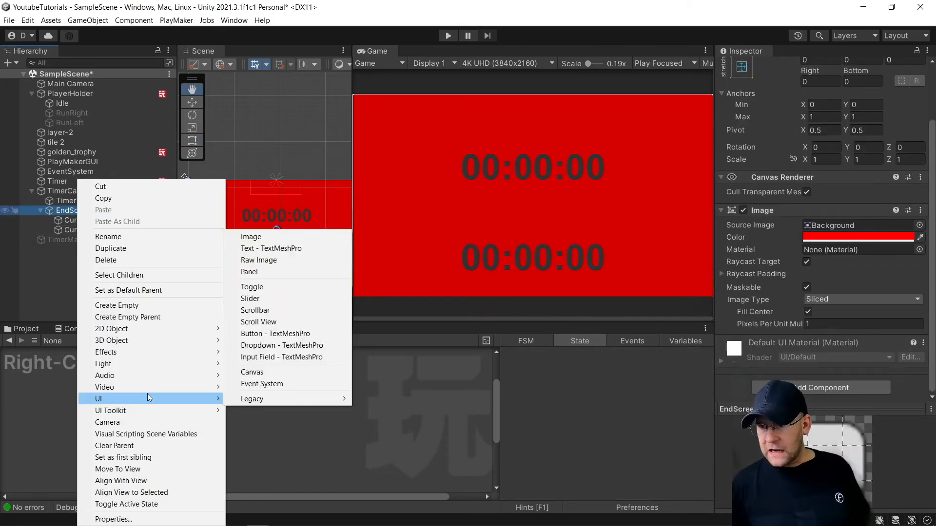
pyautogui.click(277, 249)
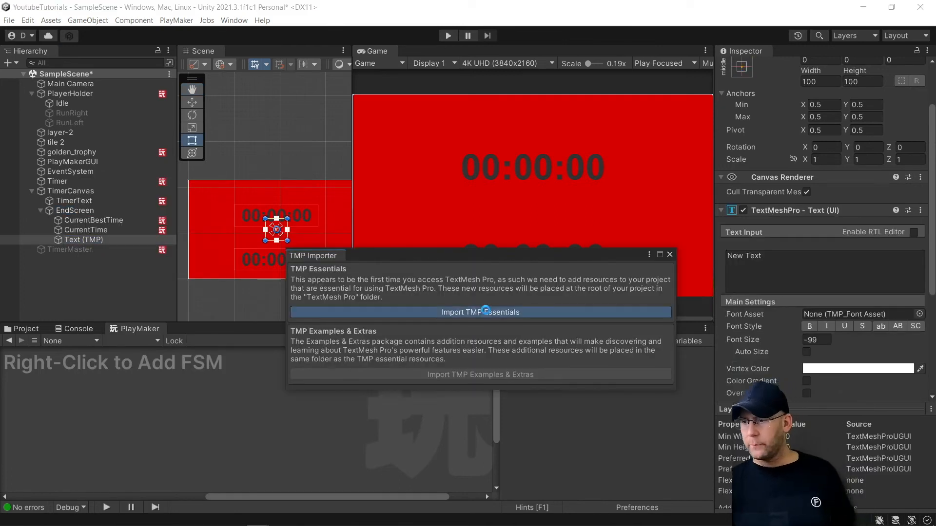
pyautogui.click(485, 311)
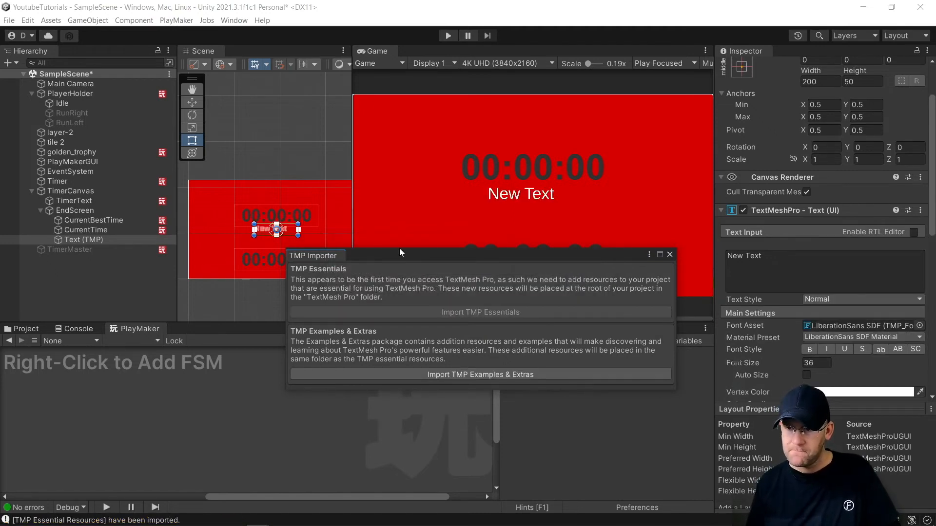
pyautogui.click(671, 254)
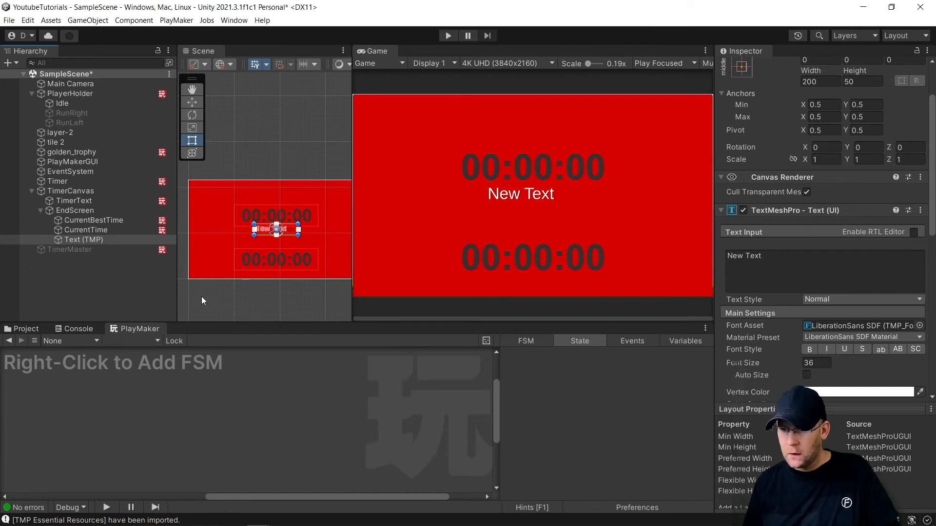
# - Move the new TextMeshPro text straight up above the best time on the red panel, to a Y position of about 137
pyautogui.click(73, 329)
pyautogui.click(157, 329)
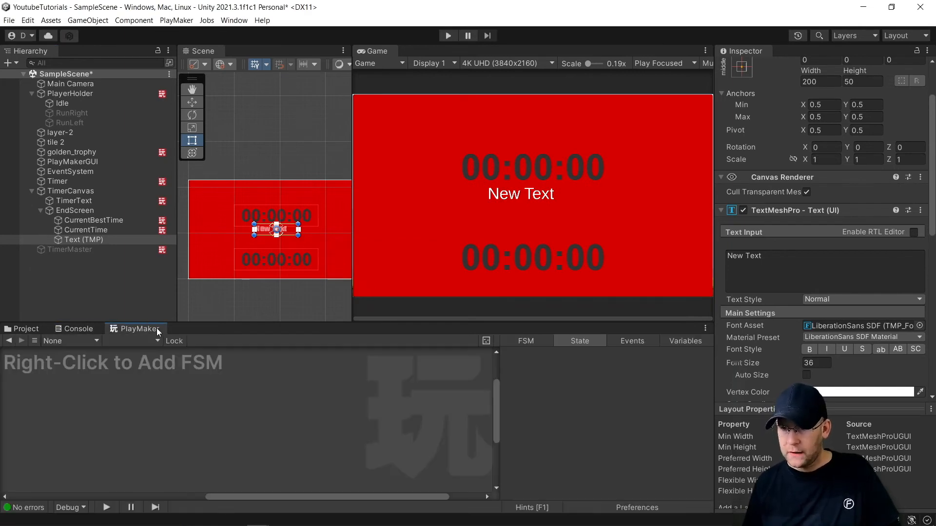
pyautogui.moveTo(291, 236); pyautogui.dragTo(294, 201)
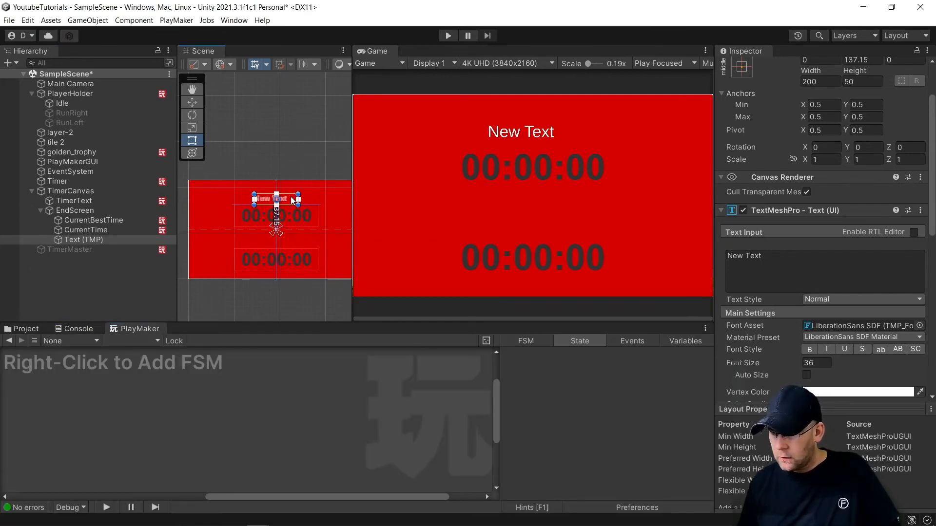
pyautogui.click(823, 252)
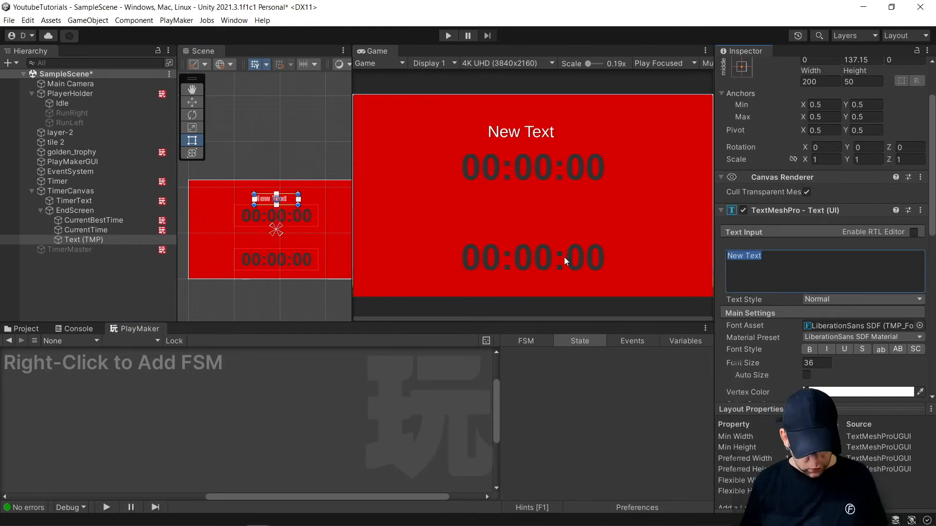
pyautogui.write('Best T')
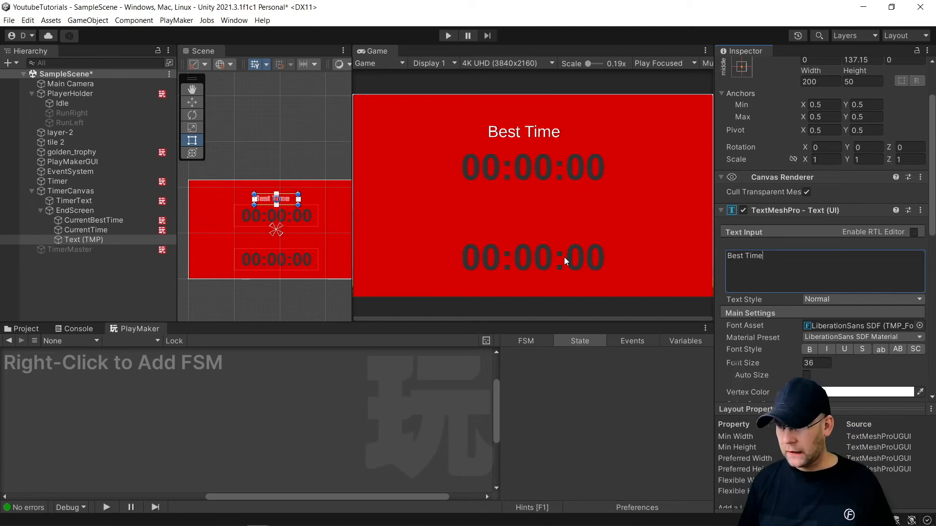
pyautogui.write('i')
pyautogui.press('BackSpace')
pyautogui.press('BackSpace')
pyautogui.press('BackSpace')
pyautogui.press('BackSpace')
pyautogui.press('BackSpace')
pyautogui.press('BackSpace')
pyautogui.press('BackSpace')
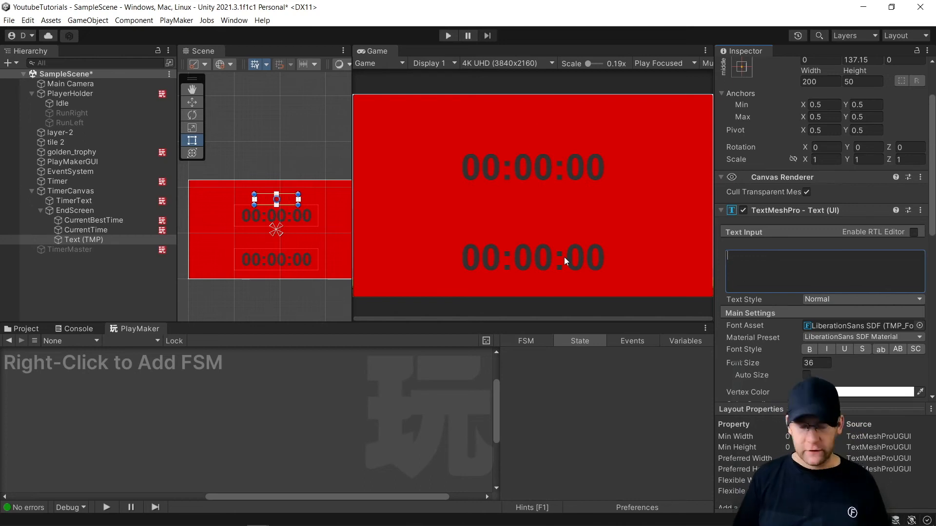
# - Set the new label's text to "Record Time" and widen its text box to about 247
pyautogui.write('Reco')
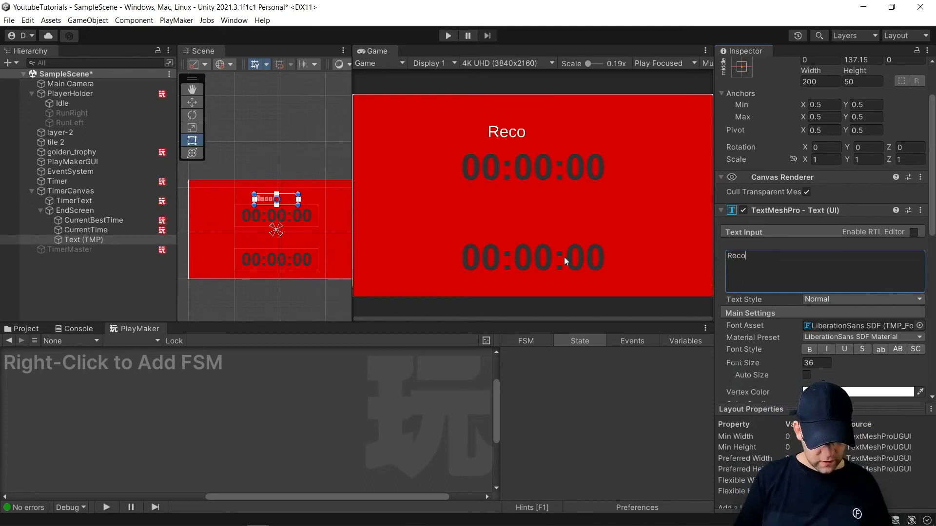
pyautogui.write('rd Time')
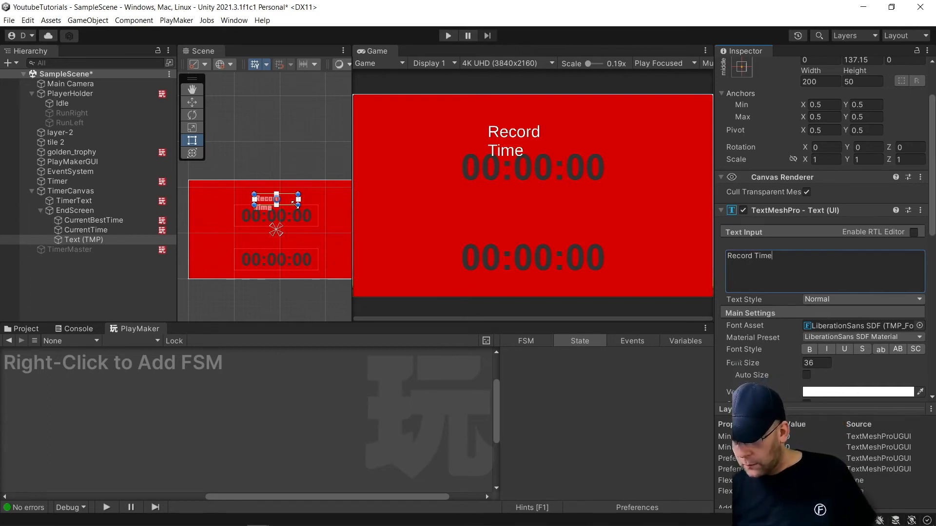
pyautogui.moveTo(300, 203); pyautogui.dragTo(311, 202)
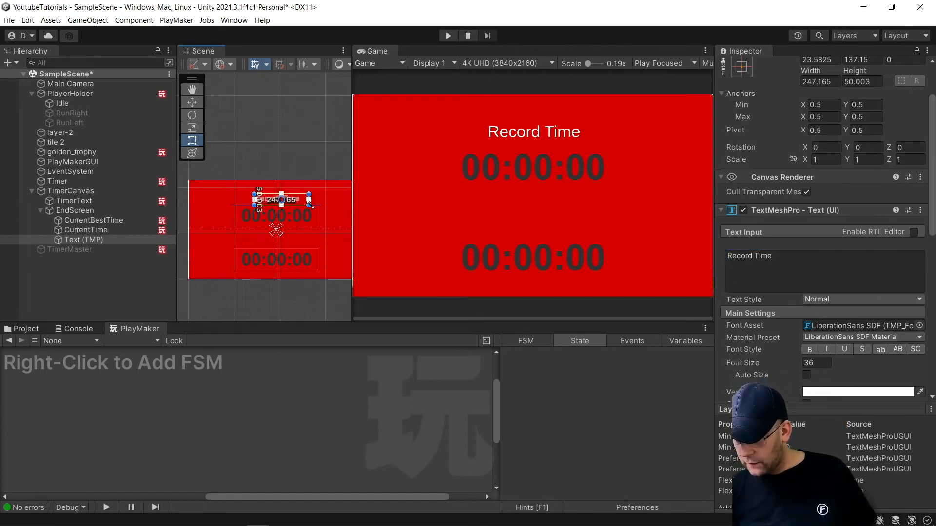
# - Make the Record Time label bold and centre it horizontally above the best time at a Y position of 126
pyautogui.click(814, 348)
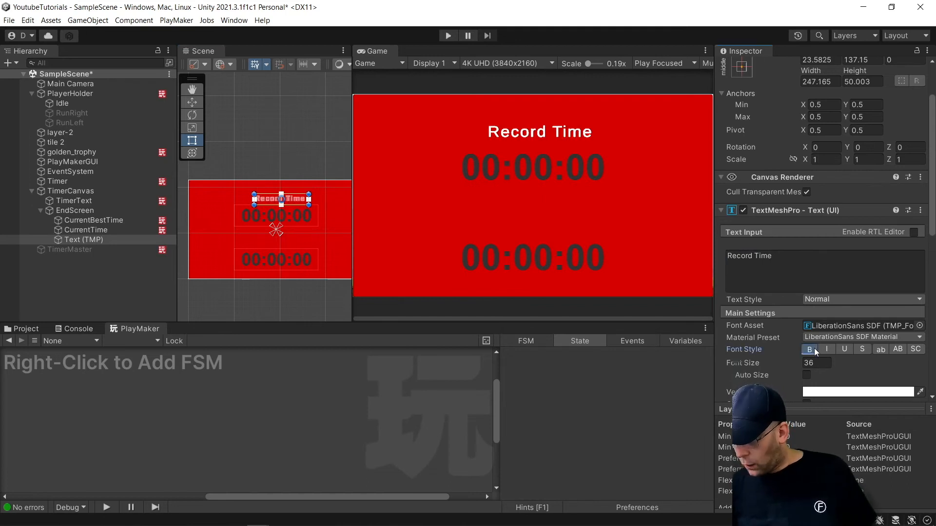
pyautogui.scroll(3, 312, 199)
pyautogui.moveTo(299, 200); pyautogui.dragTo(291, 205)
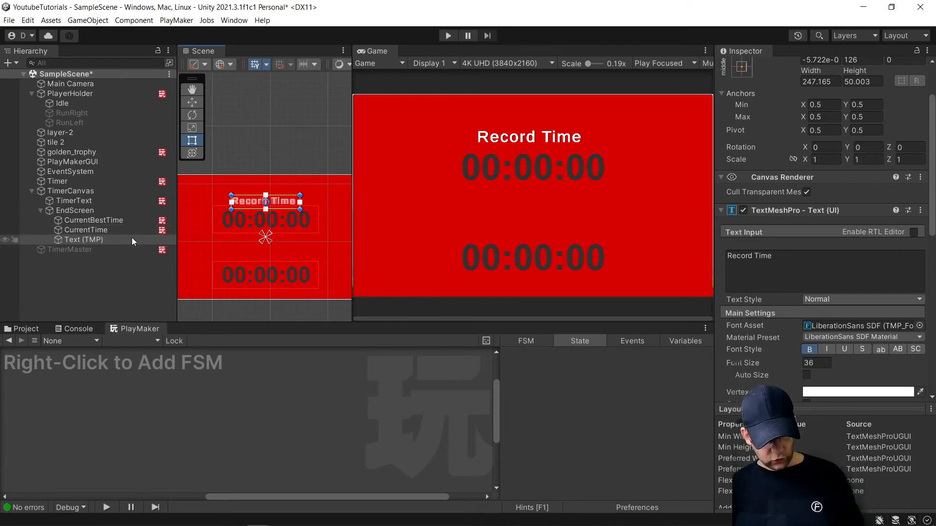
pyautogui.click(95, 233)
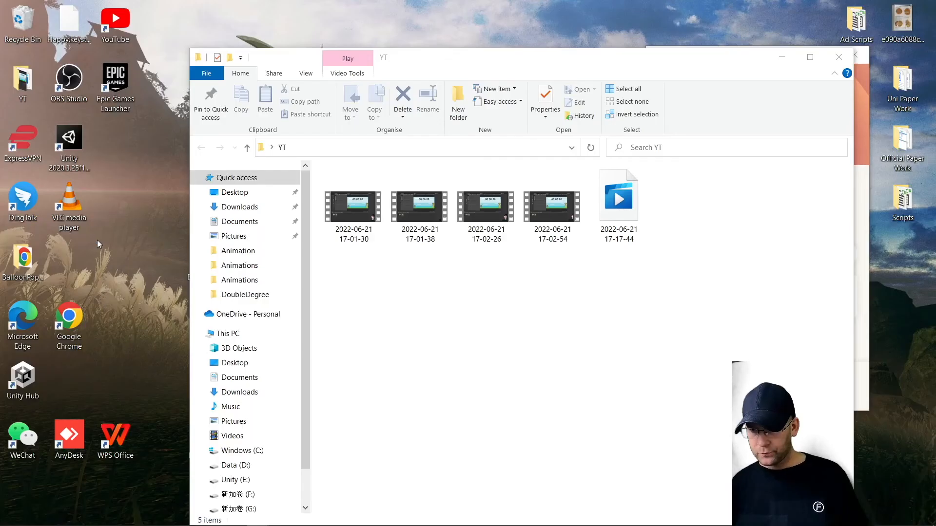
pyautogui.press('super+d')
pyautogui.moveTo(168, 524)
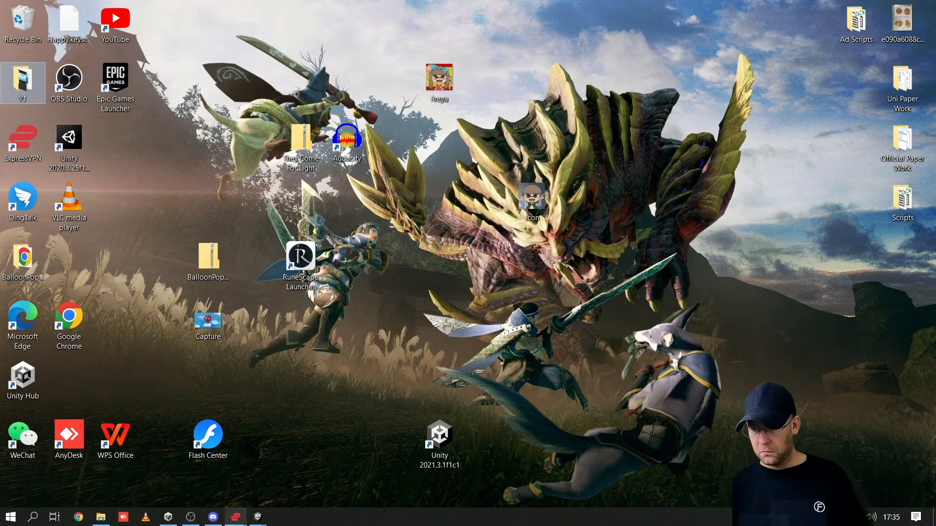
pyautogui.moveTo(258, 517)
pyautogui.click(290, 489)
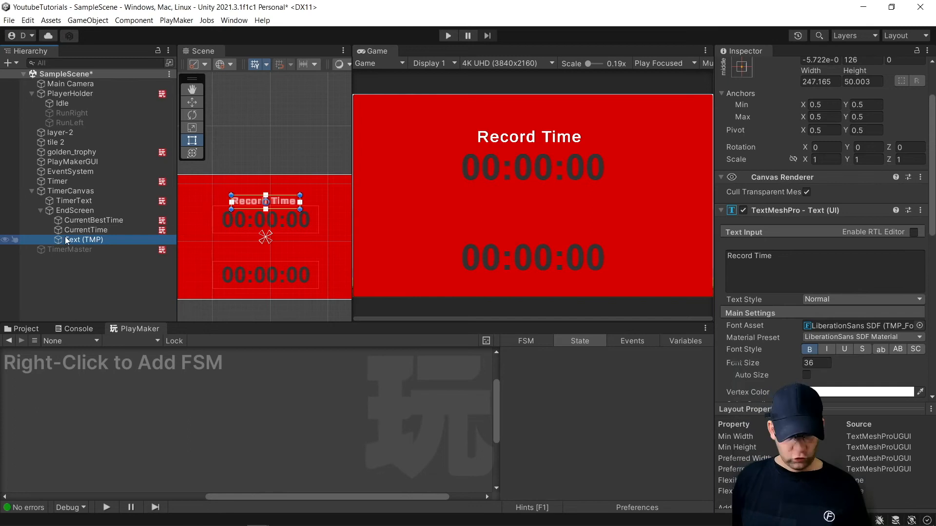
# - Duplicate the Record Time label and rename the original object ReordTimeText
pyautogui.hotkey('ctrl', 'd')
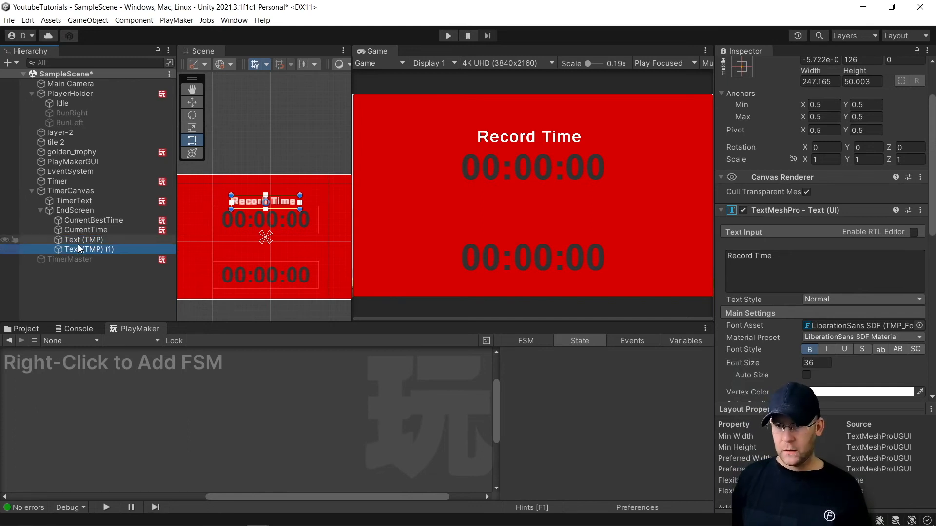
pyautogui.click(80, 242)
pyautogui.click(80, 241)
pyautogui.write('Re')
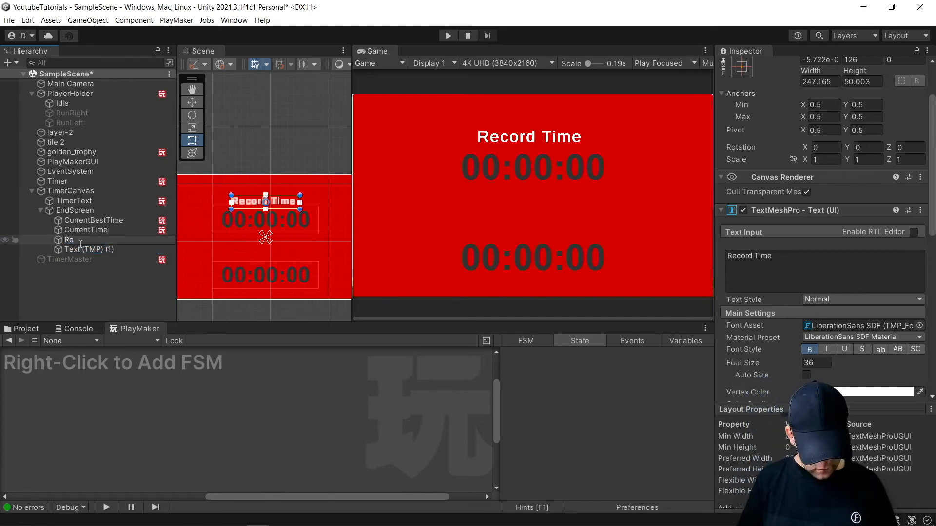
pyautogui.write('cordTimeText')
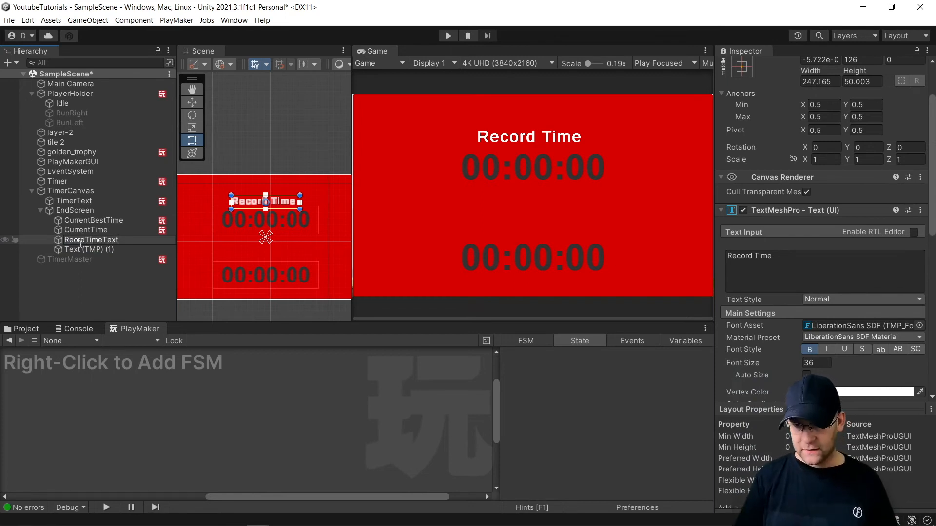
pyautogui.press('Return')
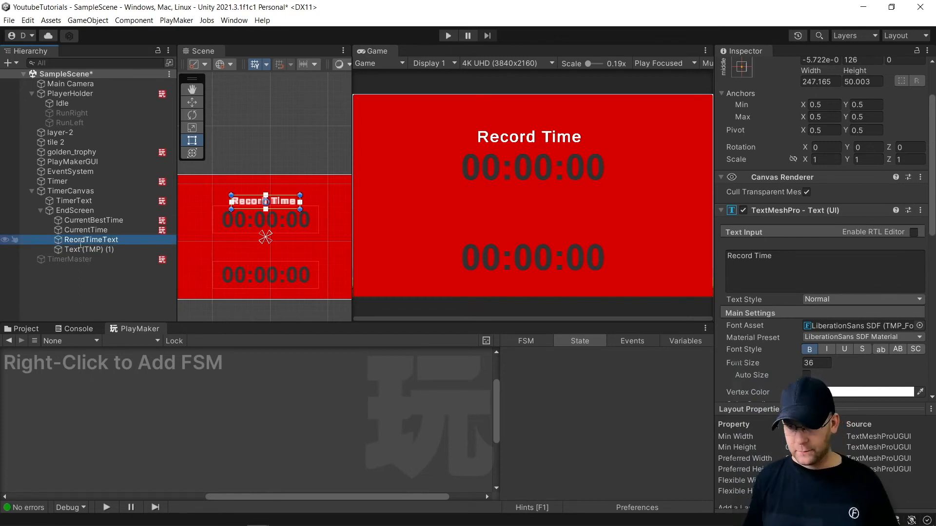
# - Rename the duplicated label CurrentTimeText and move it straight down above the lower time, to a Y position of about -63
pyautogui.click(80, 253)
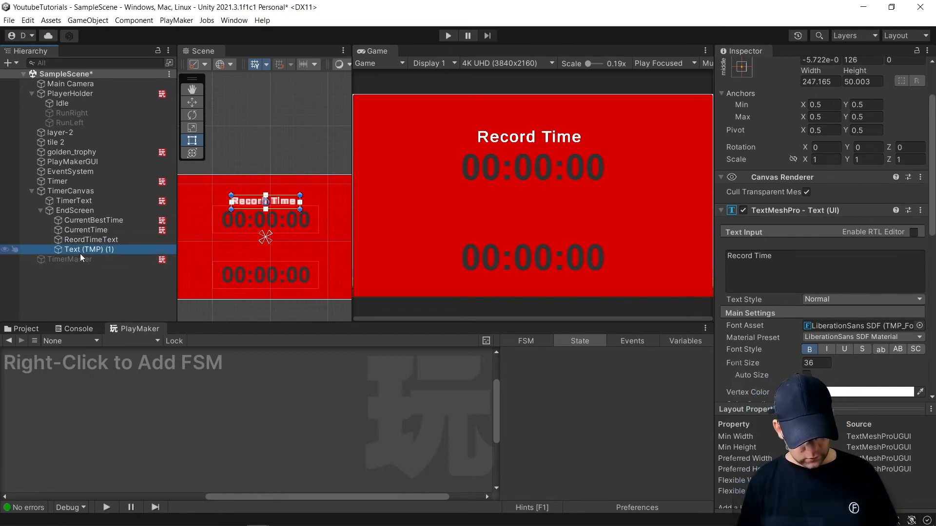
pyautogui.press('F2')
pyautogui.write('C')
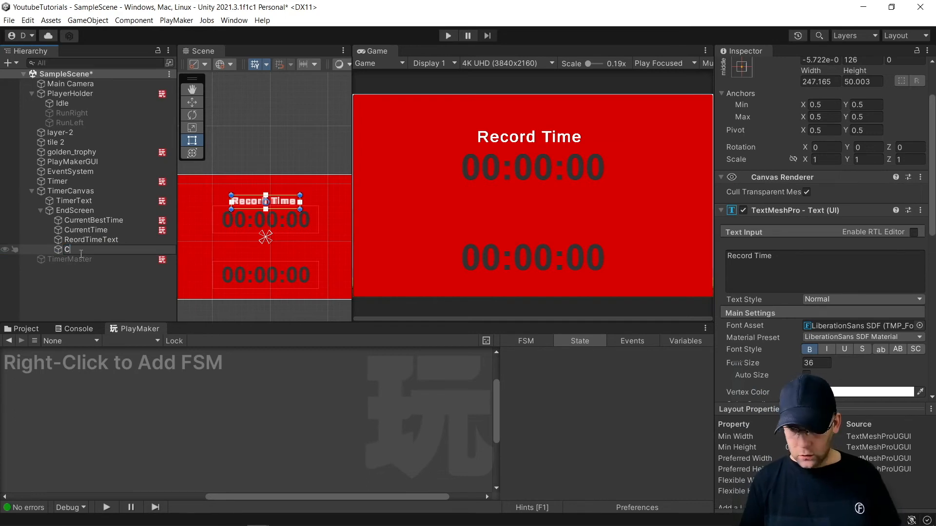
pyautogui.write('urrentTimeText')
pyautogui.press('Return')
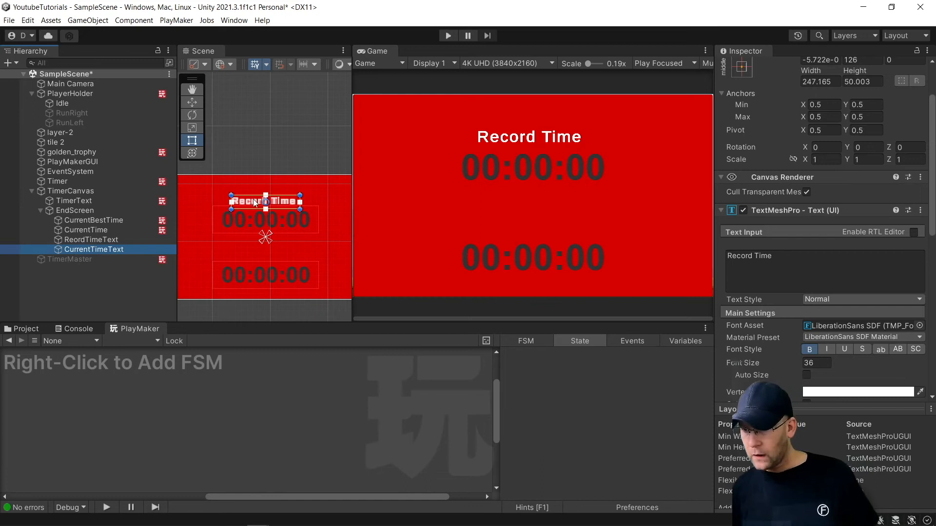
pyautogui.moveTo(288, 208); pyautogui.dragTo(288, 262)
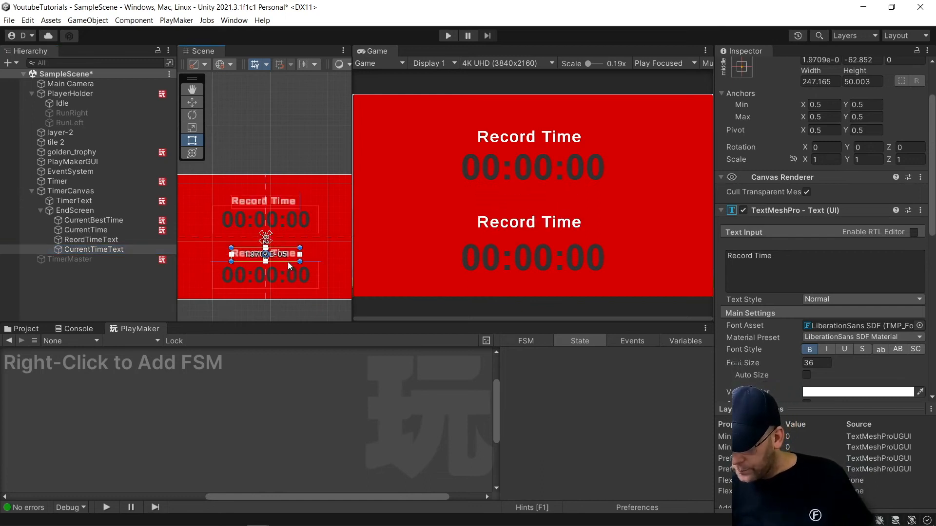
# - Set the text of the CurrentTimeText label to "Your Time:"
pyautogui.click(841, 276)
pyautogui.write('Curr')
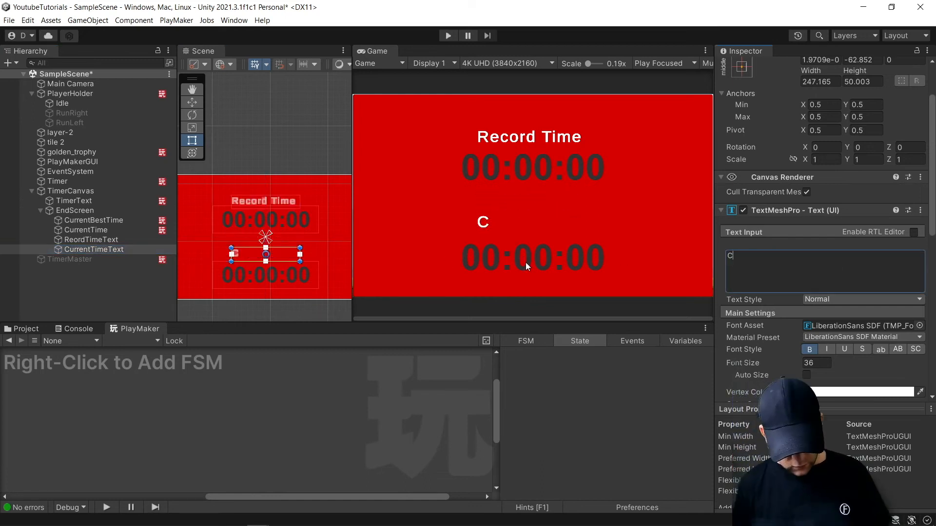
pyautogui.press('BackSpace')
pyautogui.press('BackSpace')
pyautogui.press('BackSpace')
pyautogui.press('BackSpace')
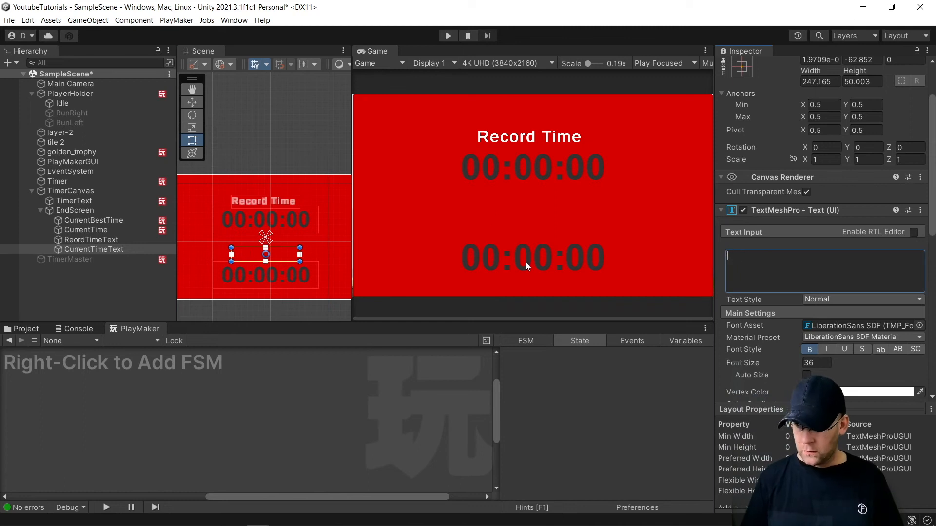
pyautogui.write('Your Time')
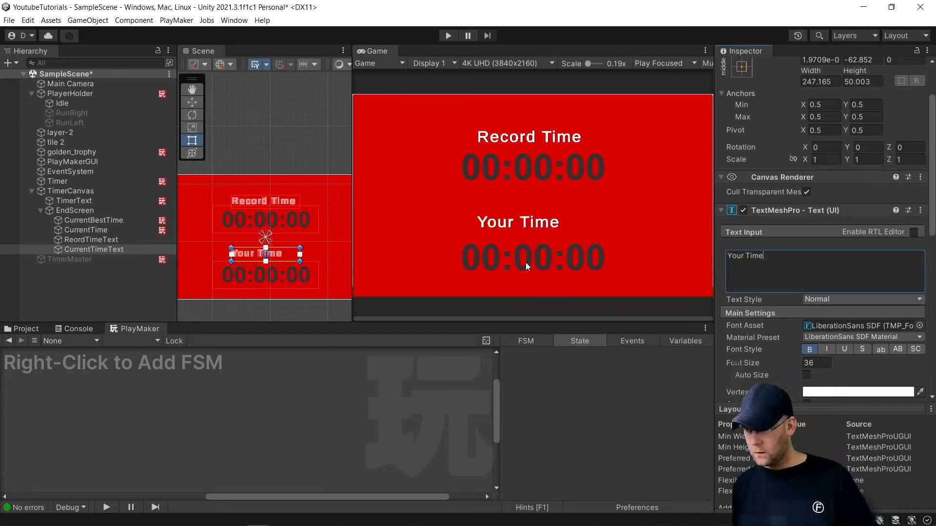
pyautogui.write(':')
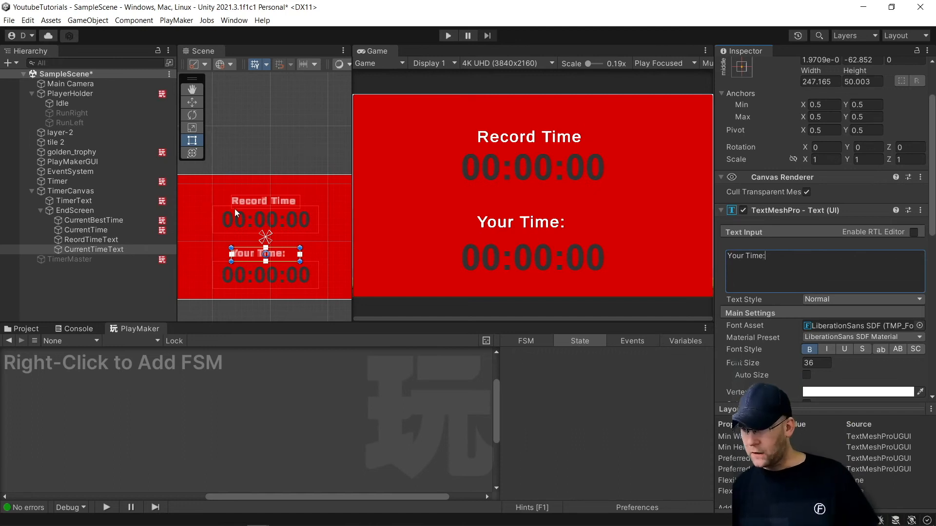
# - Add a semicolon to the end of the upper label's text so it reads "Record Time;"
pyautogui.click(98, 238)
pyautogui.click(813, 264)
pyautogui.hotkey('ctrl', 'a')
pyautogui.write(':')
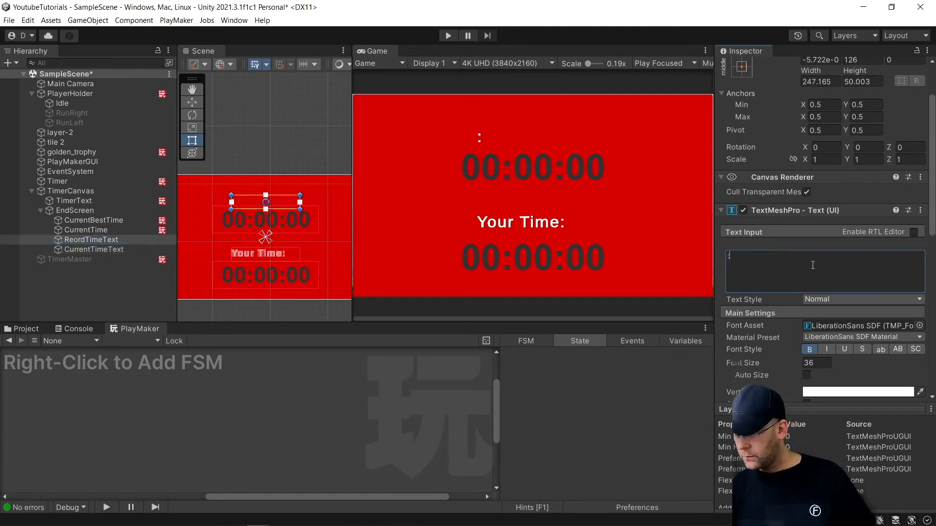
pyautogui.hotkey('ctrl', 'z')
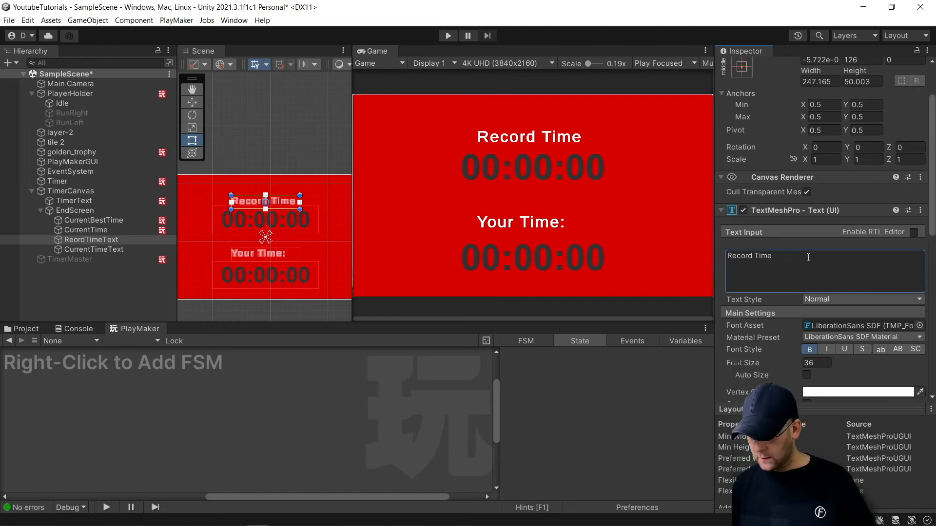
pyautogui.hotkey('ctrl', 'a')
pyautogui.write(':')
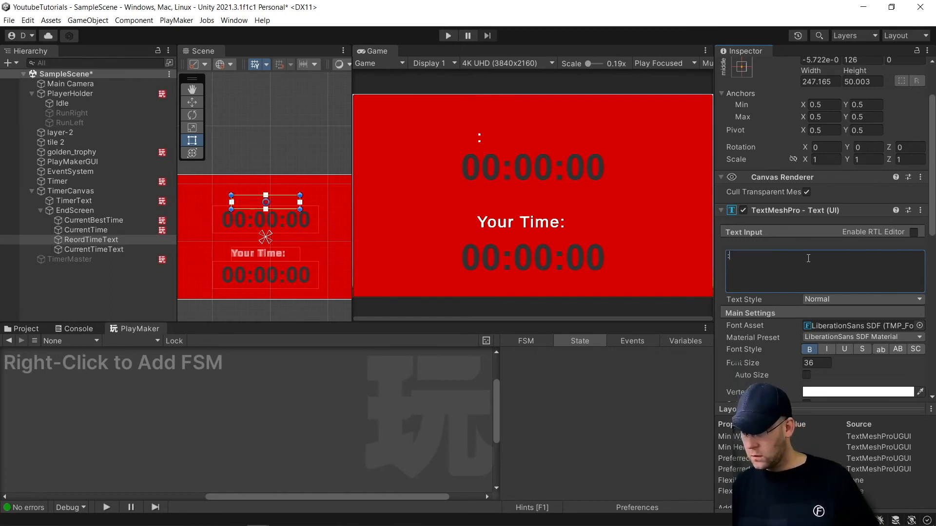
pyautogui.hotkey('ctrl', 'z')
pyautogui.hotkey('ctrl', 'a')
pyautogui.click(809, 258)
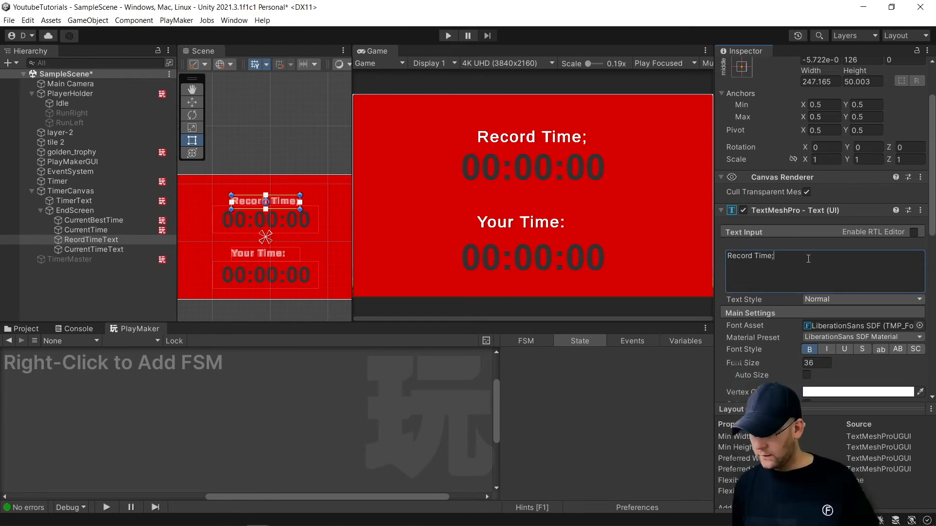
pyautogui.click(122, 287)
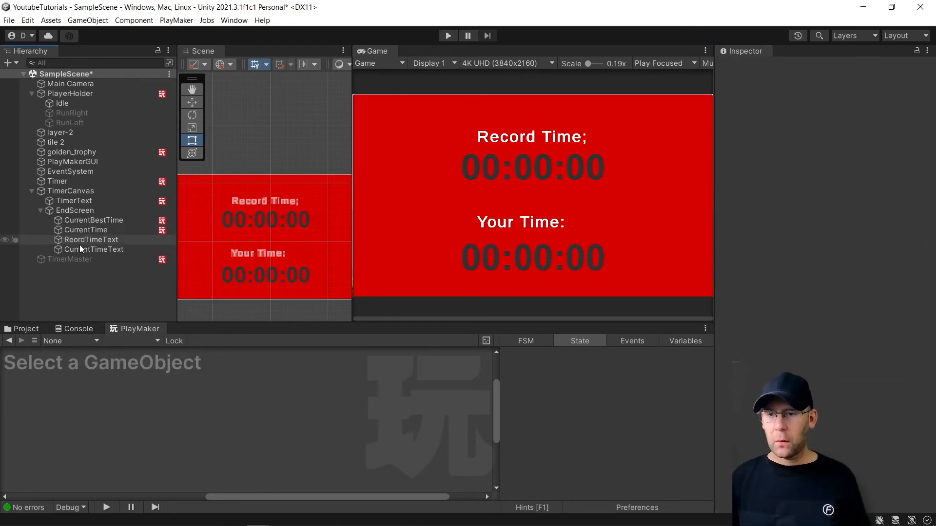
# - Correct the upper label object's name to RecordTimeText and clear the selection
pyautogui.click(81, 241)
pyautogui.click(81, 241)
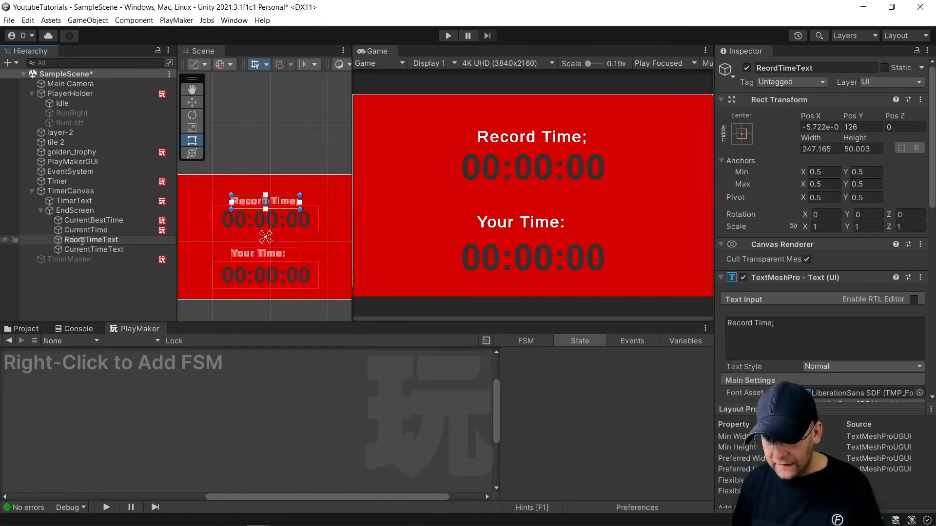
pyautogui.click(81, 241)
pyautogui.write('c')
pyautogui.press('Return')
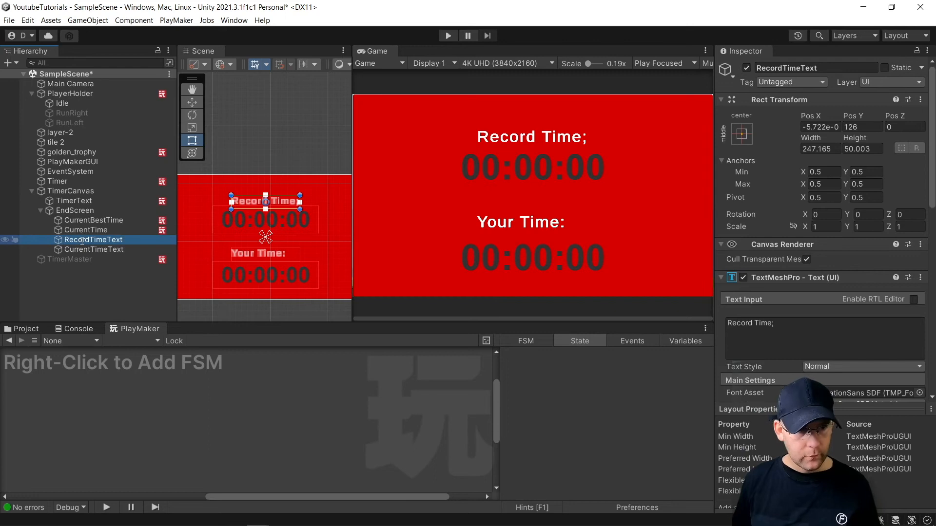
pyautogui.click(95, 270)
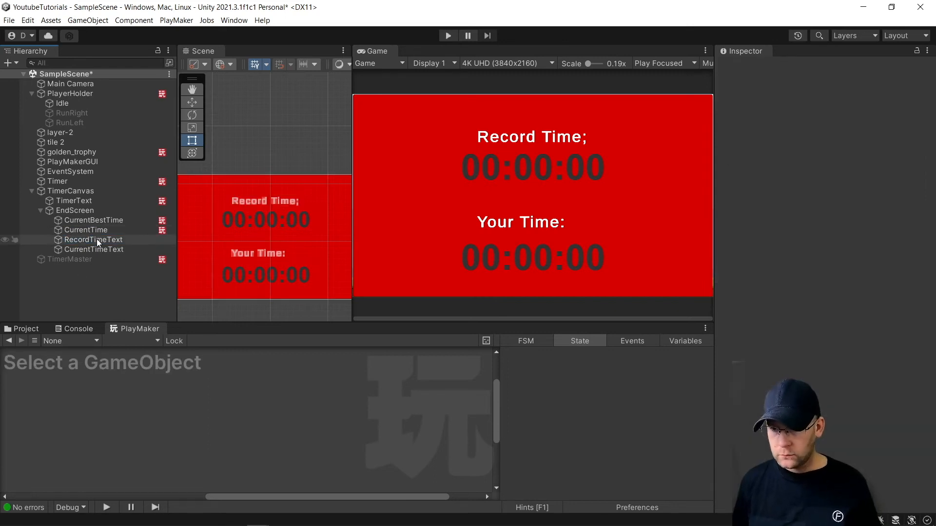
# - Create another TextMeshPro text under EndScreen and name it NewTime
pyautogui.click(82, 214)
pyautogui.rightClick(82, 215)
pyautogui.moveTo(132, 401)
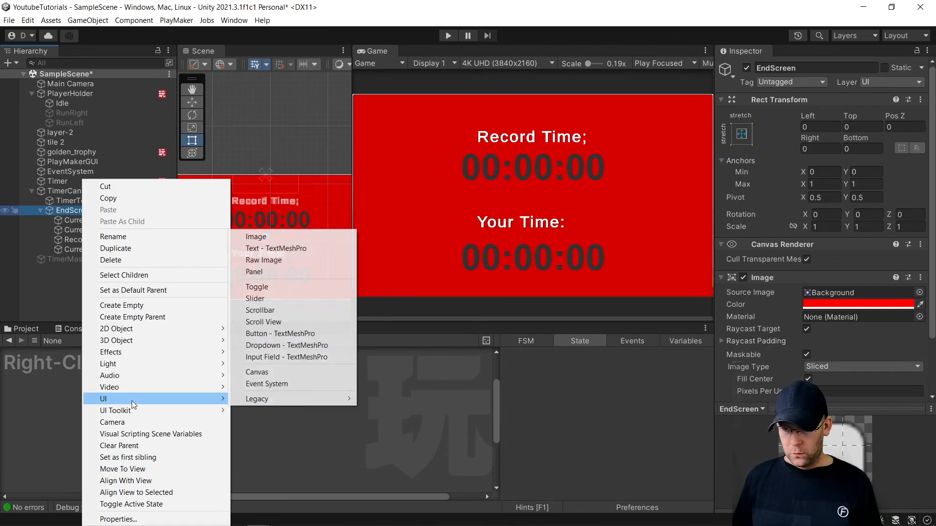
pyautogui.click(283, 248)
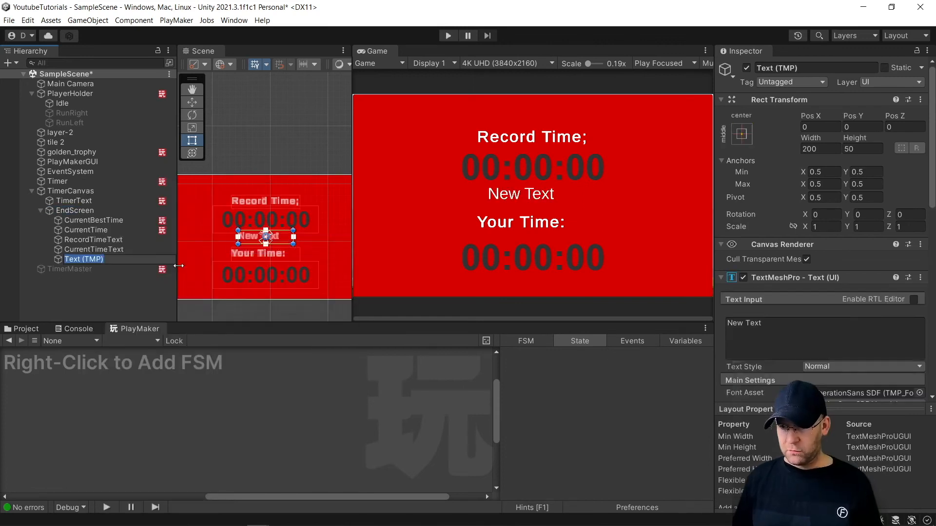
pyautogui.write('NewTime')
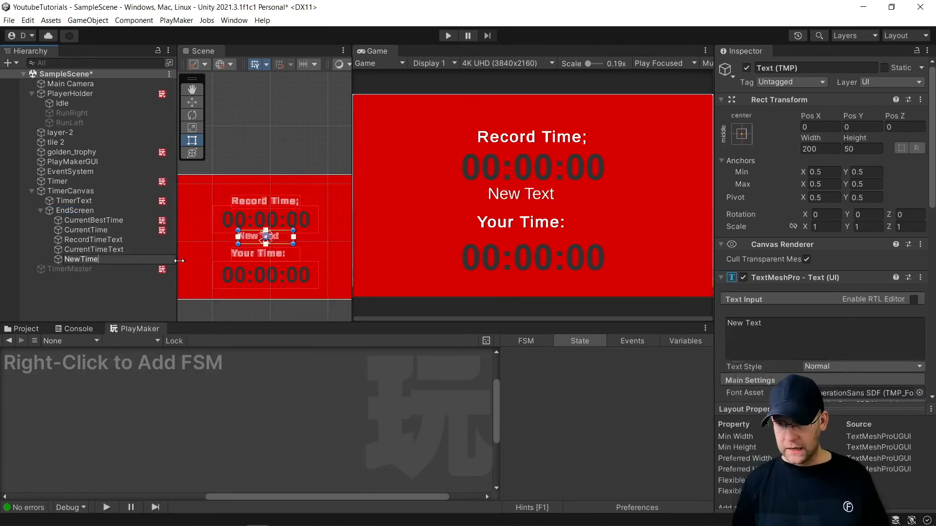
pyautogui.press('Return')
# - Set the text of the NewTime label to "NEW!" and make it bold
pyautogui.click(878, 353)
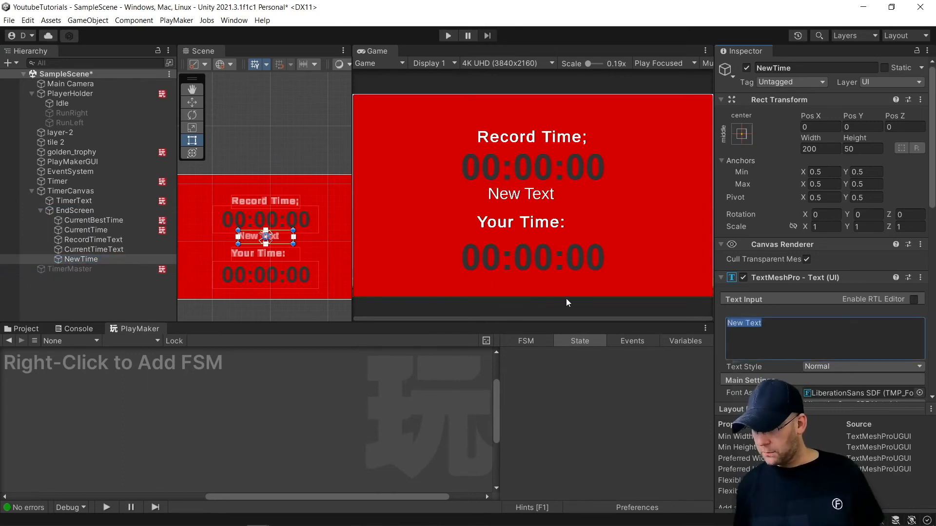
pyautogui.write('NEW!')
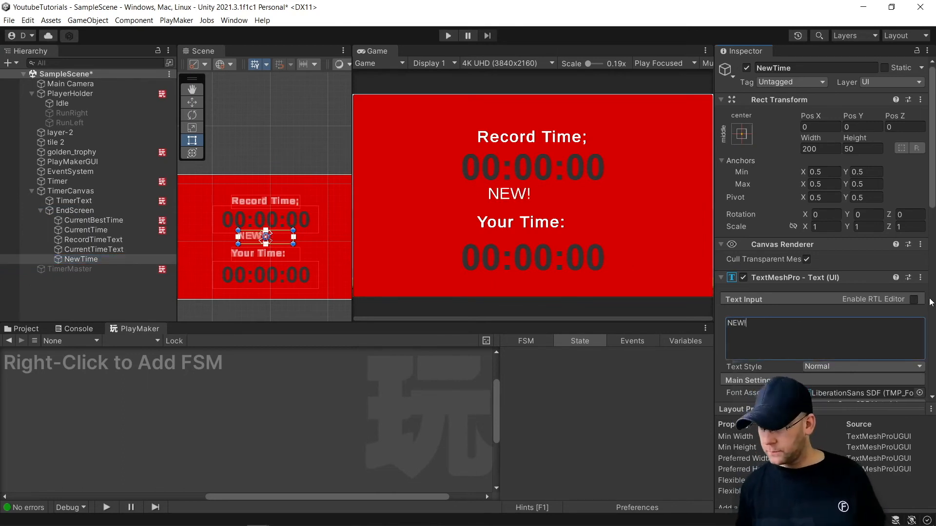
pyautogui.scroll(-2, 838, 365)
pyautogui.click(810, 350)
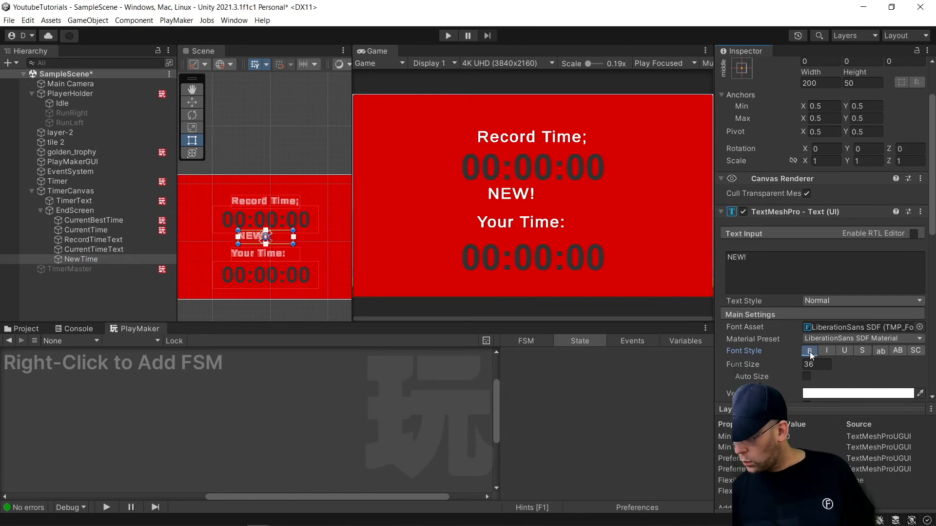
# - Change the vertex color of the NewTime text to bright green, 00FF0E
pyautogui.scroll(-4, 814, 347)
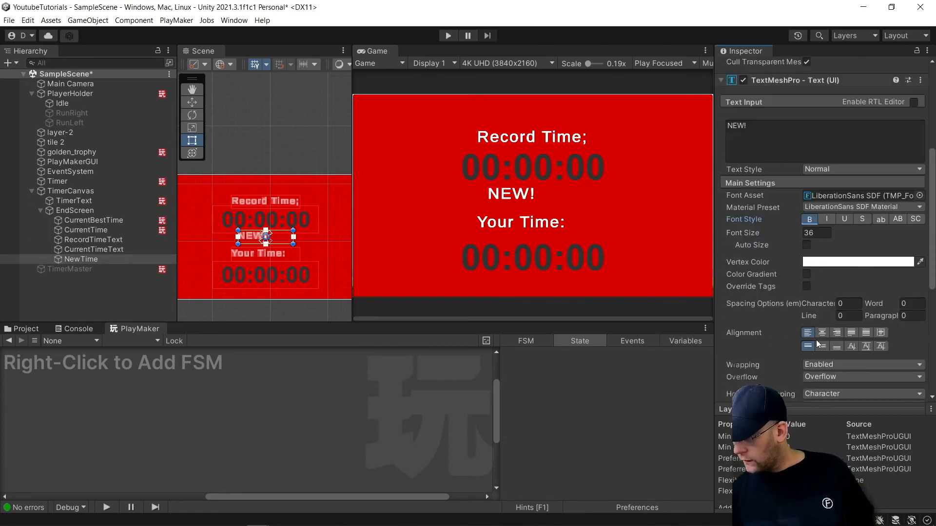
pyautogui.click(849, 263)
pyautogui.click(830, 280)
pyautogui.moveTo(839, 296); pyautogui.dragTo(892, 296)
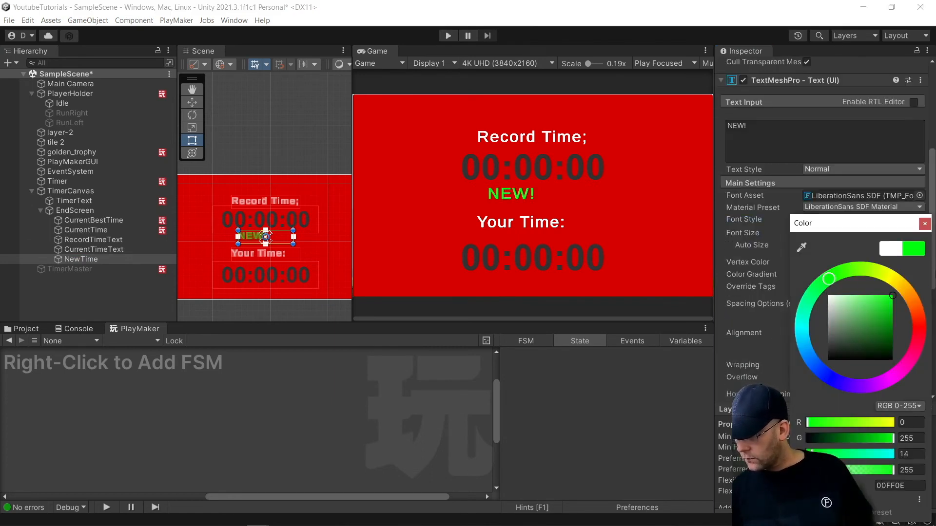
pyautogui.click(924, 225)
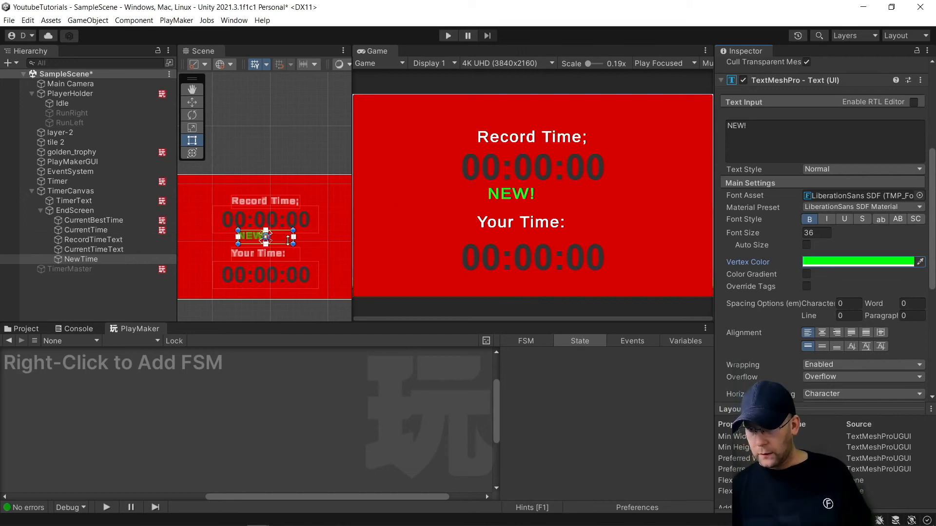
# - Move the NewTime label above the record time label, to about X 37, Y 163, and deactivate the object
pyautogui.moveTo(285, 244); pyautogui.dragTo(294, 198)
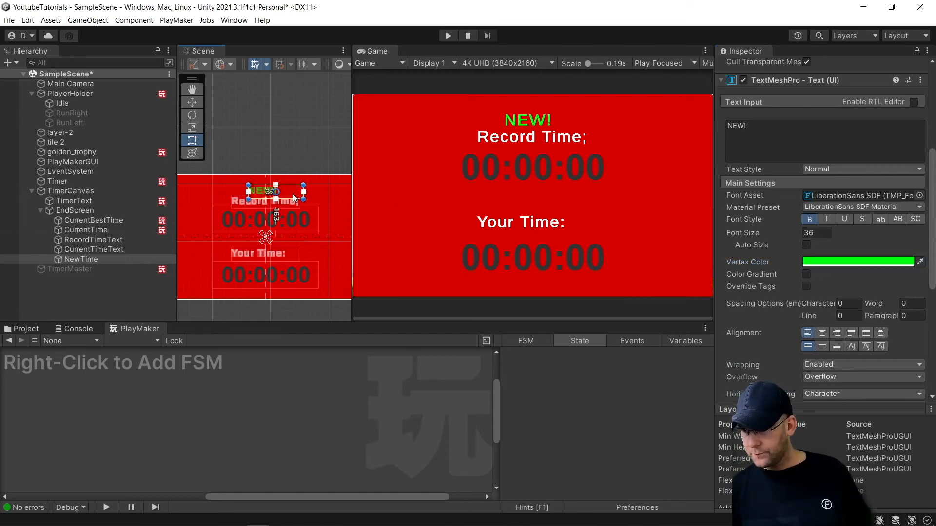
pyautogui.scroll(5, 744, 162)
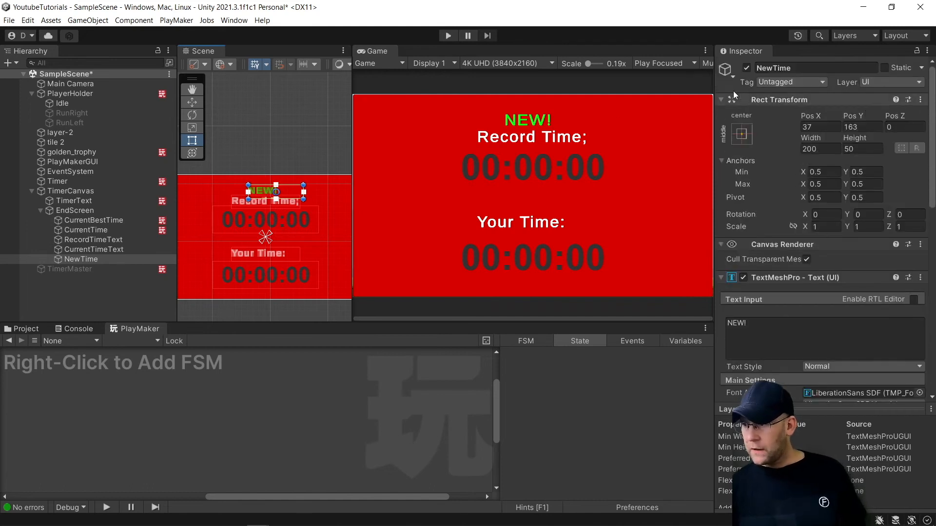
pyautogui.click(747, 67)
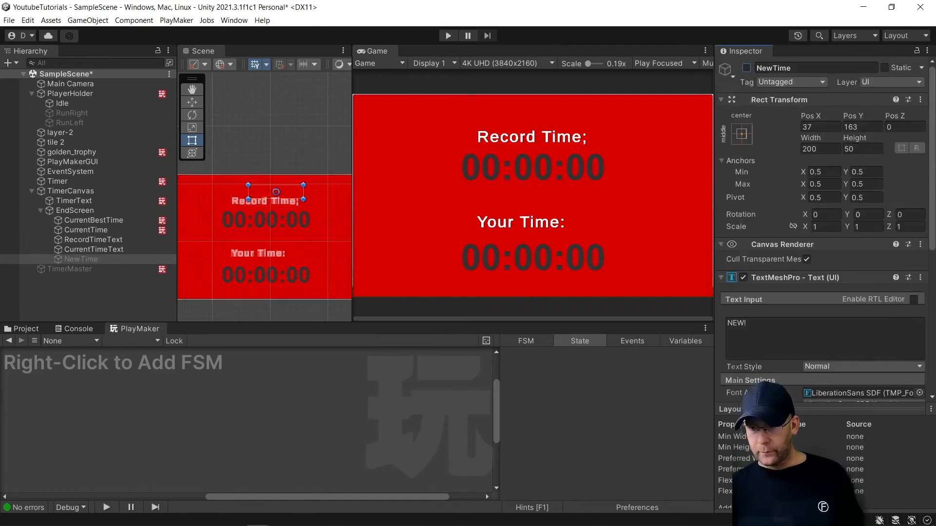
# - Collapse the EndScreen hierarchy and deactivate the EndScreen object
pyautogui.click(41, 210)
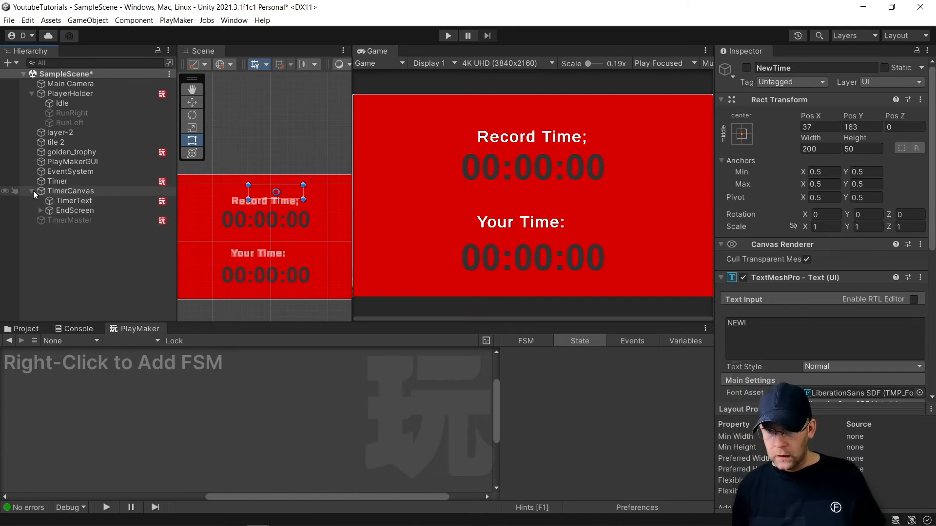
pyautogui.click(68, 209)
pyautogui.click(746, 68)
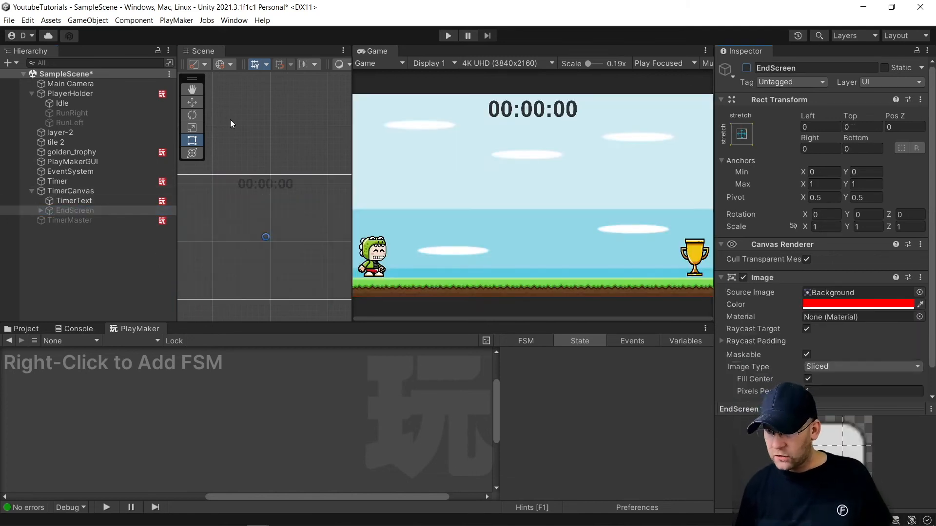
# - Make the Activate Game Object action in TimerMaster's SetNewTime state target the specified NewTime object
pyautogui.click(63, 219)
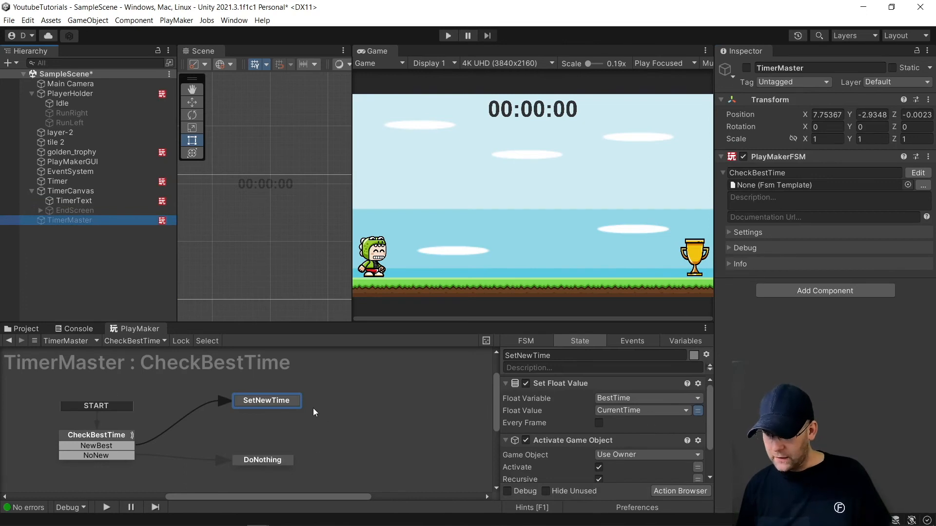
pyautogui.scroll(-2, 606, 446)
pyautogui.scroll(2, 607, 428)
pyautogui.click(629, 455)
pyautogui.click(638, 483)
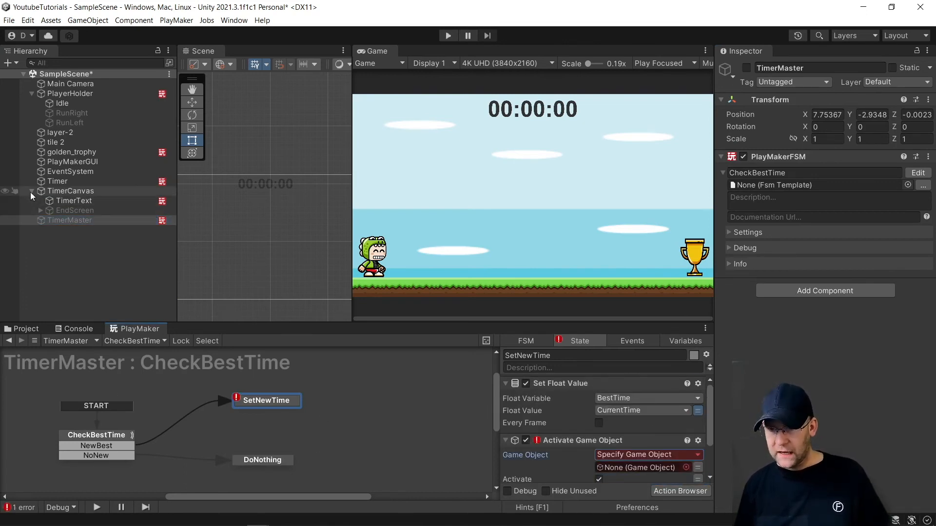
pyautogui.click(41, 210)
pyautogui.moveTo(90, 259); pyautogui.dragTo(630, 471)
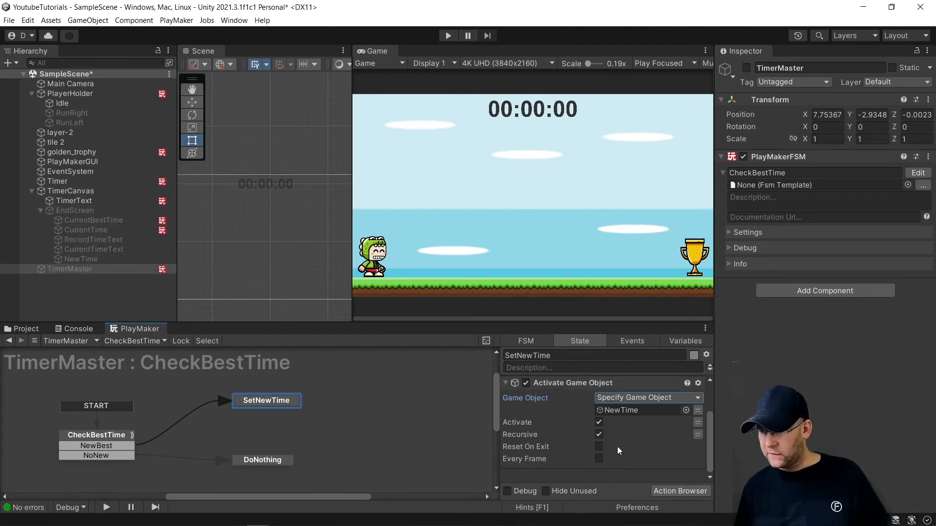
pyautogui.scroll(2, 621, 456)
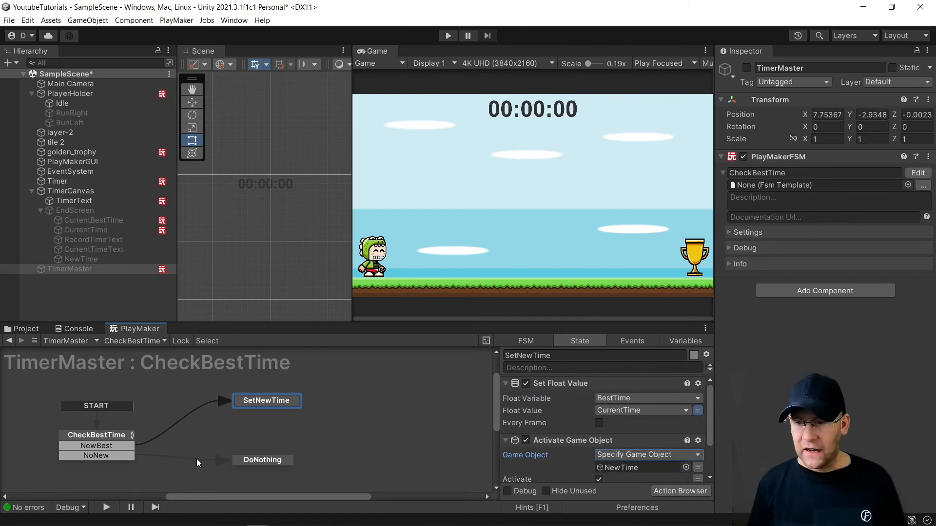
# - Point the DoNothing state's deactivating Activate Game Object action at the specified NewTime object and save the scene
pyautogui.click(254, 460)
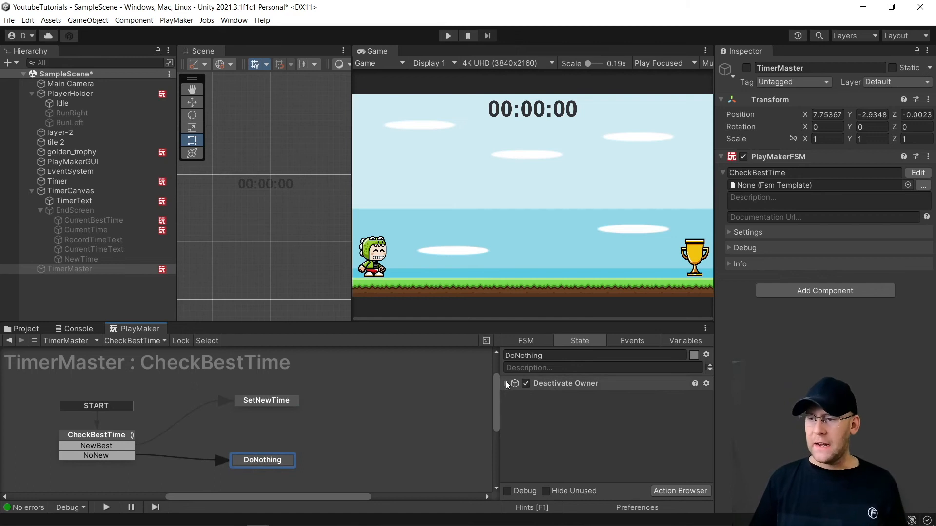
pyautogui.click(506, 387)
pyautogui.click(633, 398)
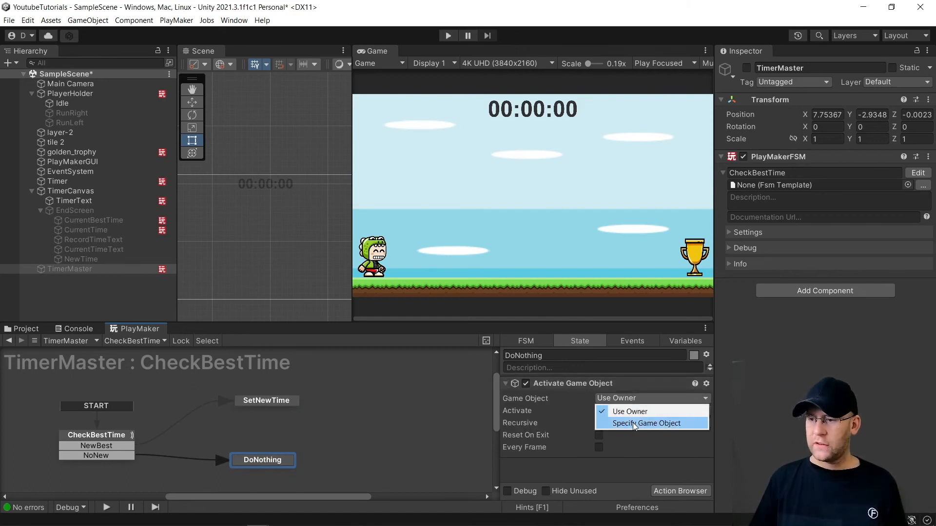
pyautogui.click(646, 425)
pyautogui.moveTo(63, 262); pyautogui.dragTo(648, 412)
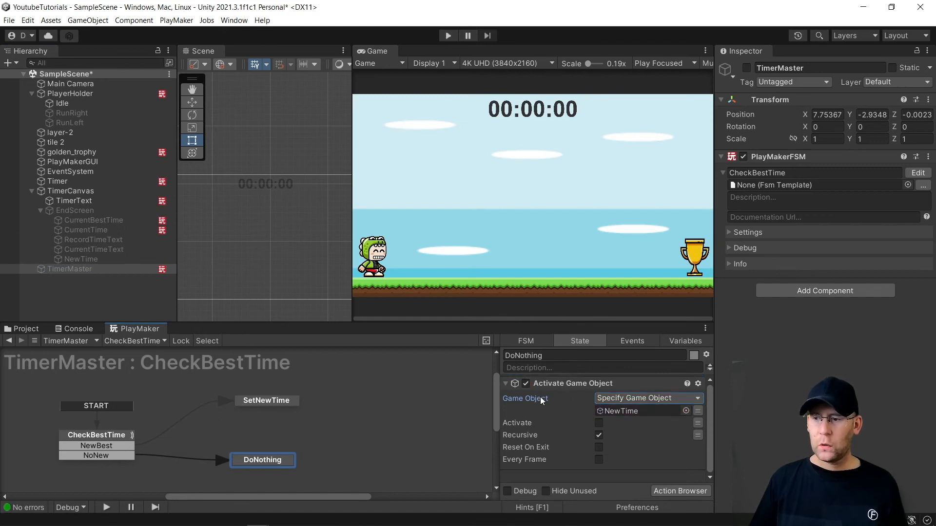
pyautogui.click(506, 385)
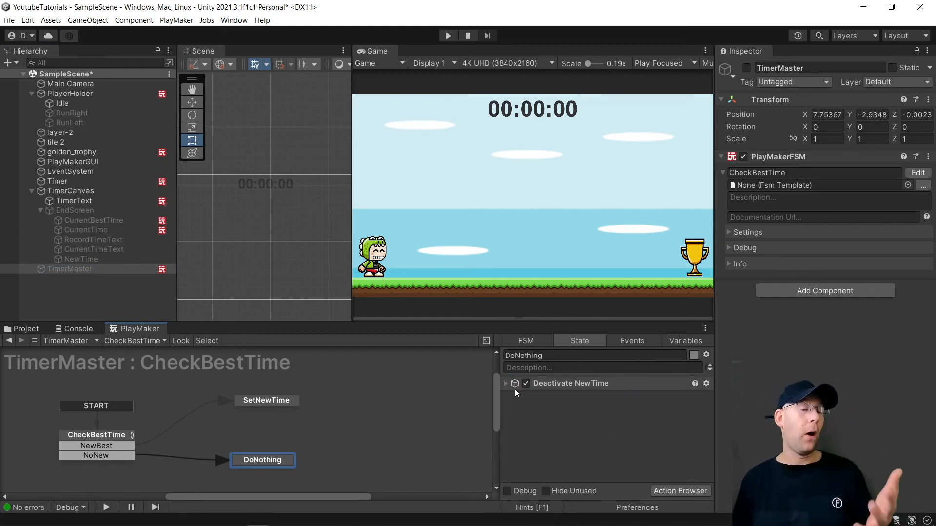
pyautogui.hotkey('ctrl', 's')
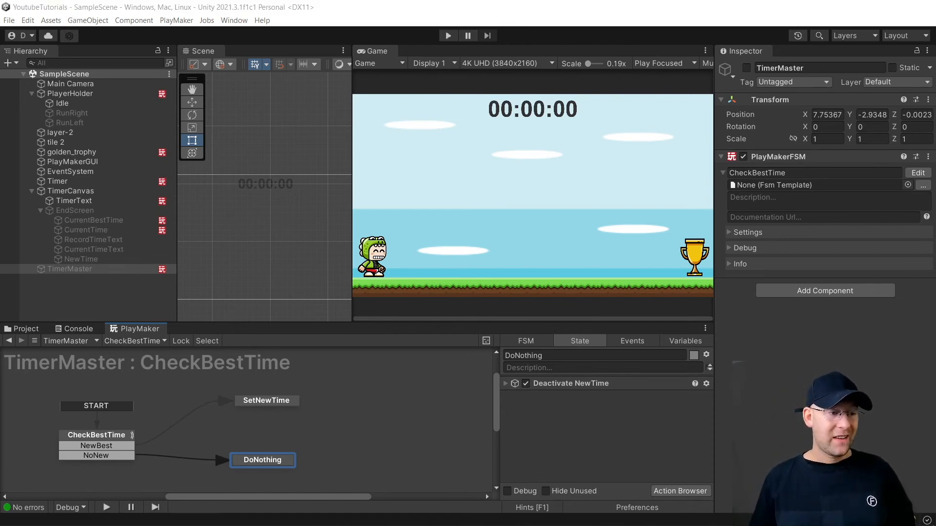
pyautogui.press('super+d')
pyautogui.press('super+d')
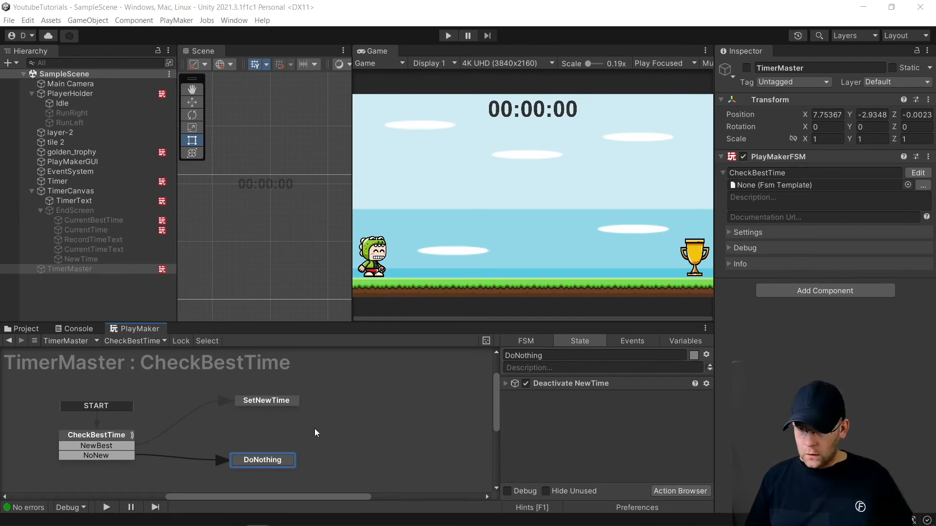
# - Add a PlayerPrefs Save Variable action to the end of the SetNewTime state and close the action browser
pyautogui.click(273, 400)
pyautogui.scroll(-2, 668, 463)
pyautogui.click(675, 490)
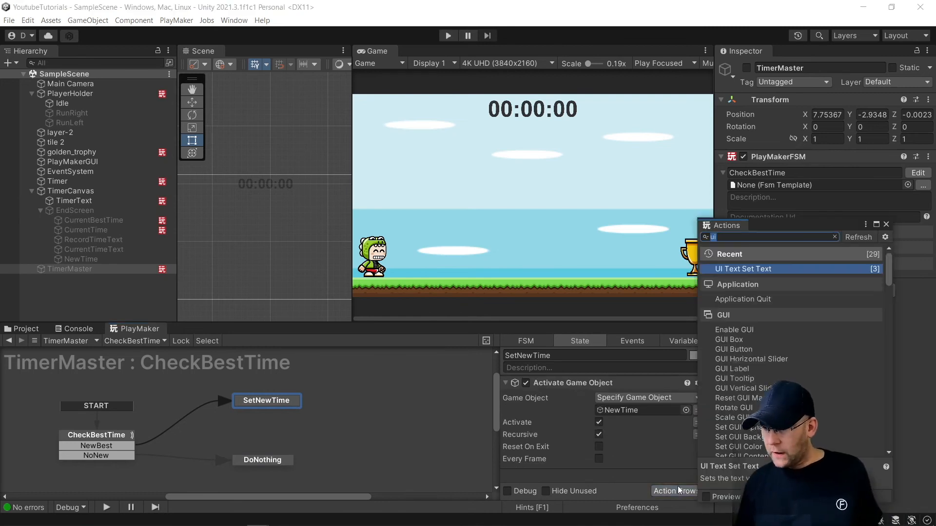
pyautogui.write('Player')
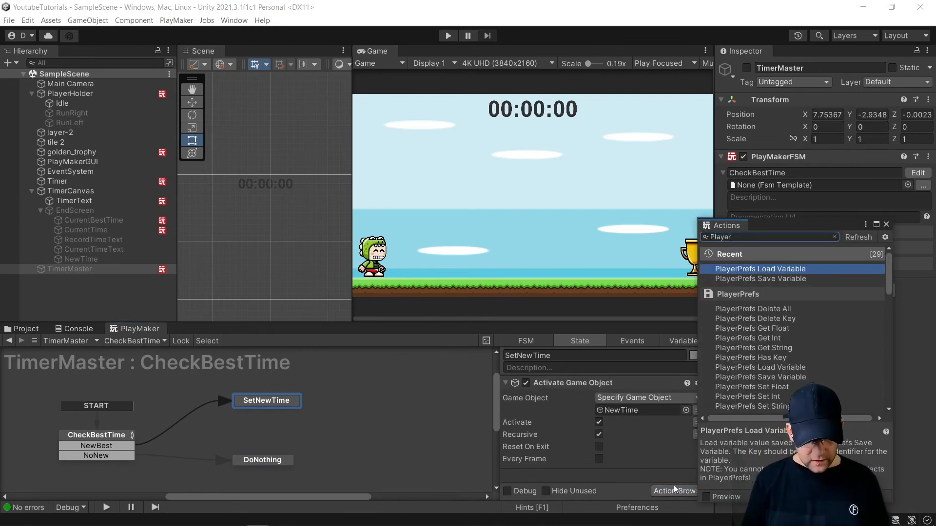
pyautogui.write(' pref')
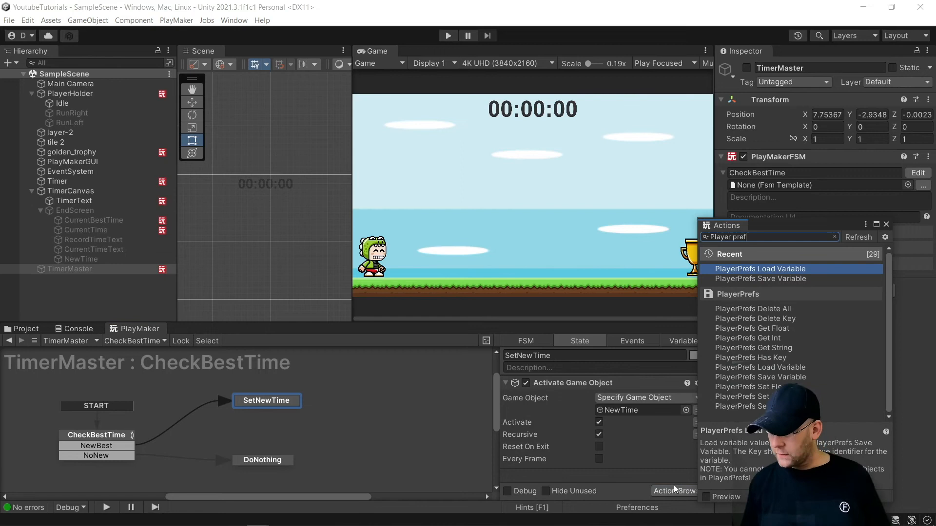
pyautogui.moveTo(757, 280); pyautogui.dragTo(677, 398)
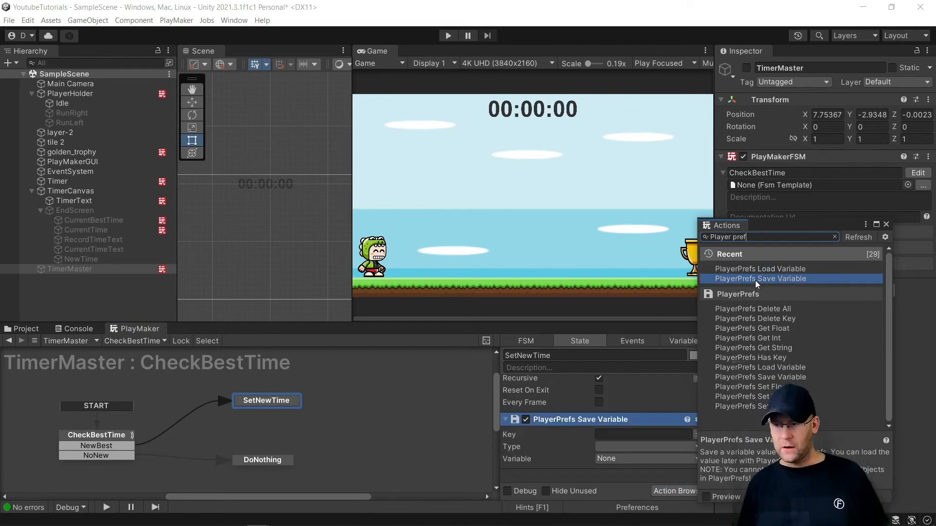
pyautogui.press('Delete')
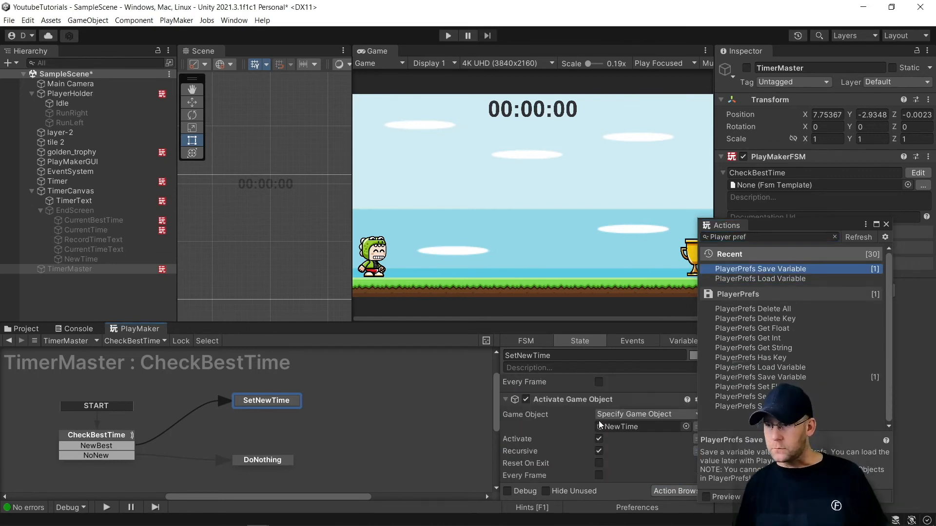
pyautogui.click(886, 225)
# - Configure PlayerPrefs Save Variable with key 123456, type Float and the global variable BestTime, then save the scene
pyautogui.hotkey('ctrl', 'z')
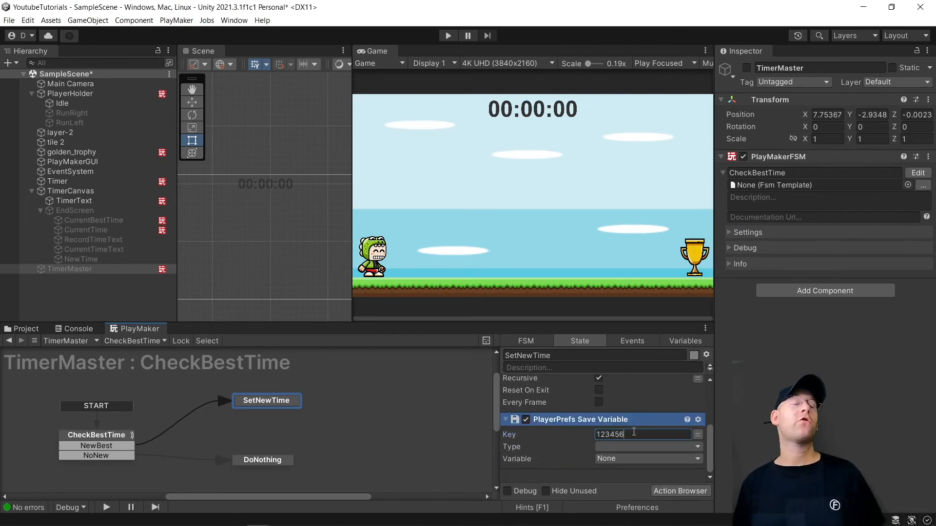
pyautogui.click(627, 449)
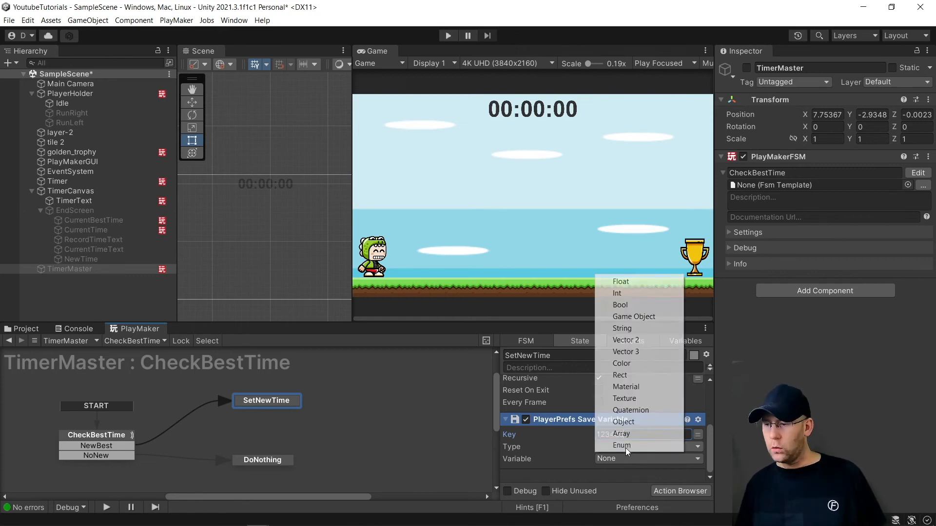
pyautogui.click(609, 279)
pyautogui.click(623, 461)
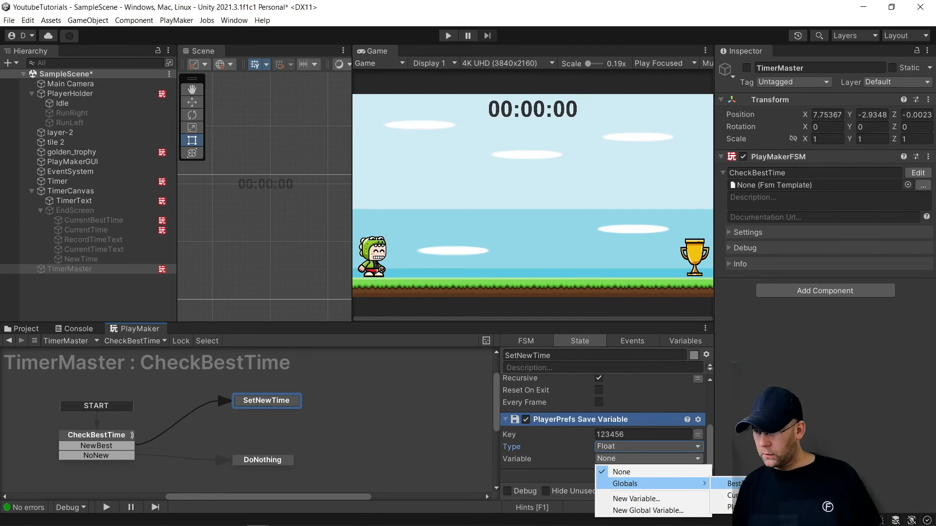
pyautogui.click(735, 483)
pyautogui.hotkey('ctrl', 's')
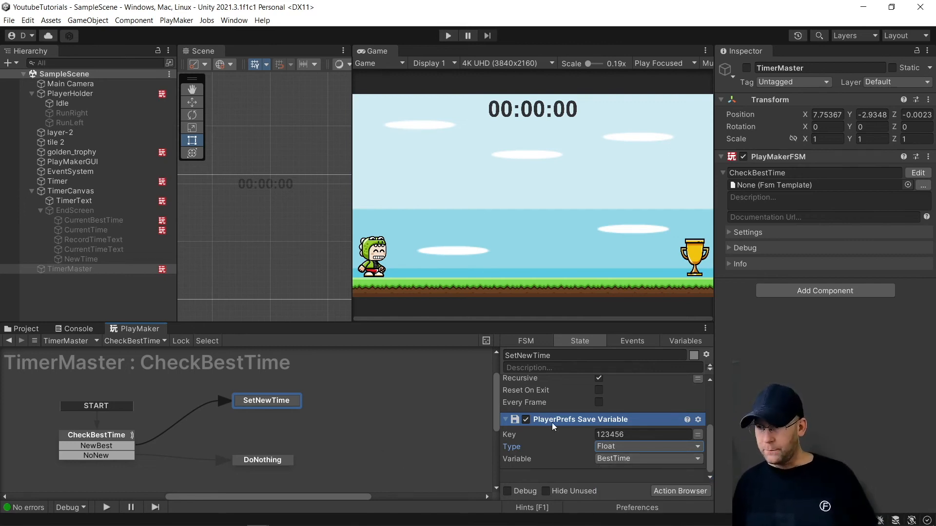
# - Create an empty top-level object named Reset and add a PlayMaker FSM to it
pyautogui.click(70, 286)
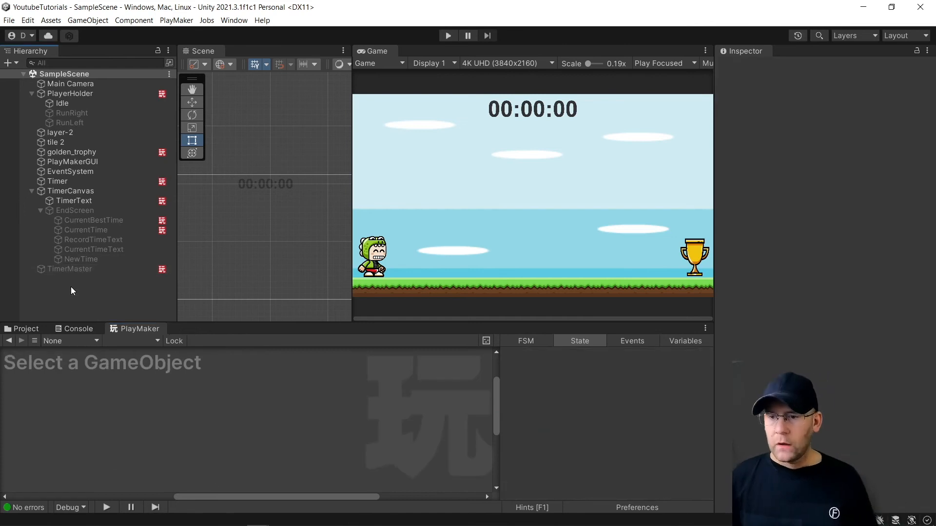
pyautogui.click(40, 211)
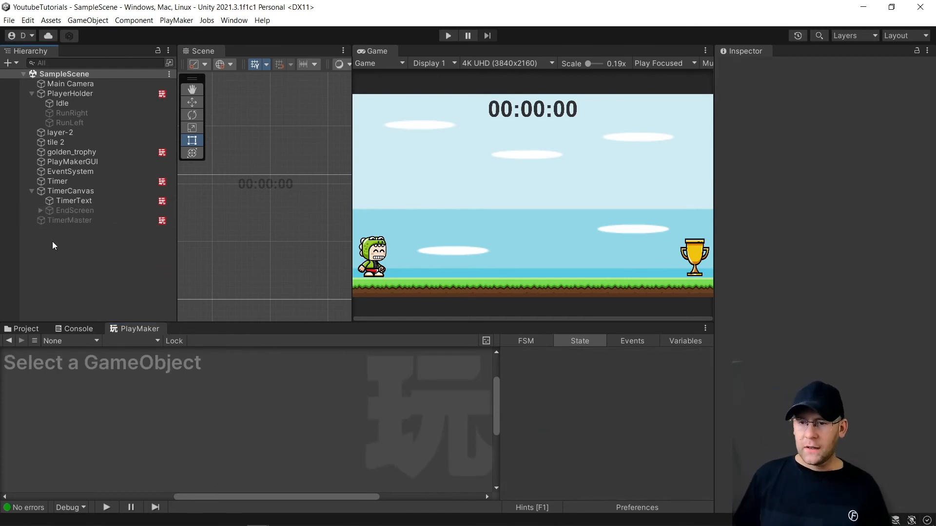
pyautogui.rightClick(52, 241)
pyautogui.click(99, 370)
pyautogui.write('Reset')
pyautogui.press('Return')
pyautogui.rightClick(103, 368)
pyautogui.click(132, 375)
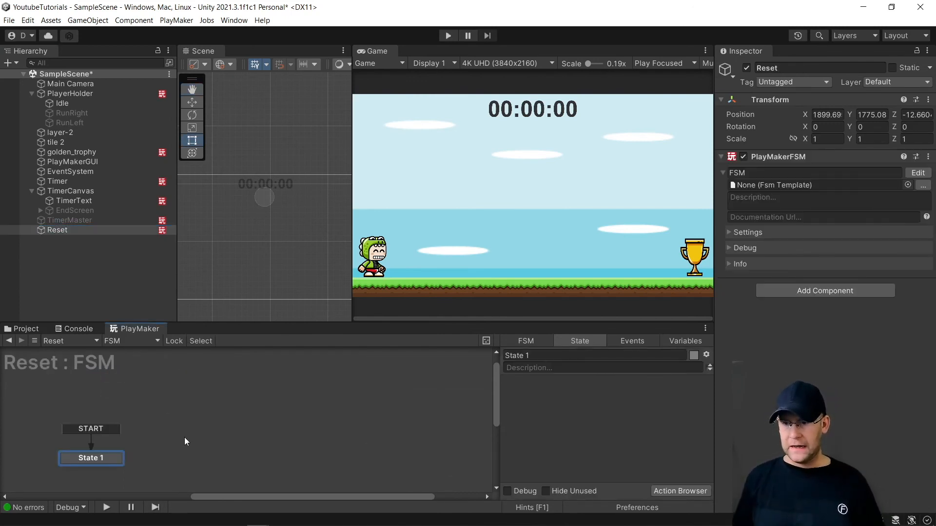
# - Rename the first state of the Reset object's FSM to PressEnter
pyautogui.click(587, 355)
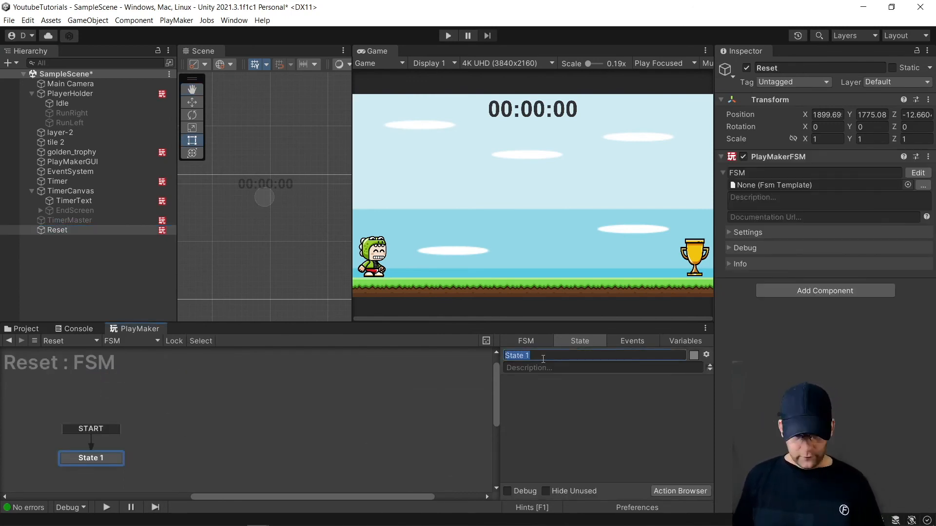
pyautogui.write('PressEnte')
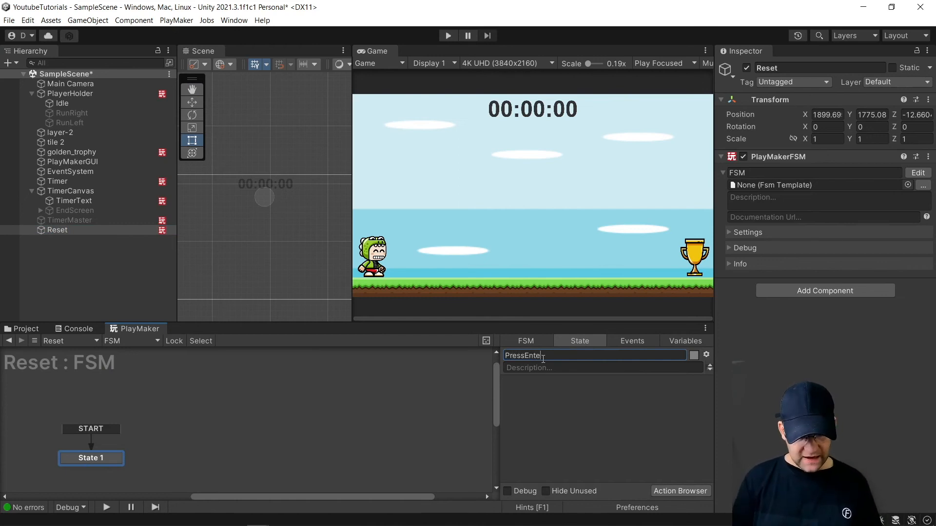
pyautogui.press('Return')
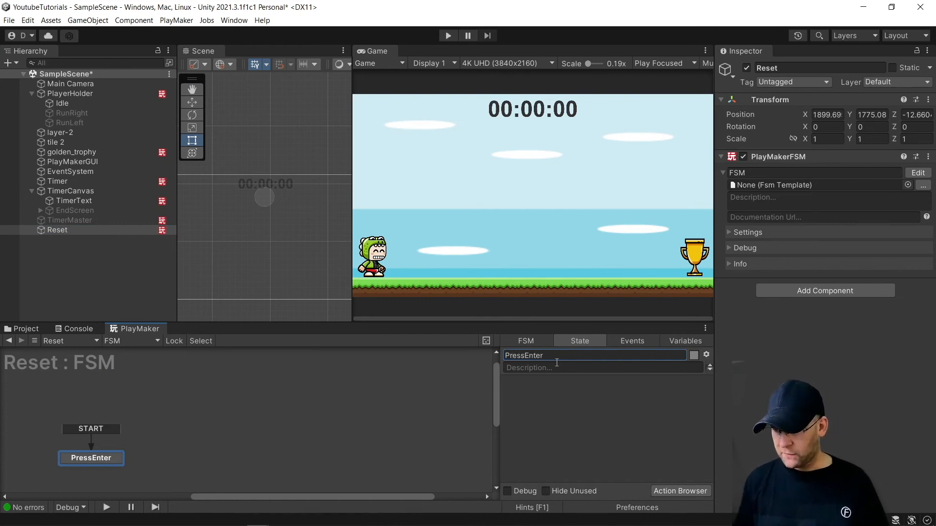
# - Add a FINISHED transition to the PressEnter state, linking it to a new state named Reset
pyautogui.rightClick(103, 461)
pyautogui.moveTo(168, 357)
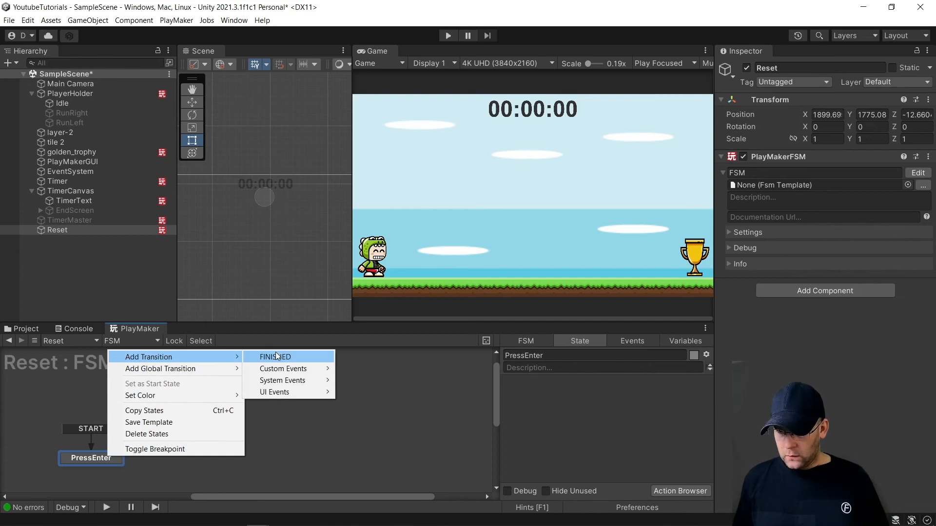
pyautogui.click(277, 356)
pyautogui.moveTo(105, 470); pyautogui.dragTo(206, 454)
pyautogui.click(590, 355)
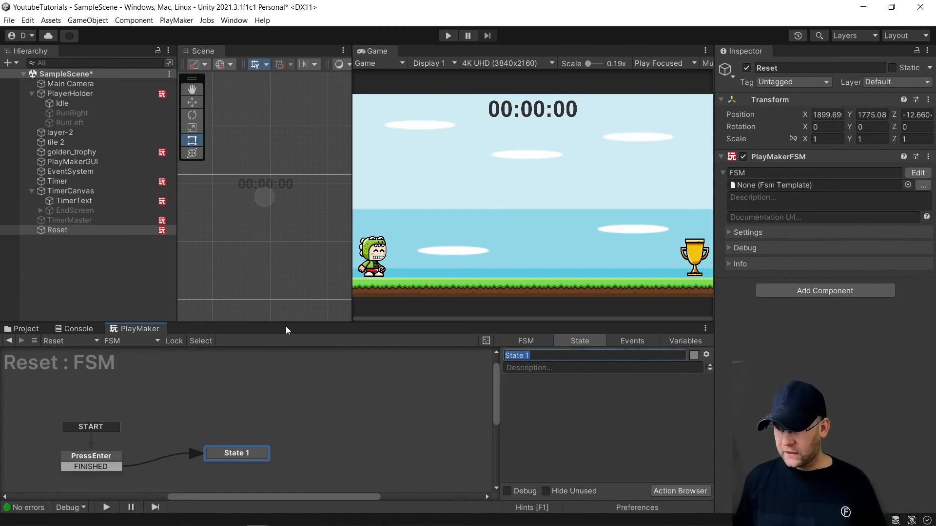
pyautogui.write('Res')
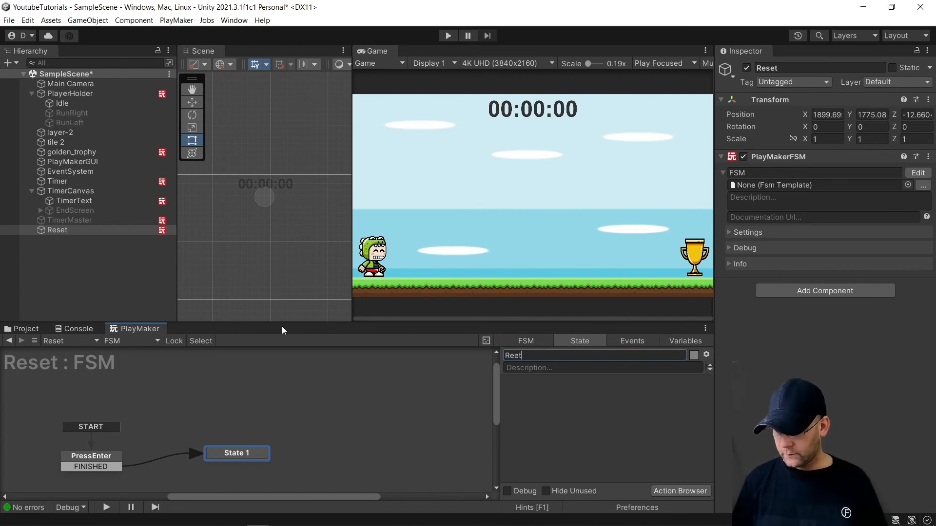
pyautogui.write('et')
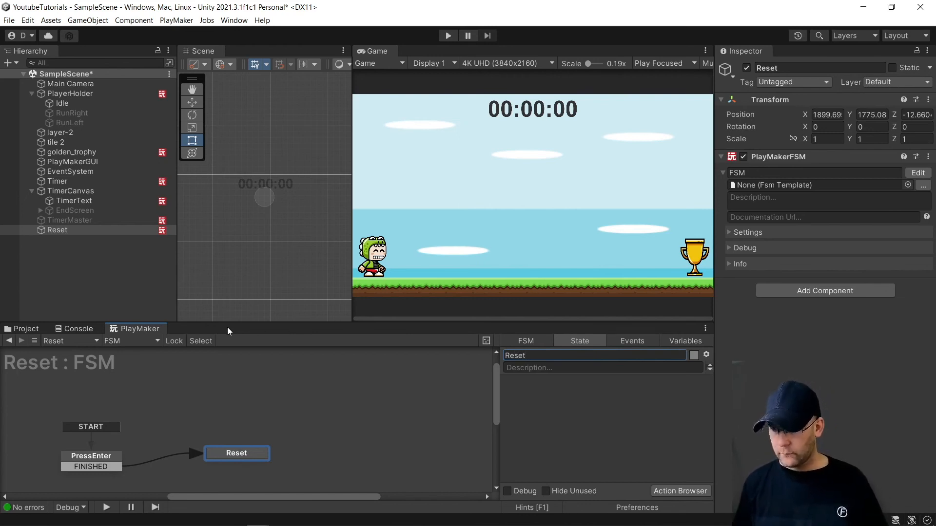
# - Add a Get Key Down action to the PressEnter state with key Return, sending the FINISHED event
pyautogui.click(122, 466)
pyautogui.click(662, 491)
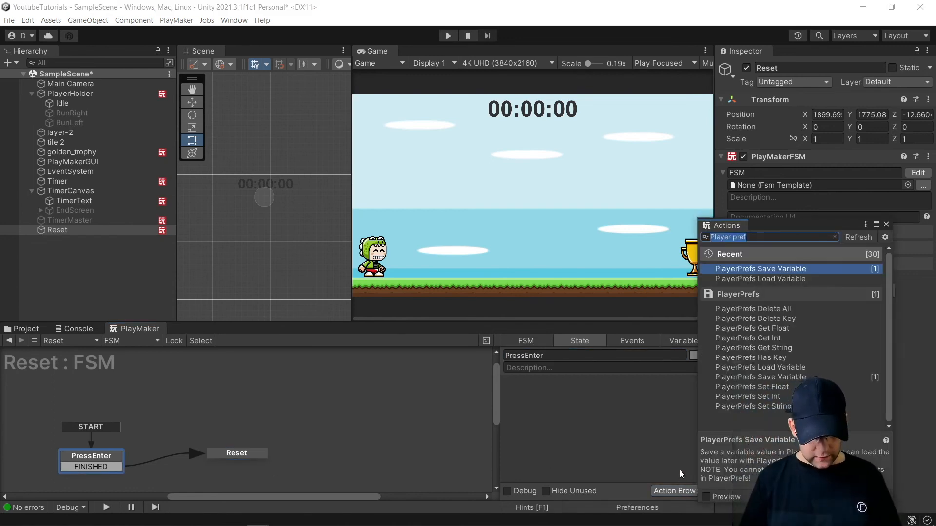
pyautogui.write('Get key down')
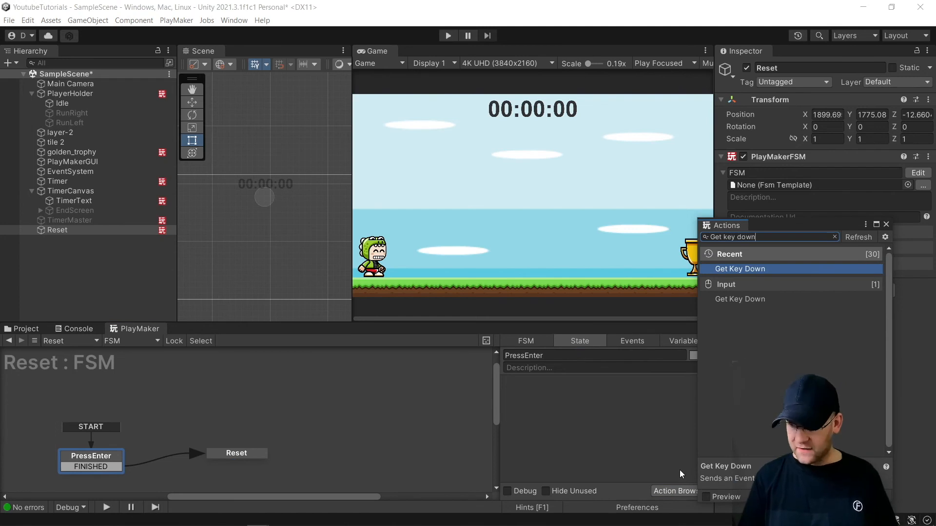
pyautogui.press('Return')
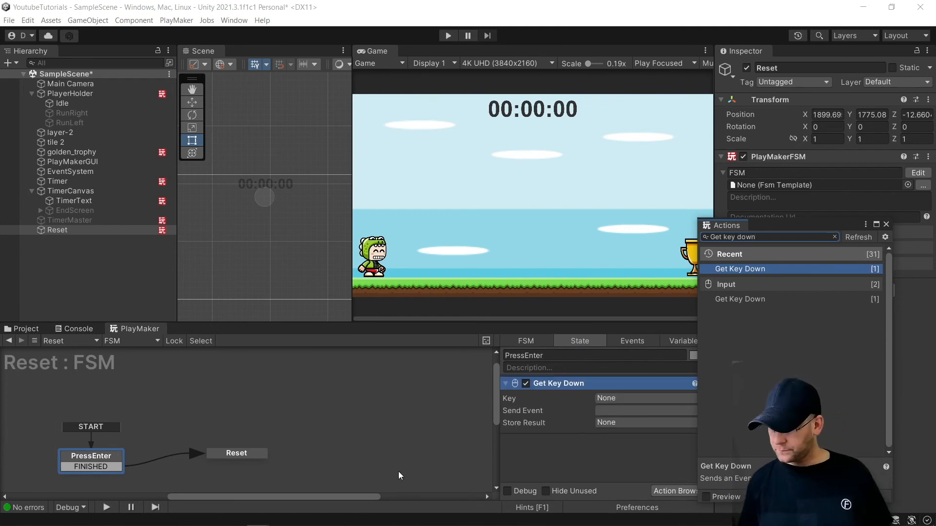
pyautogui.click(624, 399)
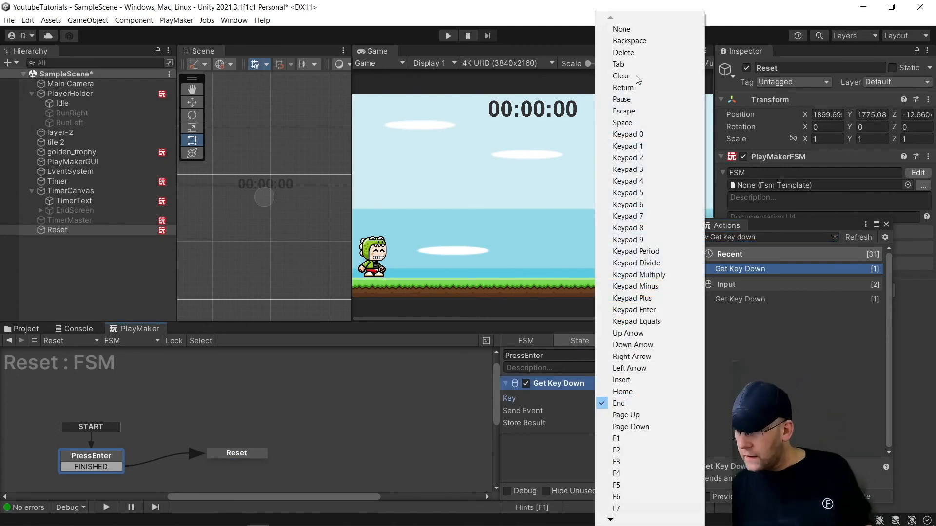
pyautogui.click(624, 88)
pyautogui.click(617, 411)
pyautogui.click(615, 434)
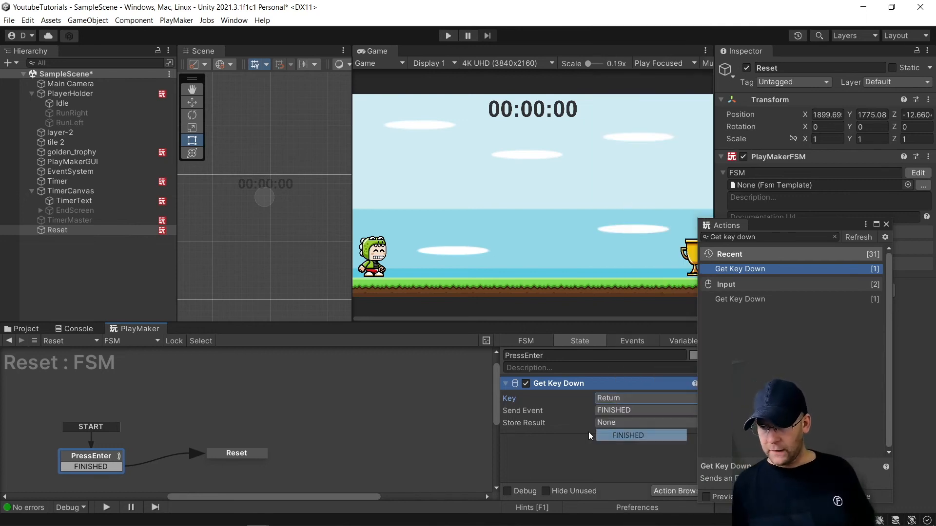
# - Add a Restart Level action to the Reset state and insert a Set Float Value action above it
pyautogui.click(258, 457)
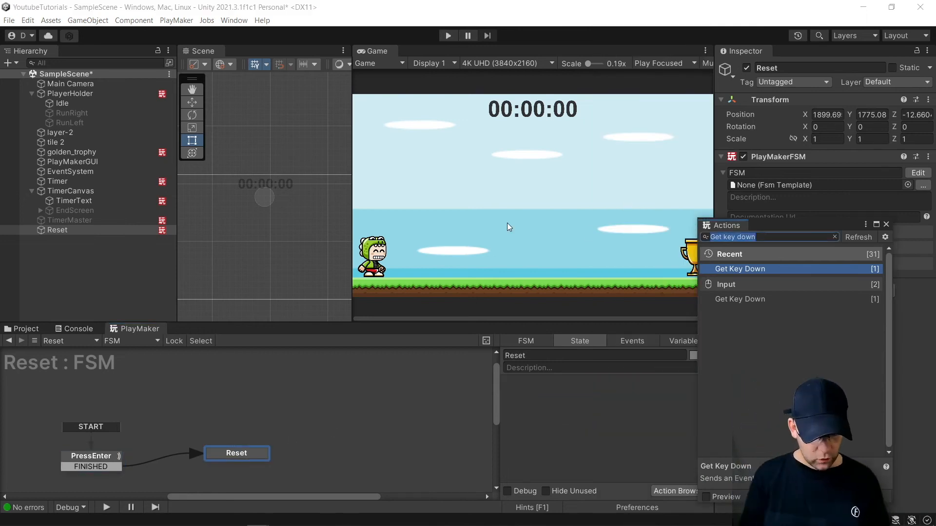
pyautogui.write('restart')
pyautogui.press('Return')
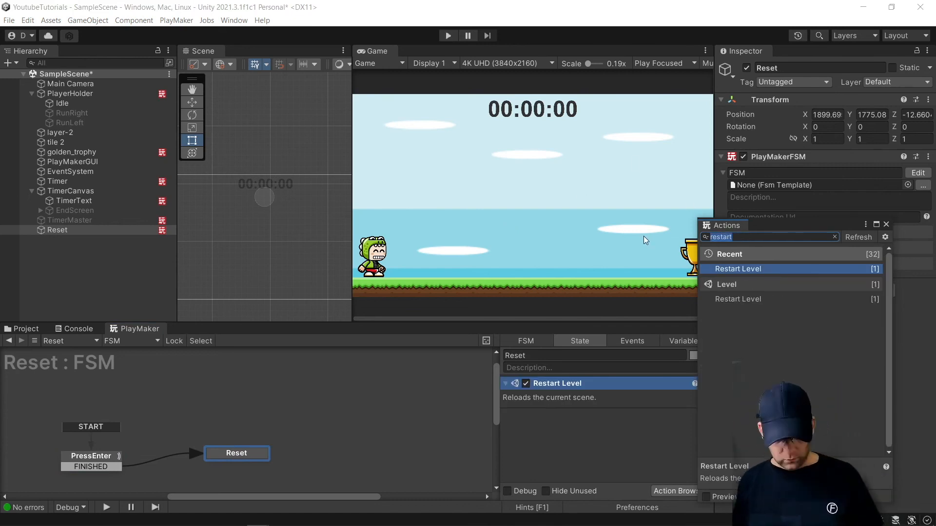
pyautogui.write('set floa')
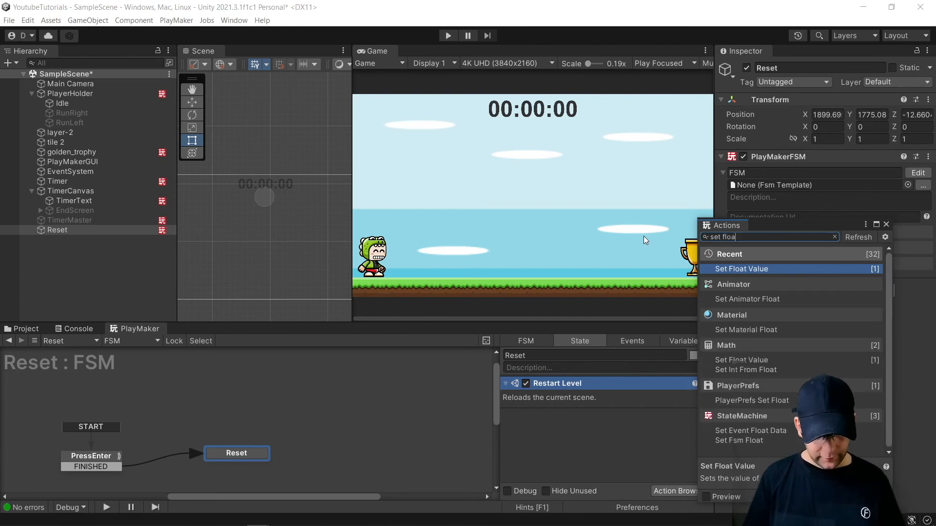
pyautogui.write('t value')
pyautogui.press('Return')
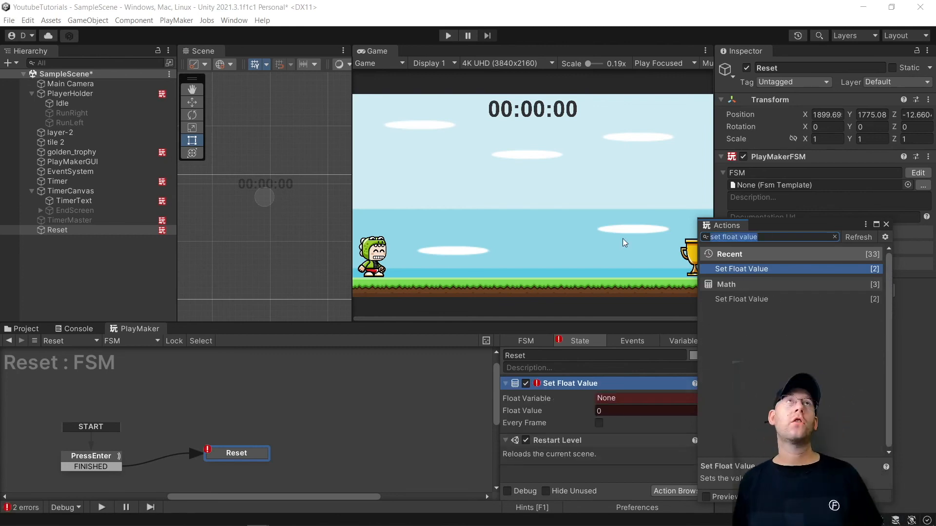
# - Insert a PlayerPrefs Load Variable action at the start of the Reset state with key 123456, type Float and the global variable BestTime
pyautogui.write('Load playe')
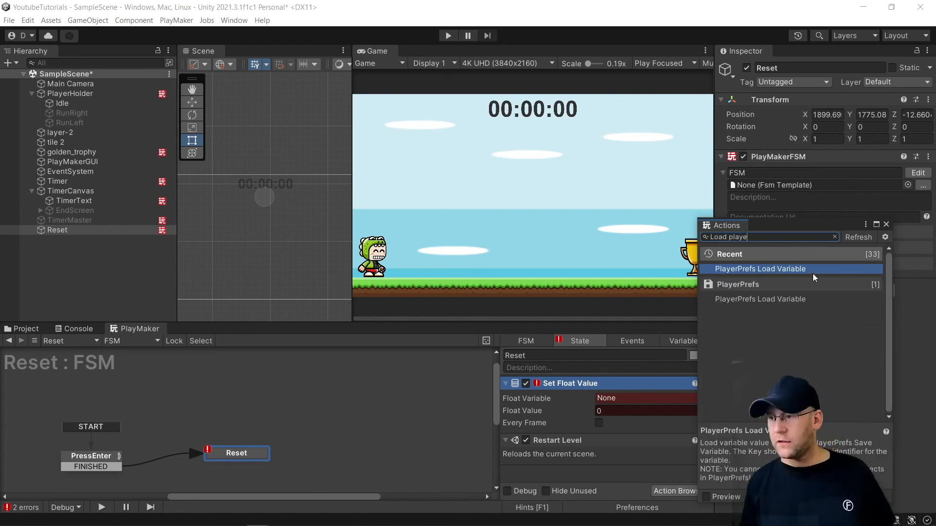
pyautogui.doubleClick(770, 269)
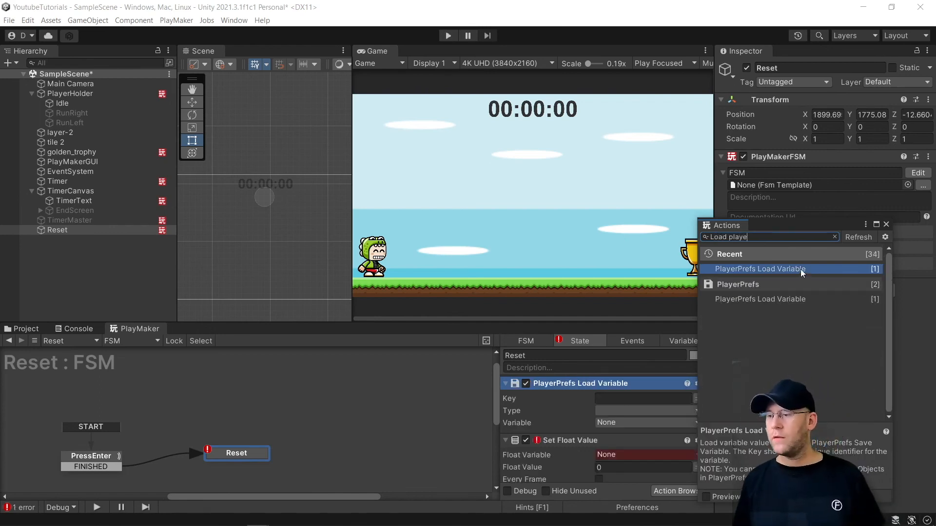
pyautogui.click(886, 224)
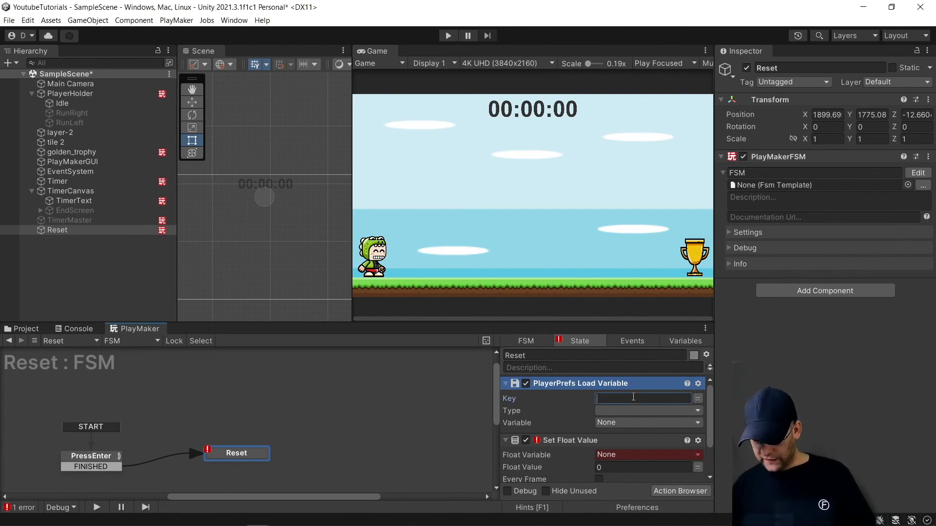
pyautogui.click(633, 397)
pyautogui.write('123456')
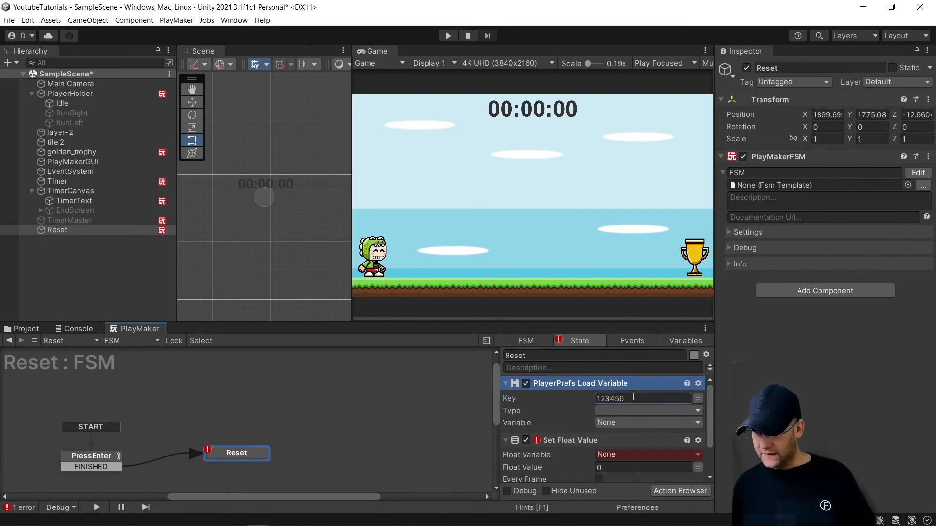
pyautogui.click(624, 411)
pyautogui.click(622, 246)
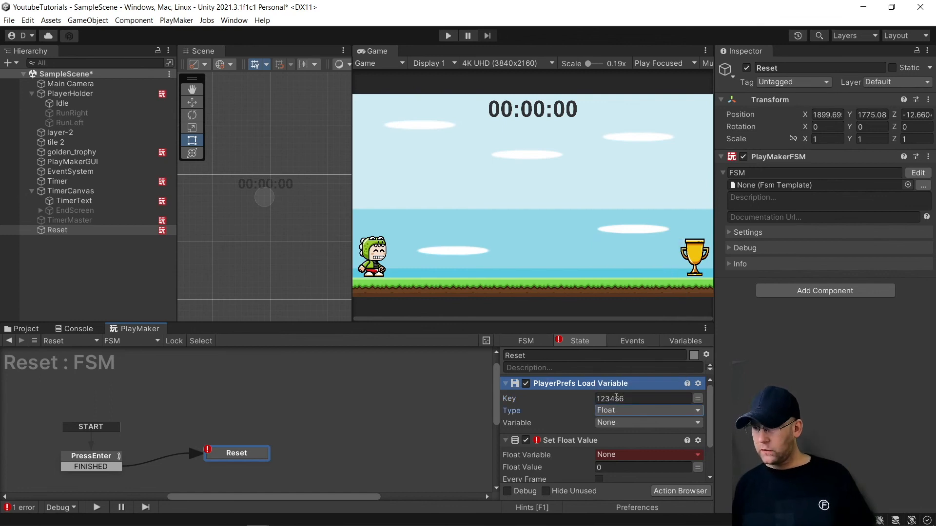
pyautogui.click(620, 423)
pyautogui.moveTo(633, 447)
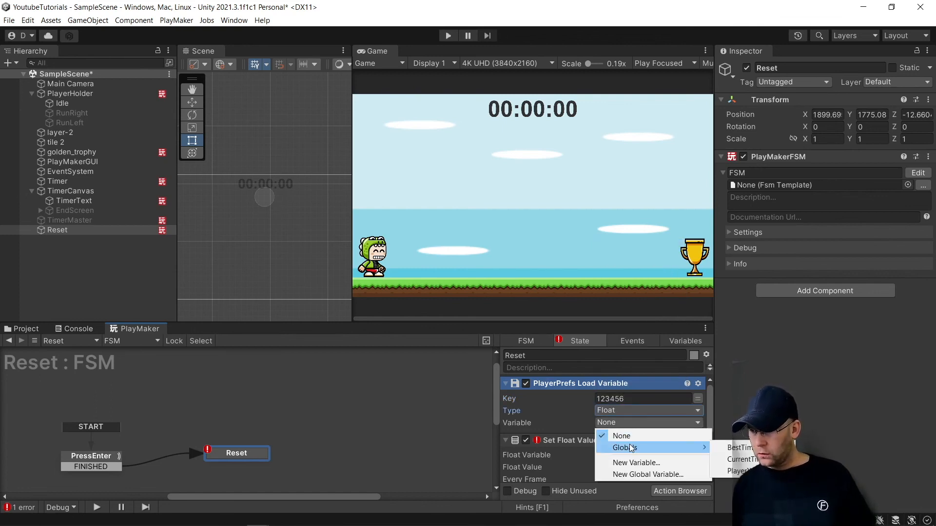
pyautogui.click(746, 447)
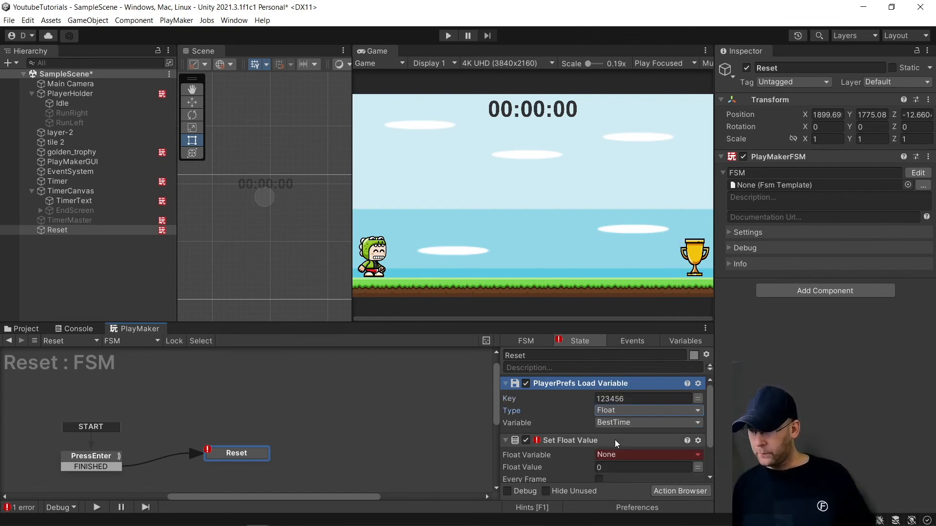
# - Assign the global variable CurrentTime as the float variable of the Reset state's Set Float Value action
pyautogui.scroll(-2, 616, 440)
pyautogui.click(613, 421)
pyautogui.moveTo(634, 441)
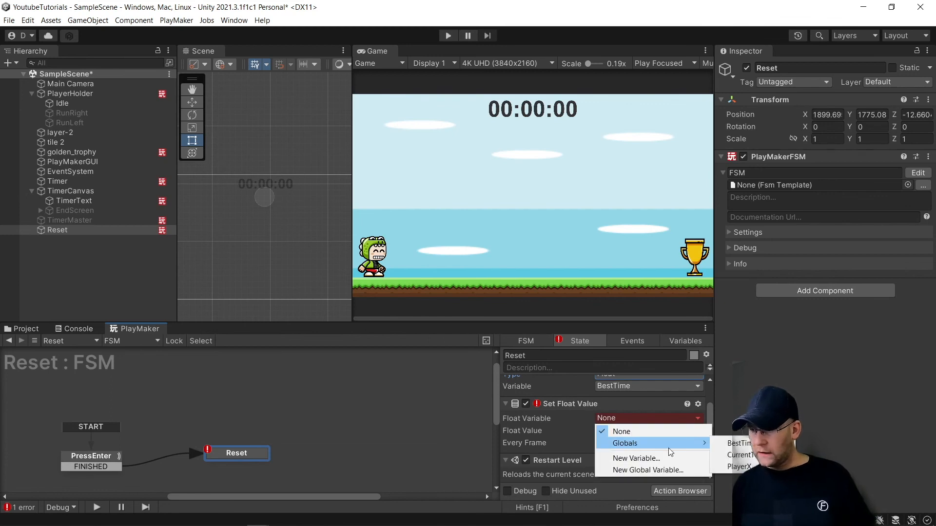
pyautogui.click(738, 453)
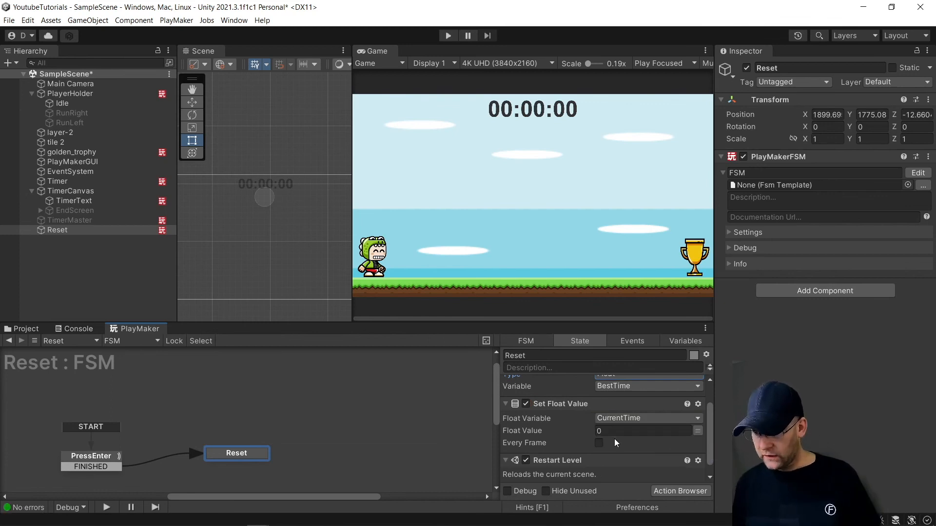
pyautogui.scroll(-1, 614, 439)
pyautogui.scroll(3, 612, 441)
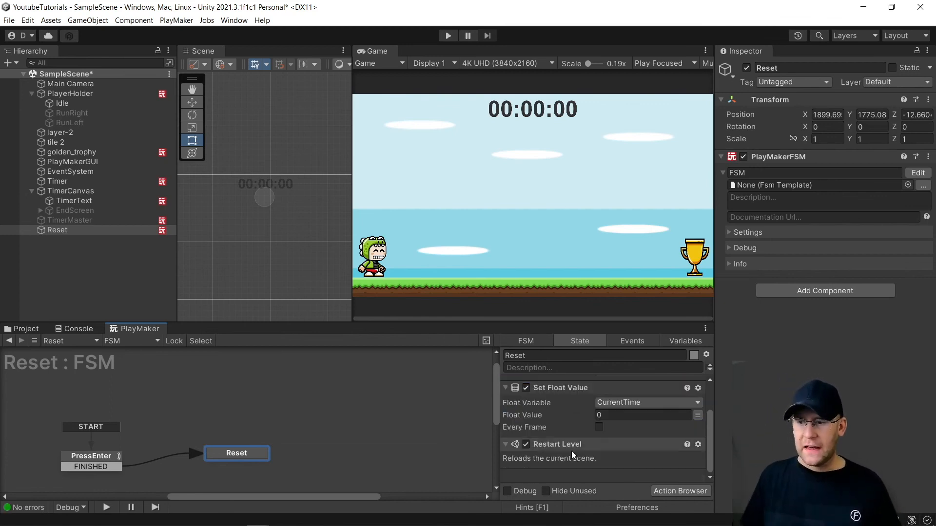
# - Insert a Scale Time action at the start of the Reset state with a time scale of 1
pyautogui.click(680, 488)
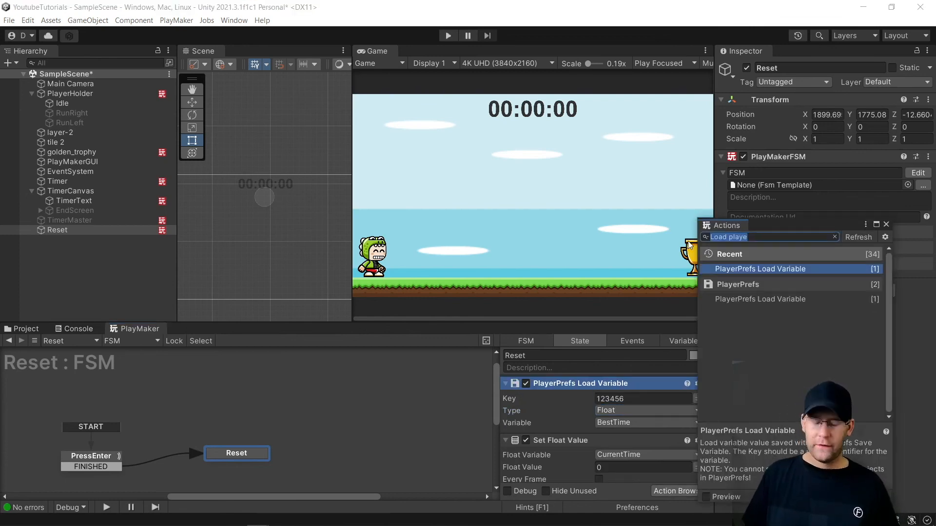
pyautogui.write('scaler')
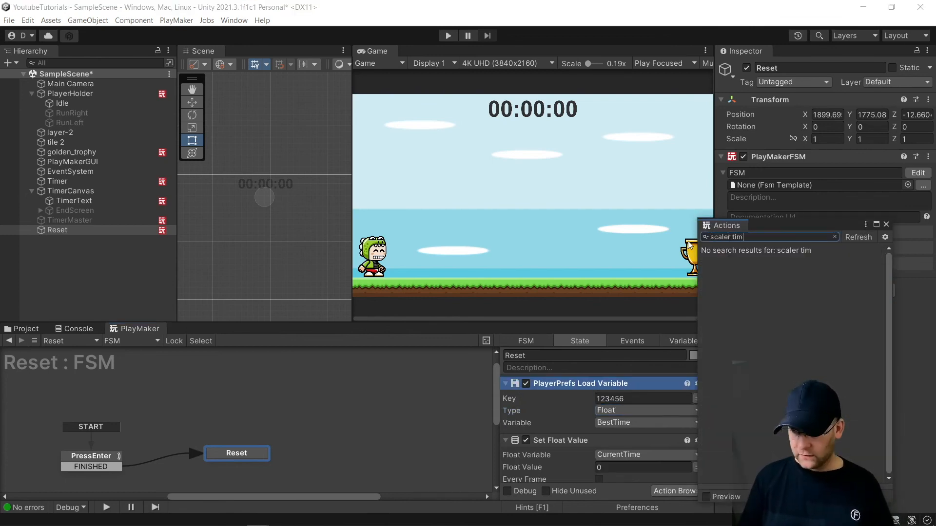
pyautogui.press('BackSpace')
pyautogui.write('time')
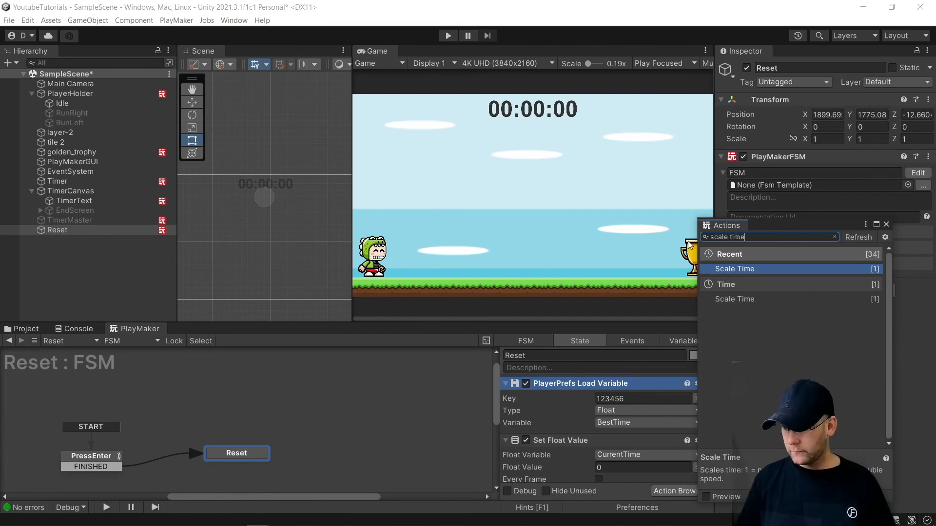
pyautogui.press('Return')
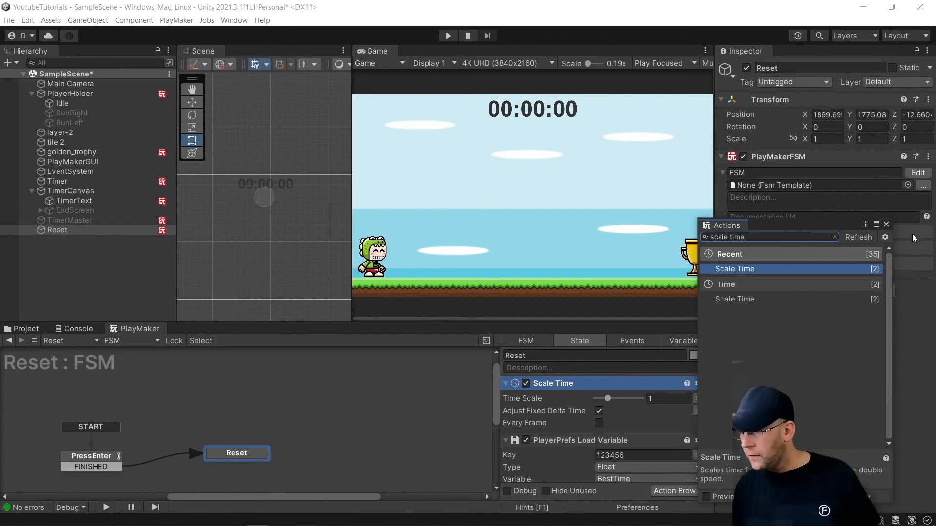
pyautogui.click(886, 224)
pyautogui.moveTo(608, 399); pyautogui.dragTo(591, 400)
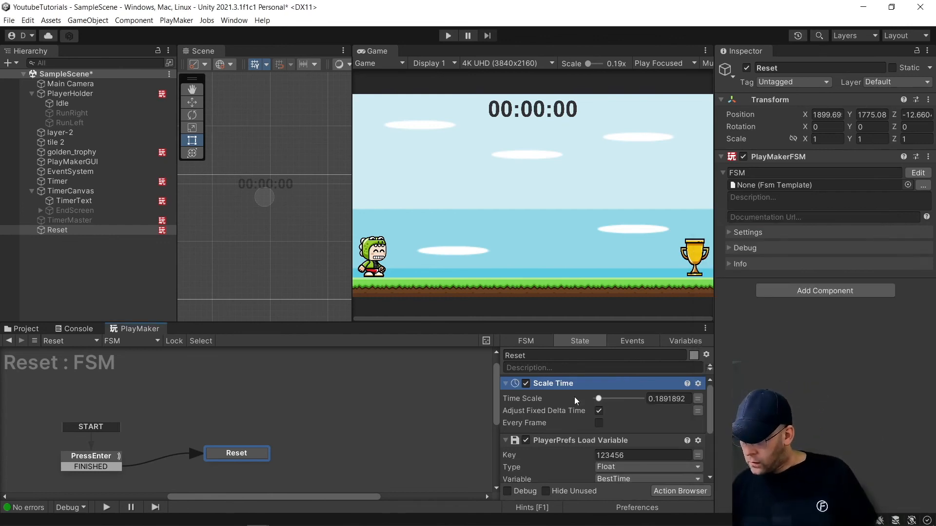
pyautogui.click(670, 399)
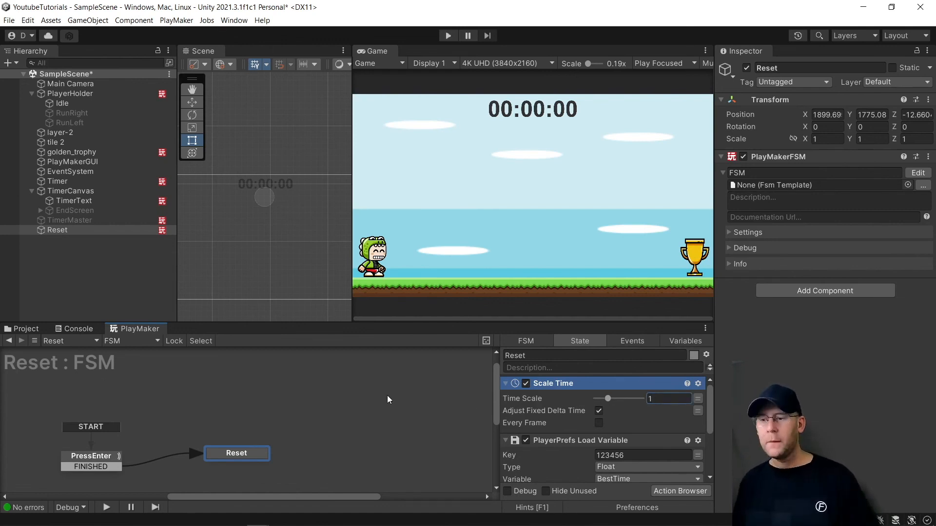
# - Select the TimerText object and open the PlayMaker global variables window to watch the timer values
pyautogui.click(285, 384)
pyautogui.click(76, 269)
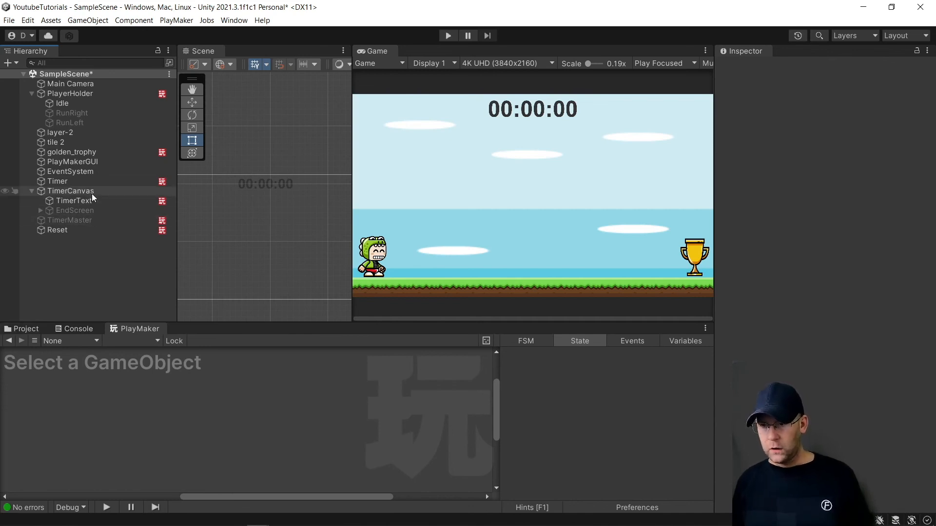
pyautogui.click(122, 191)
pyautogui.click(147, 201)
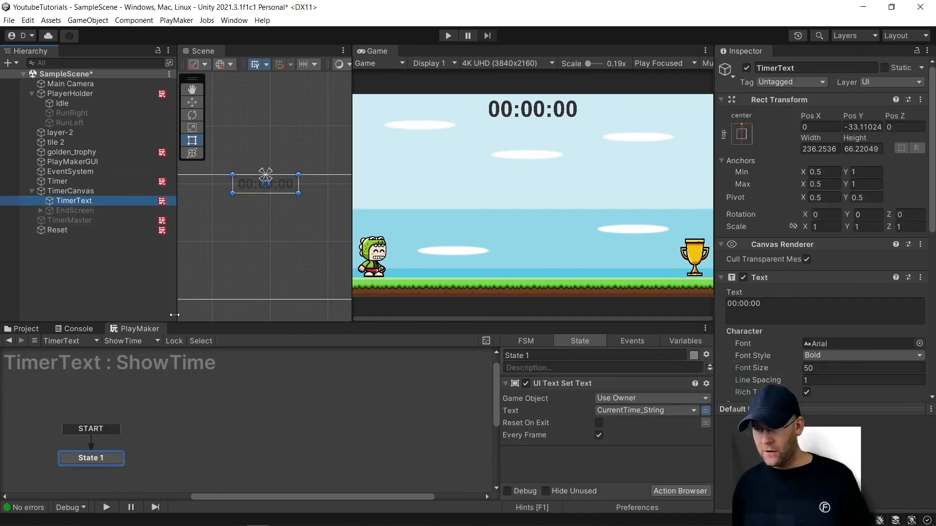
pyautogui.click(709, 346)
pyautogui.click(707, 354)
pyautogui.click(723, 397)
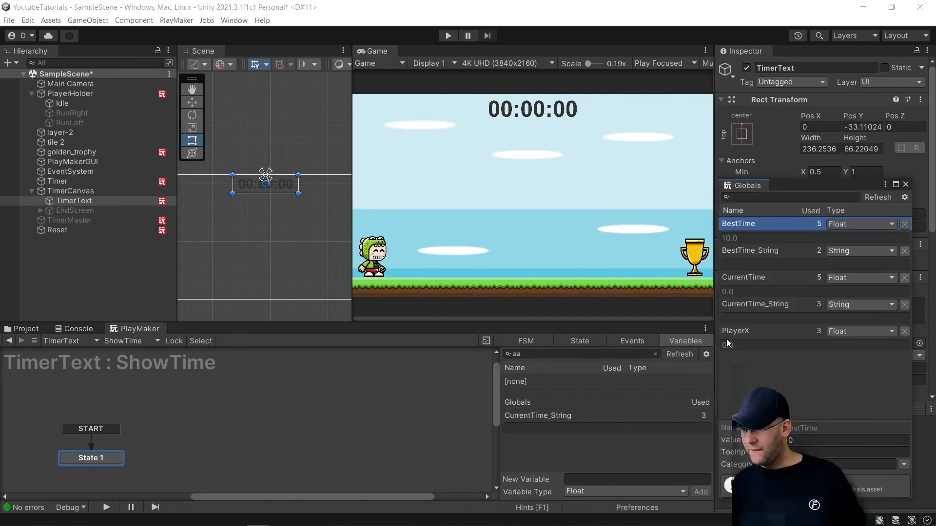
# - Play-test the scene by running the player into the trophy, and stop play mode
pyautogui.click(448, 35)
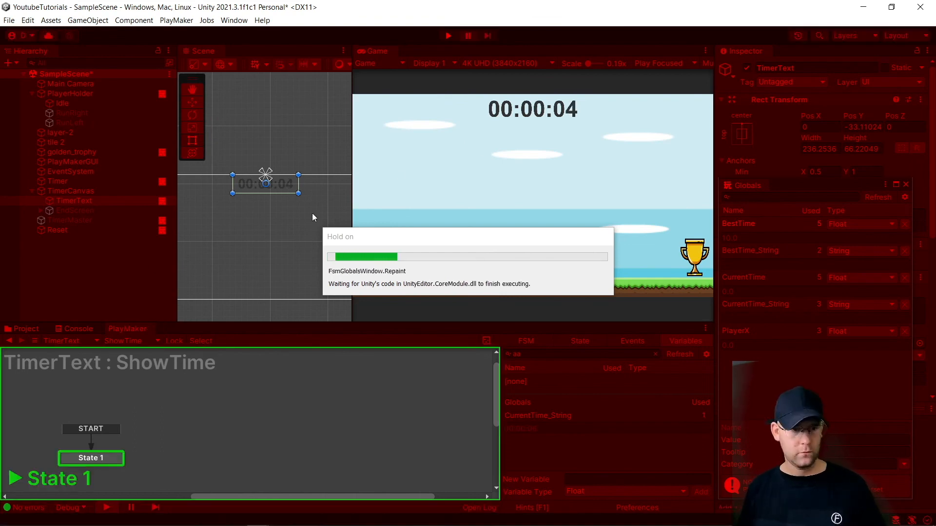
pyautogui.press('Right')
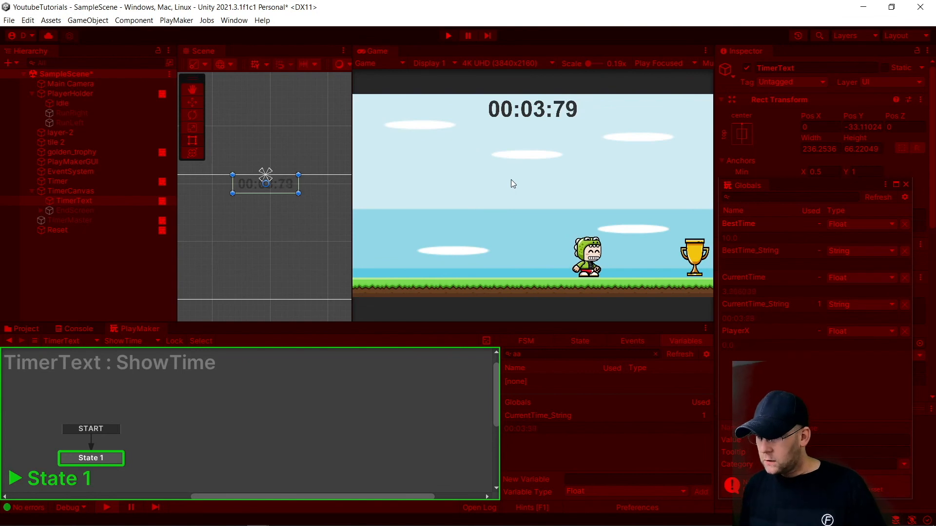
pyautogui.press('Right')
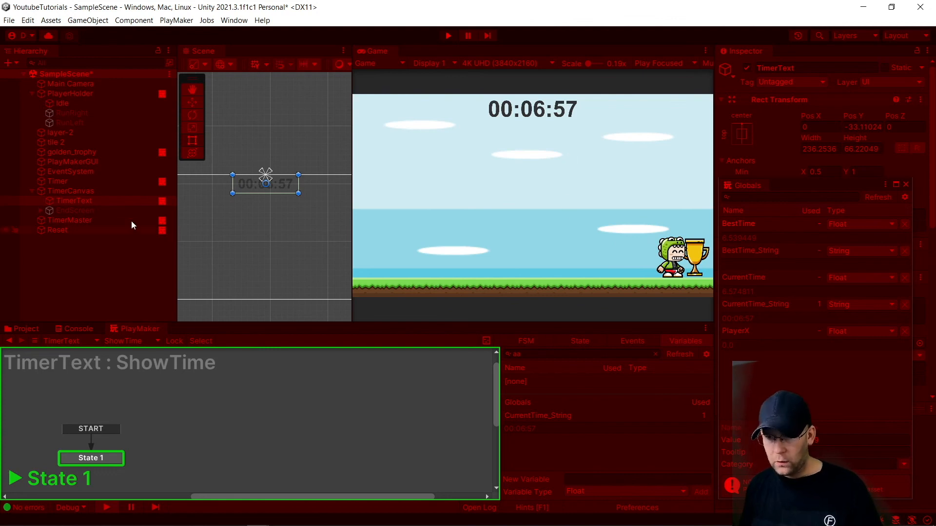
pyautogui.click(448, 36)
# - In golden_trophy's EndLevel state, specify the EndScreen object as the target of the second Activate Game Object action
pyautogui.click(69, 153)
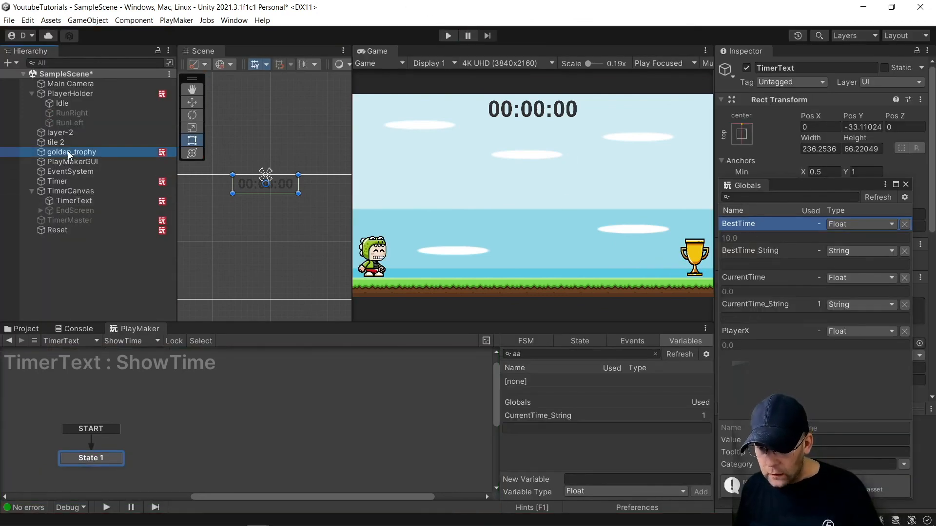
pyautogui.click(238, 409)
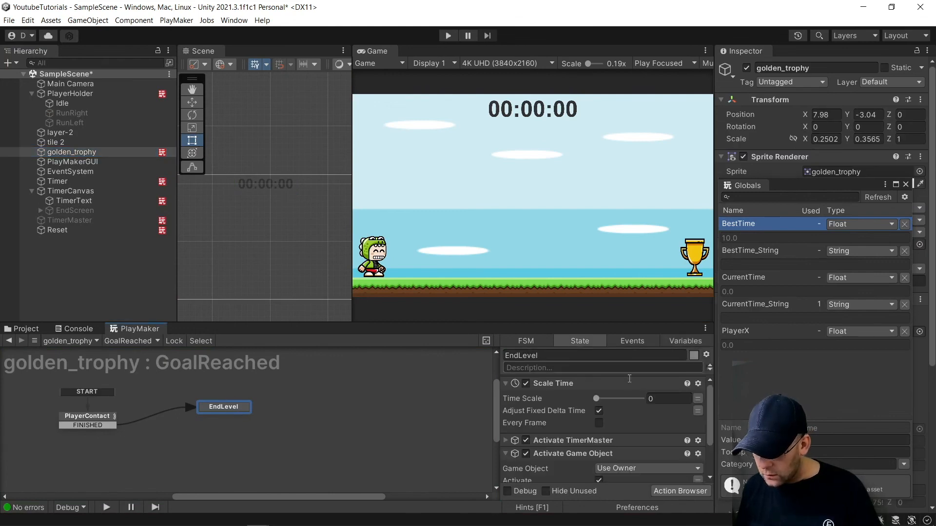
pyautogui.scroll(-2, 574, 451)
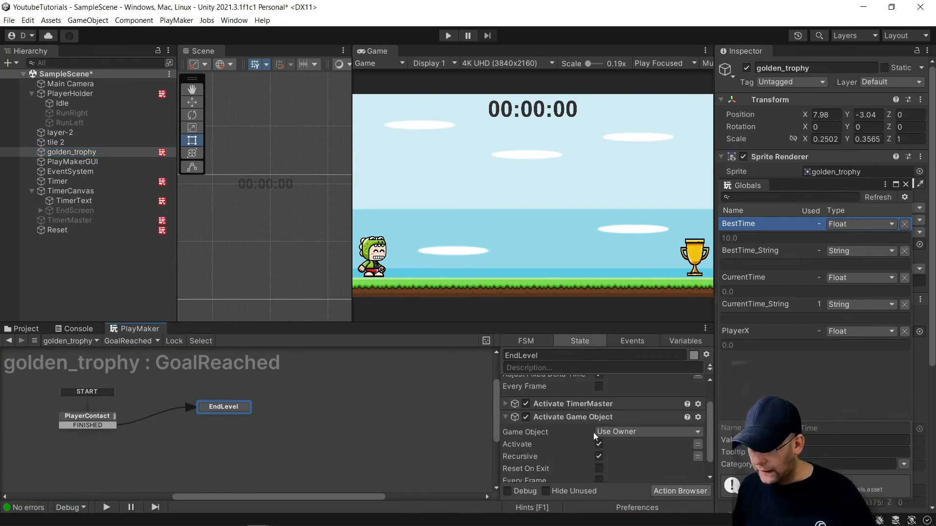
pyautogui.click(617, 433)
pyautogui.click(622, 460)
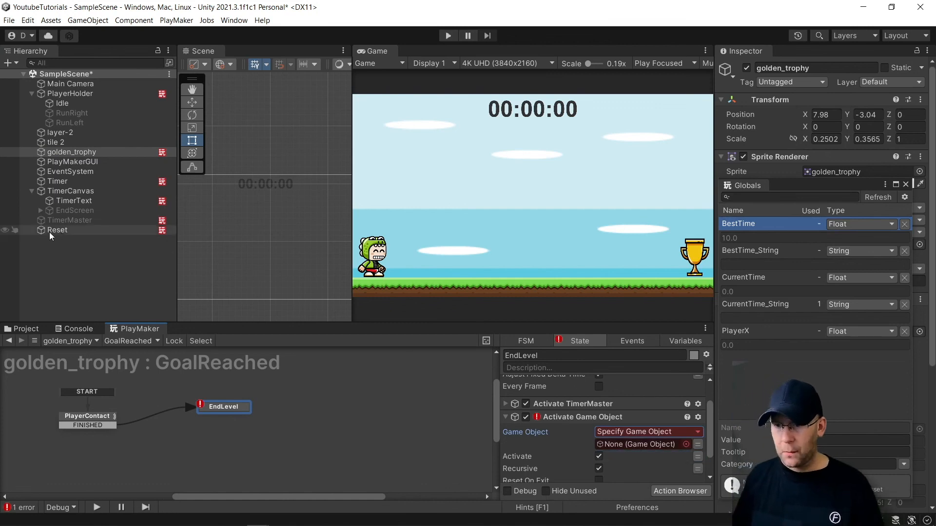
pyautogui.moveTo(76, 211); pyautogui.dragTo(651, 443)
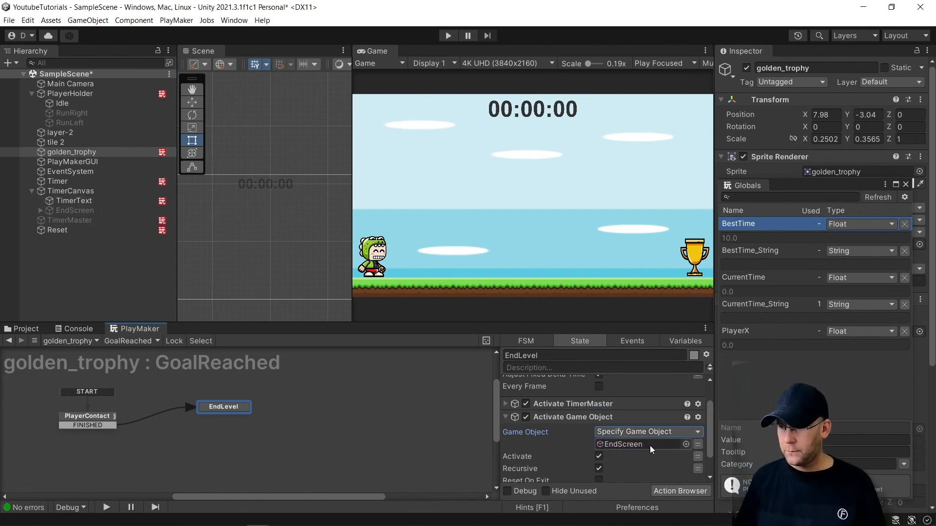
# - Play the scene again and move the player right to the trophy to check the end screen
pyautogui.click(448, 35)
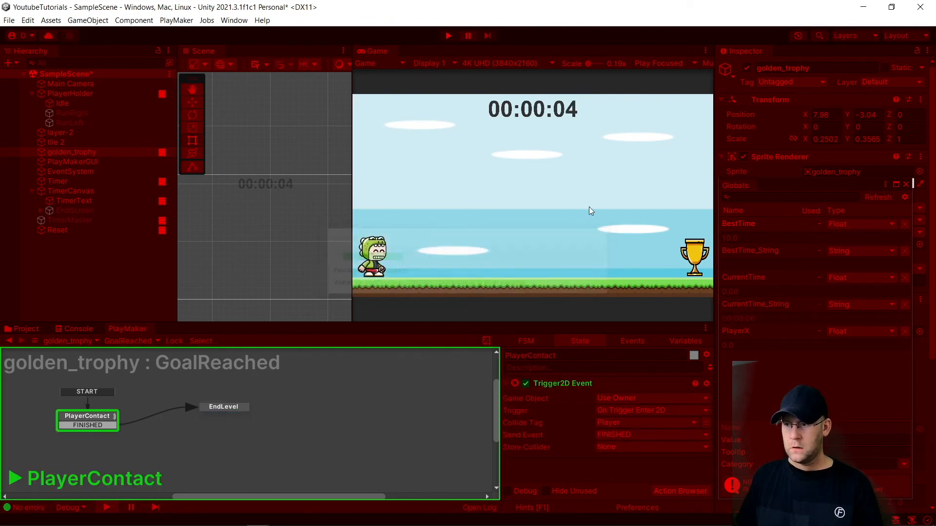
pyautogui.press('Right')
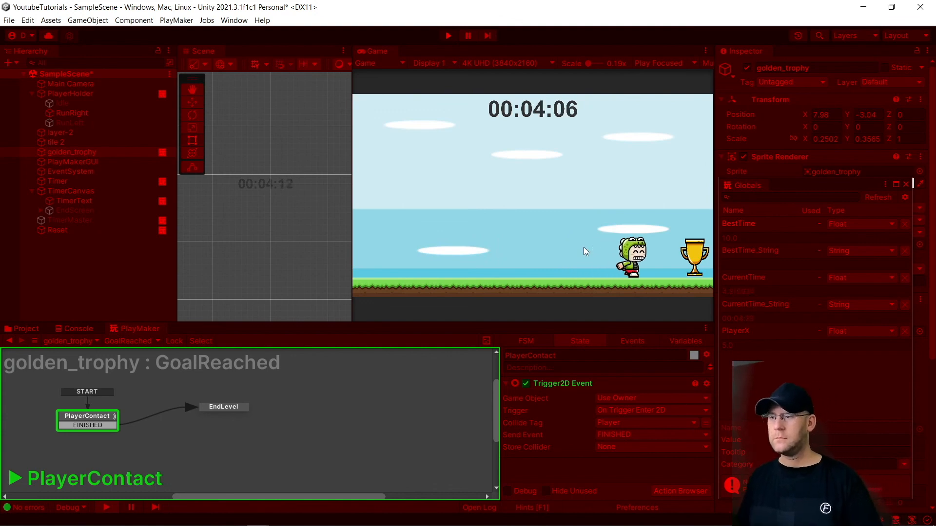
pyautogui.press('Right')
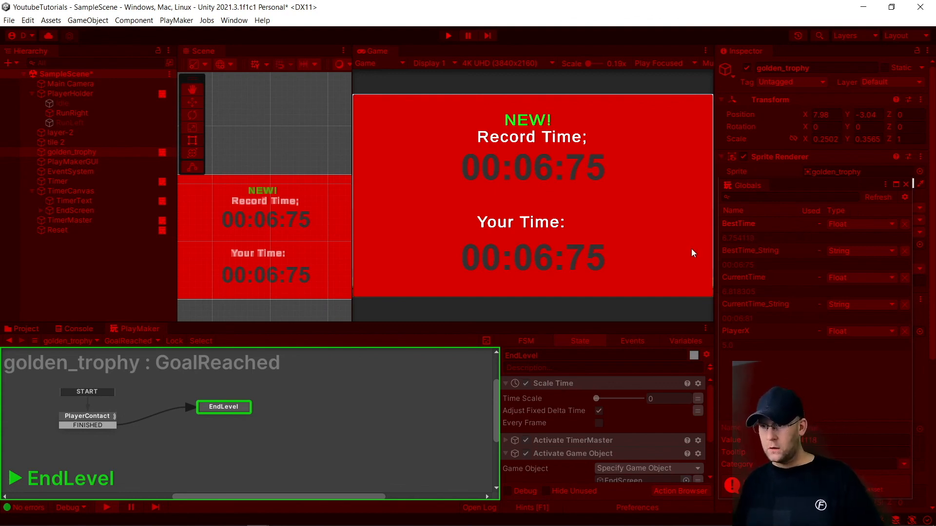
# - Restart the level from the end screen and make a slower run to the trophy to check the record handling
pyautogui.press('r')
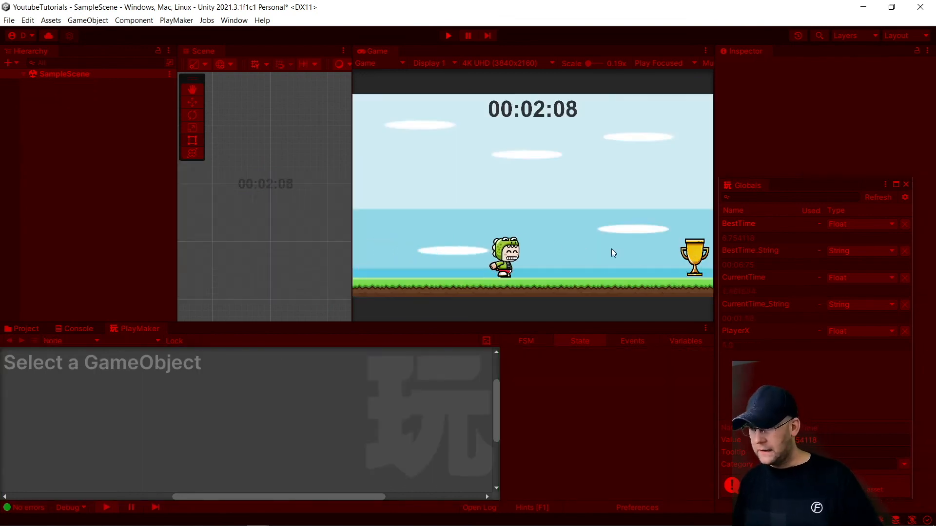
pyautogui.press('d')
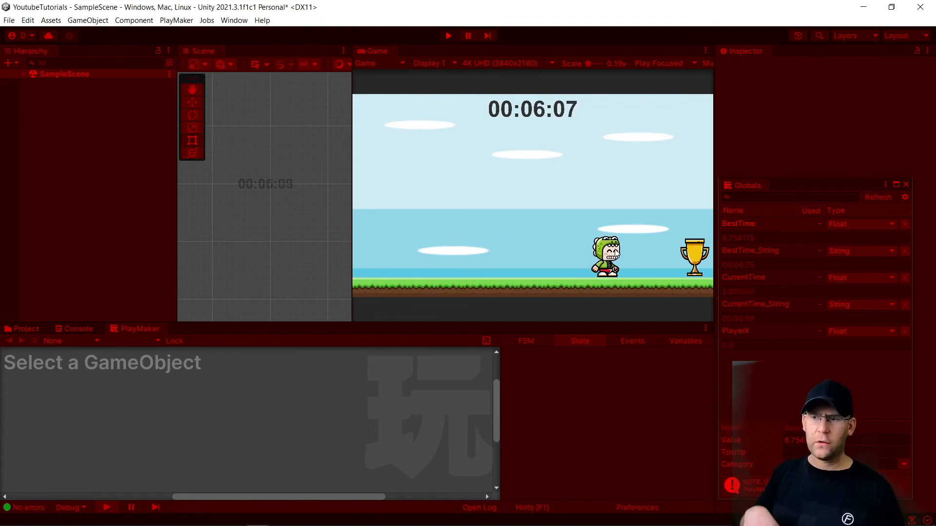
pyautogui.press('d')
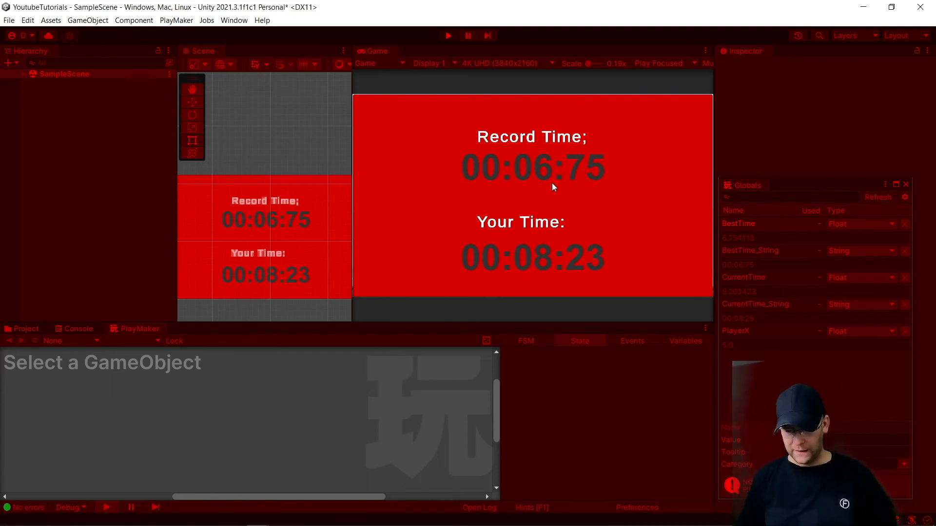
# - Restart the level once more and run straight to the trophy to test beating the record time
pyautogui.press('r')
pyautogui.press('d')
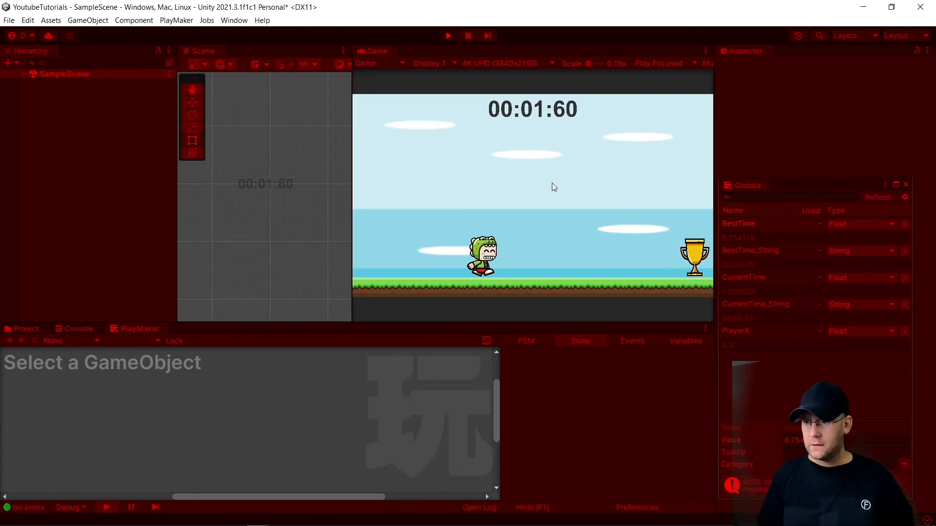
pyautogui.press('d')
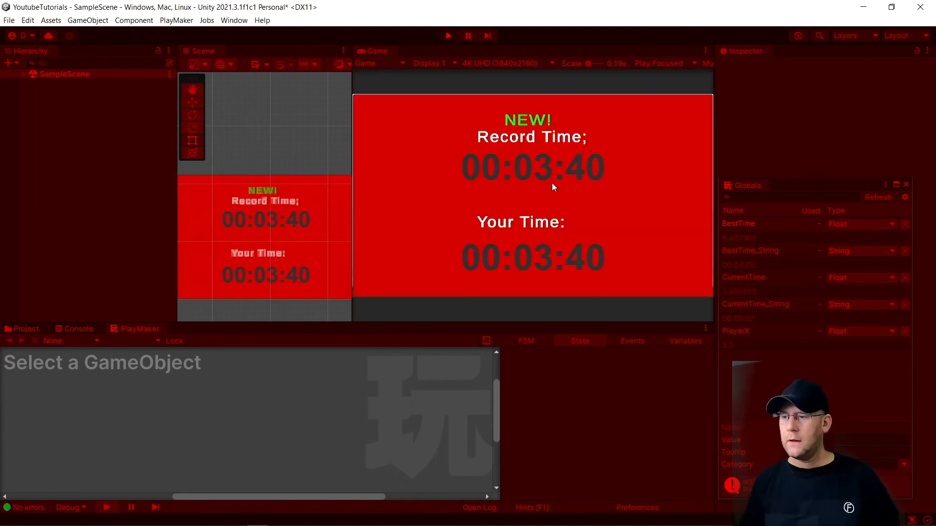